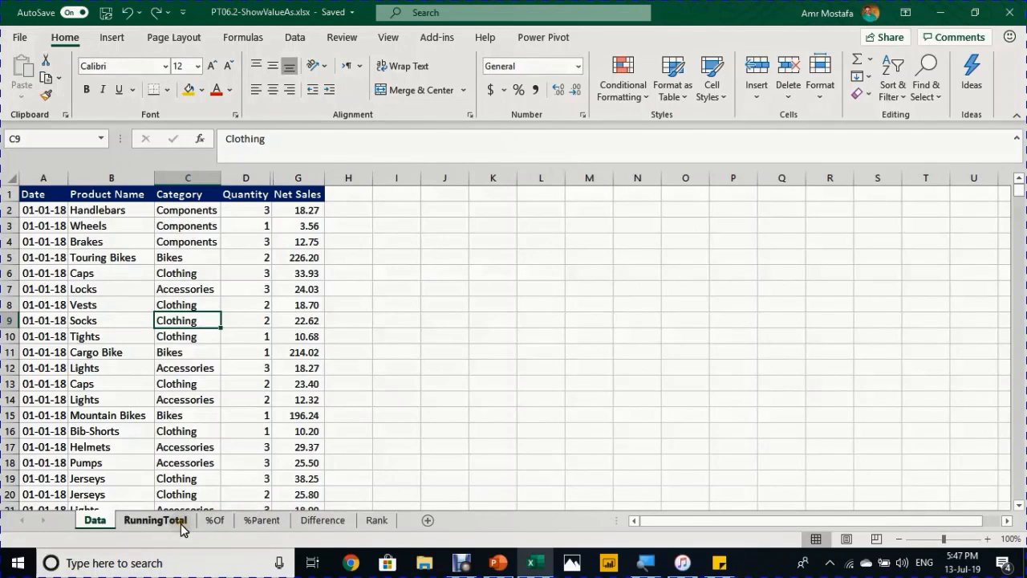
- Move to the RunningTotal sheet and review the pivot's Jan–Dec labels and monthly Net Sales values
click(113, 305)
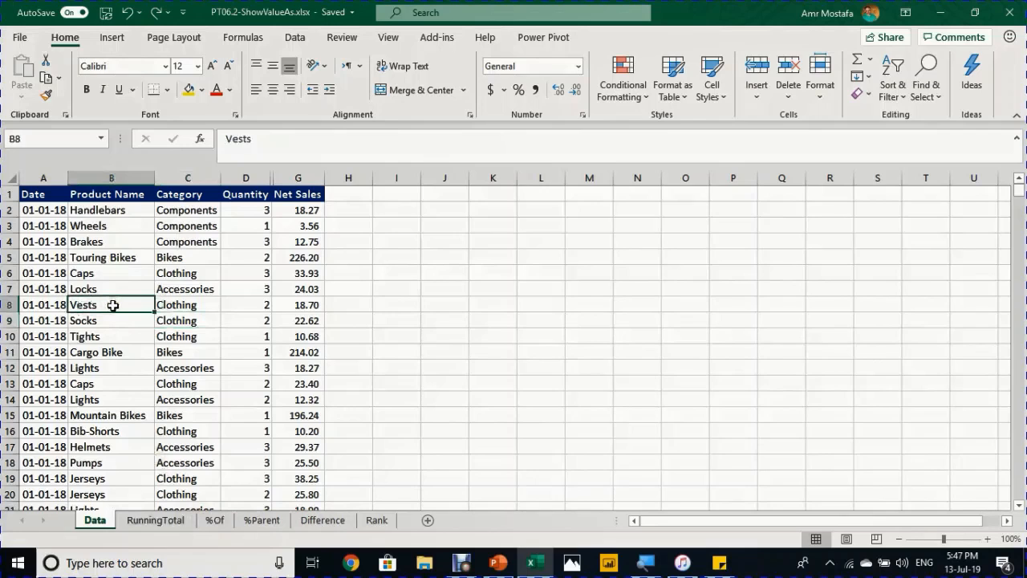
click(149, 522)
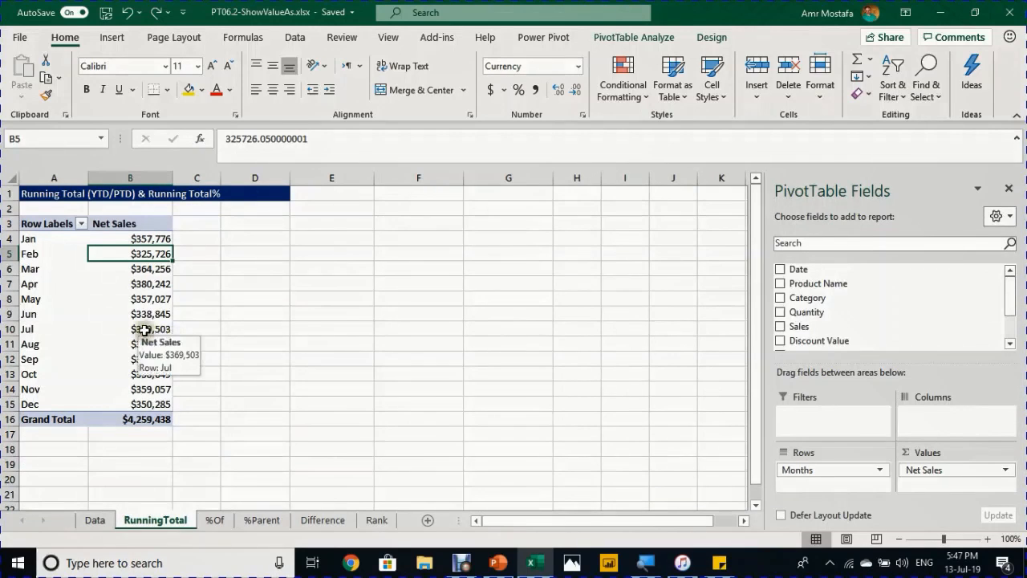
click(54, 239)
drag(54, 240, 32, 401)
drag(156, 234, 126, 401)
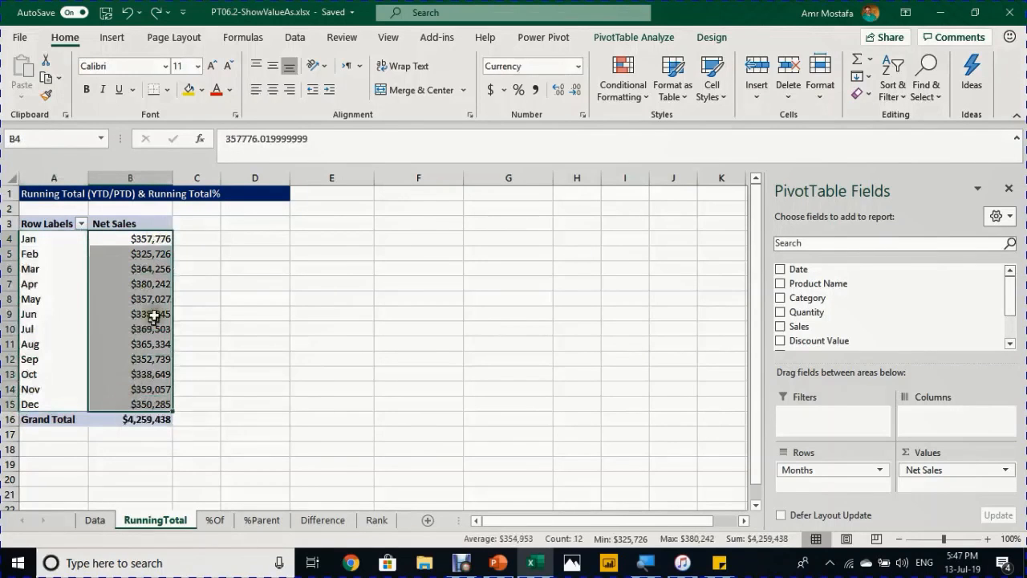
click(152, 269)
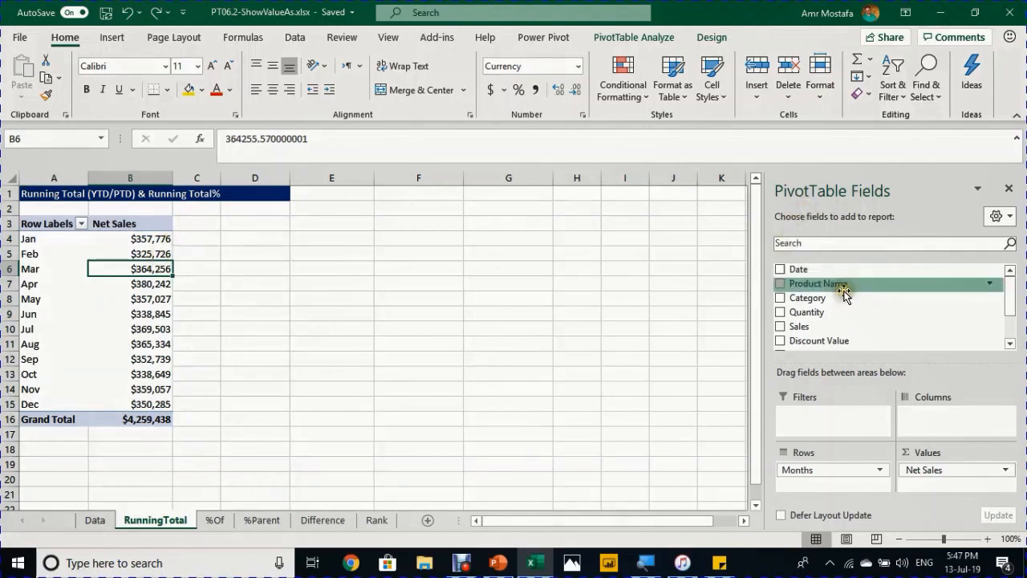
scroll(861, 324, down, 1)
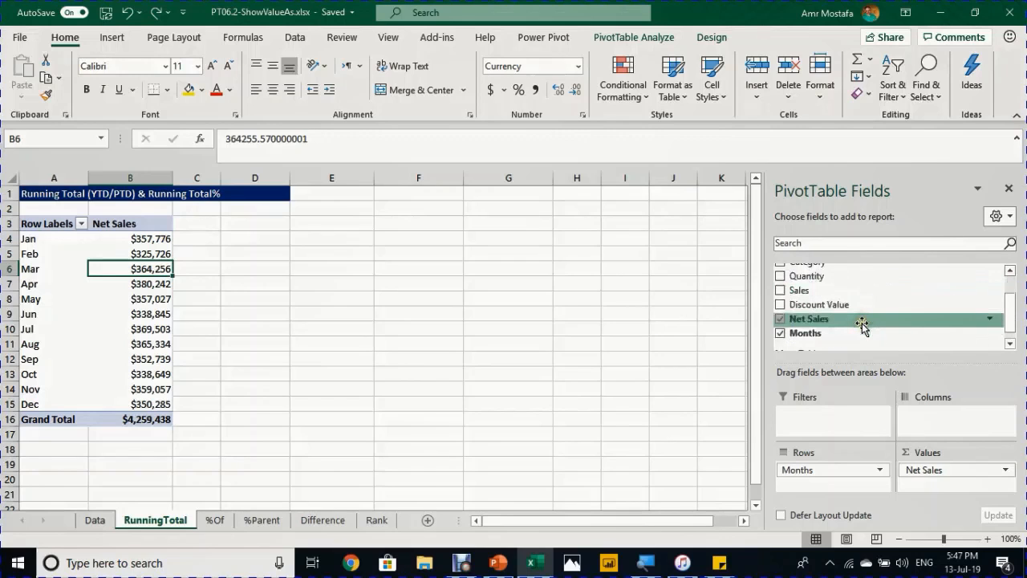
- Add Net Sales to the pivot values a second time and format it as Currency
drag(861, 323, 942, 493)
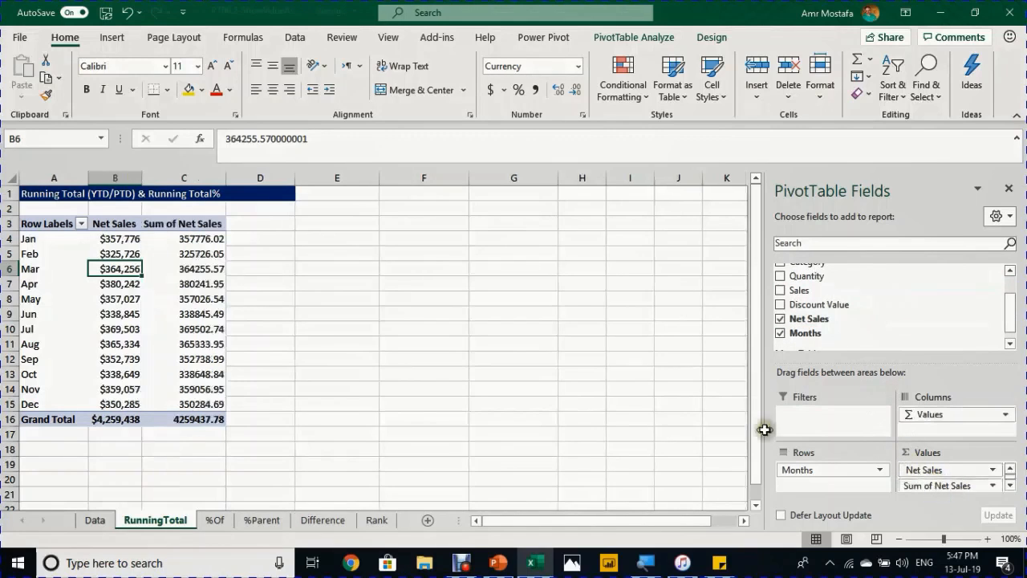
click(208, 239)
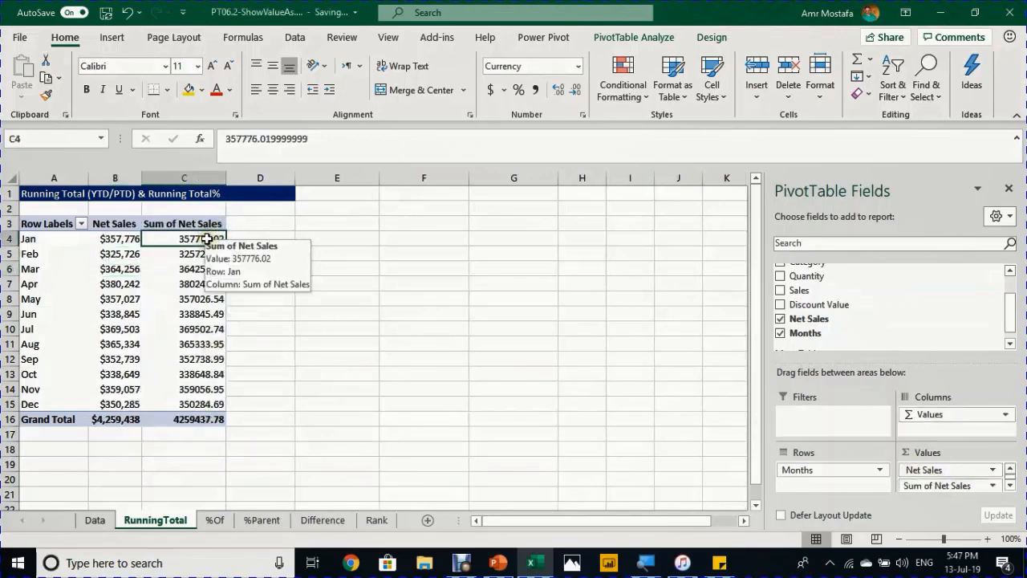
right_click(208, 239)
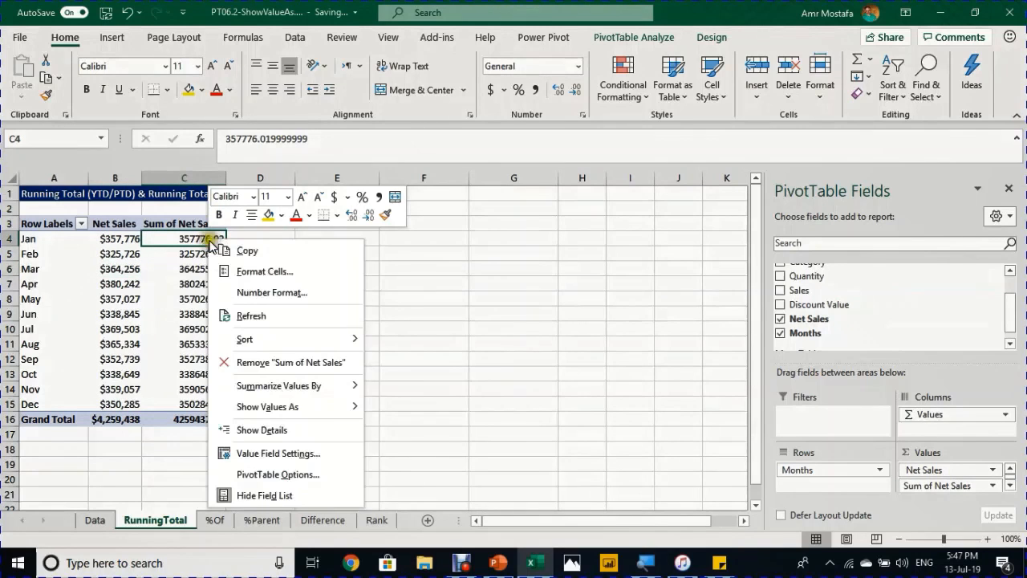
click(265, 292)
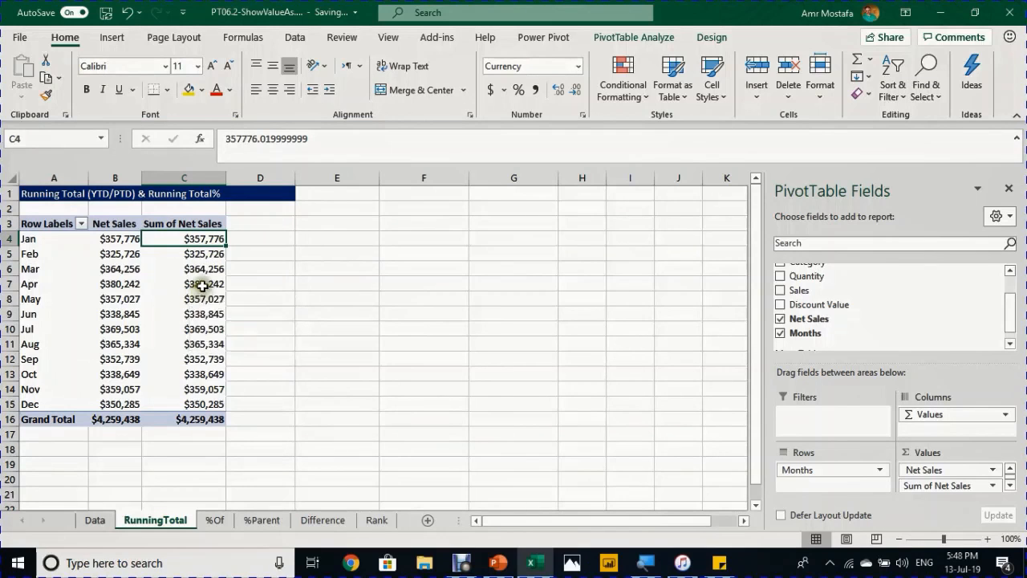
- Show the new column as Running Total In with Months as the base field
right_click(202, 285)
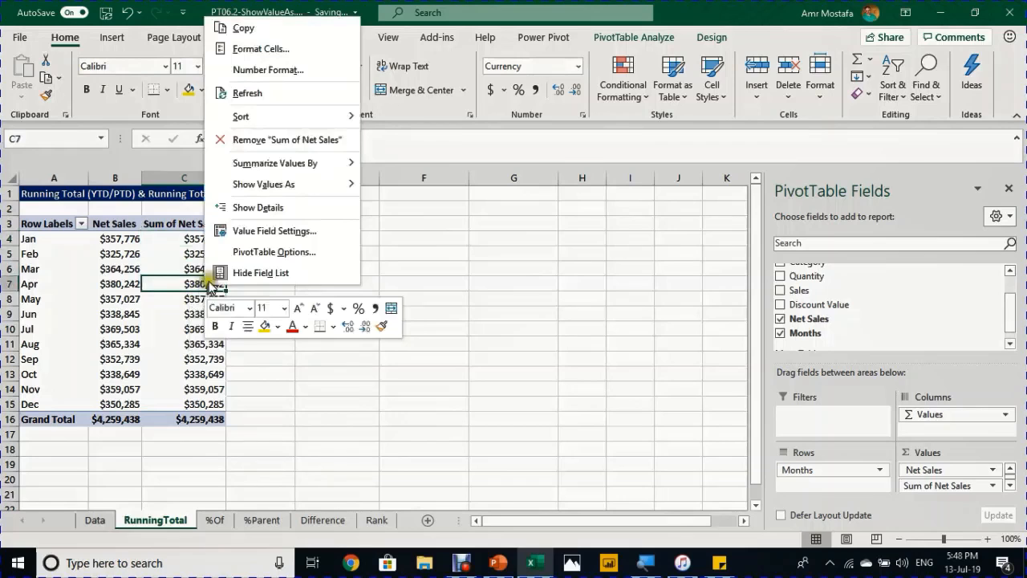
mouse_move(298, 184)
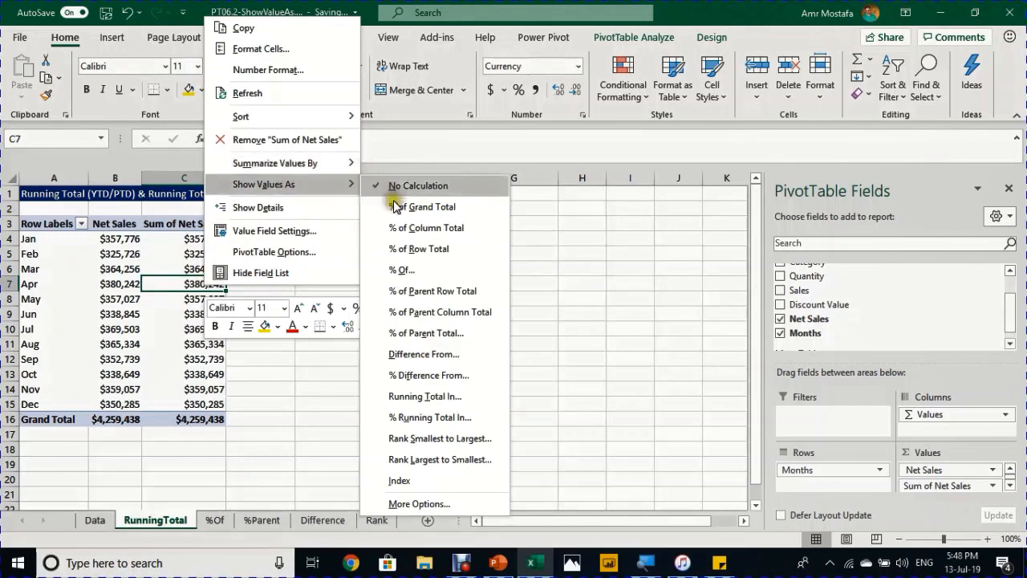
click(423, 397)
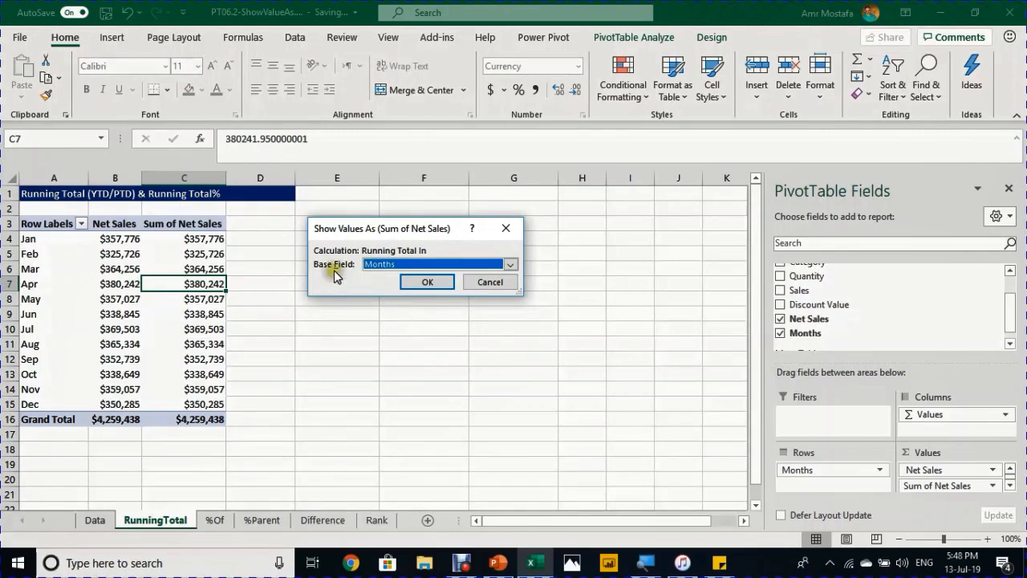
click(446, 264)
click(446, 278)
click(427, 282)
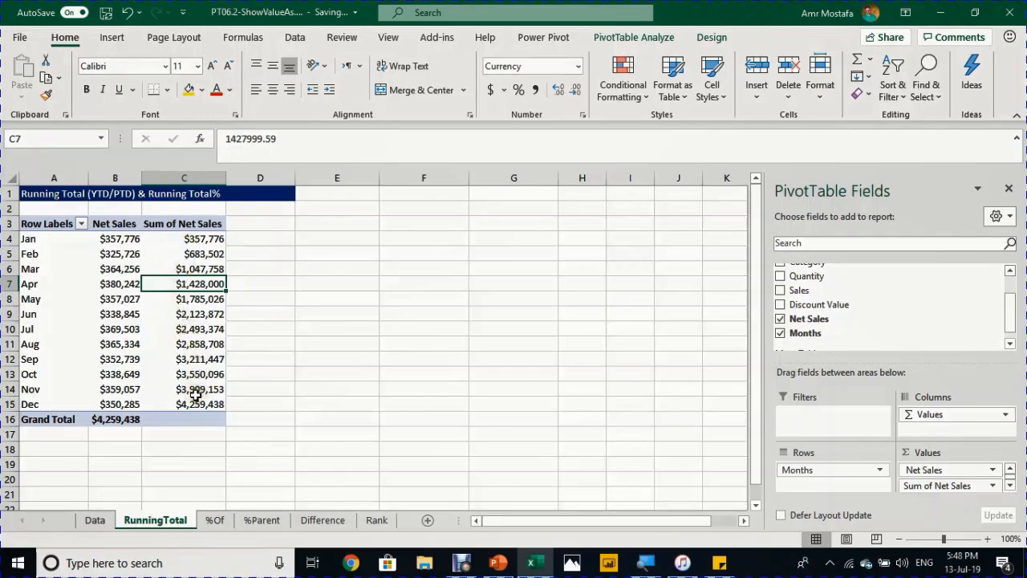
click(194, 270)
- Change the second Sum of Net Sales column header to 'Running Total'
click(132, 234)
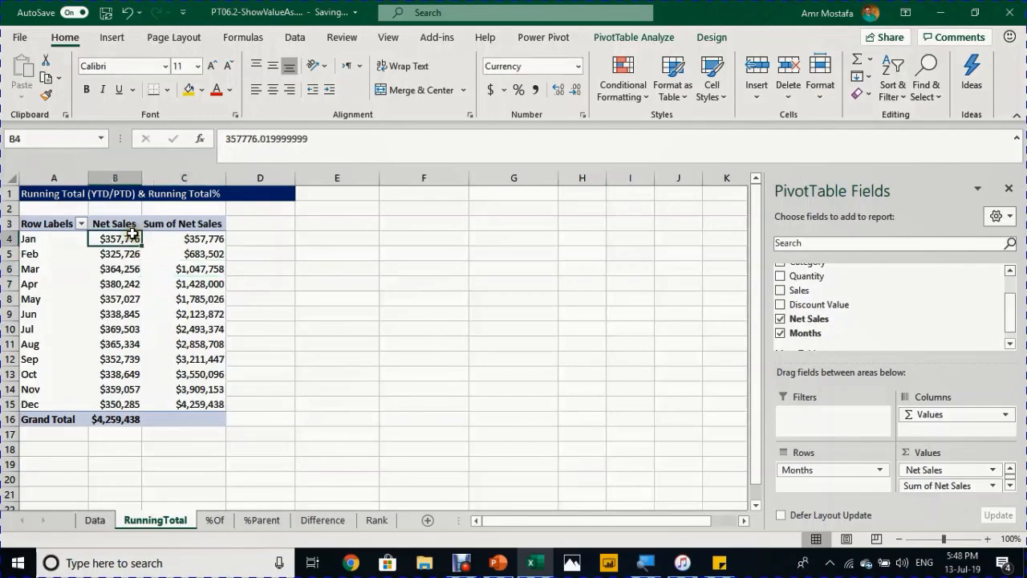
drag(127, 241, 119, 268)
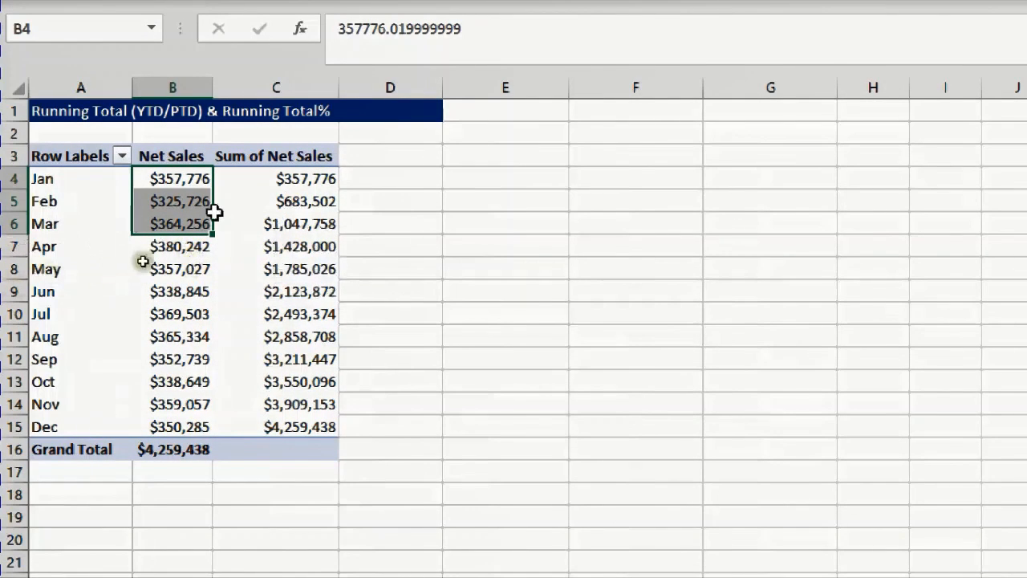
mouse_move(318, 223)
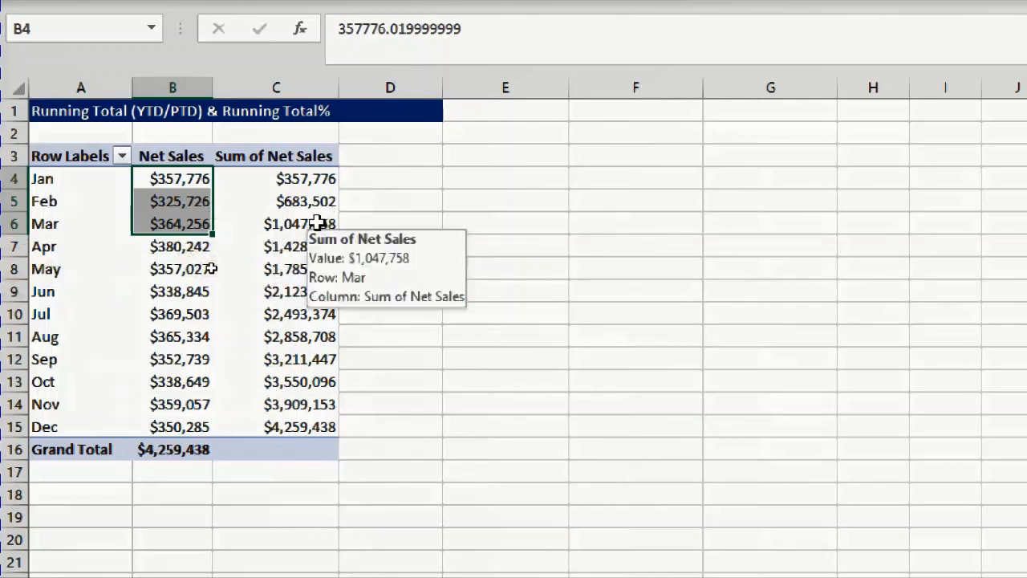
click(309, 156)
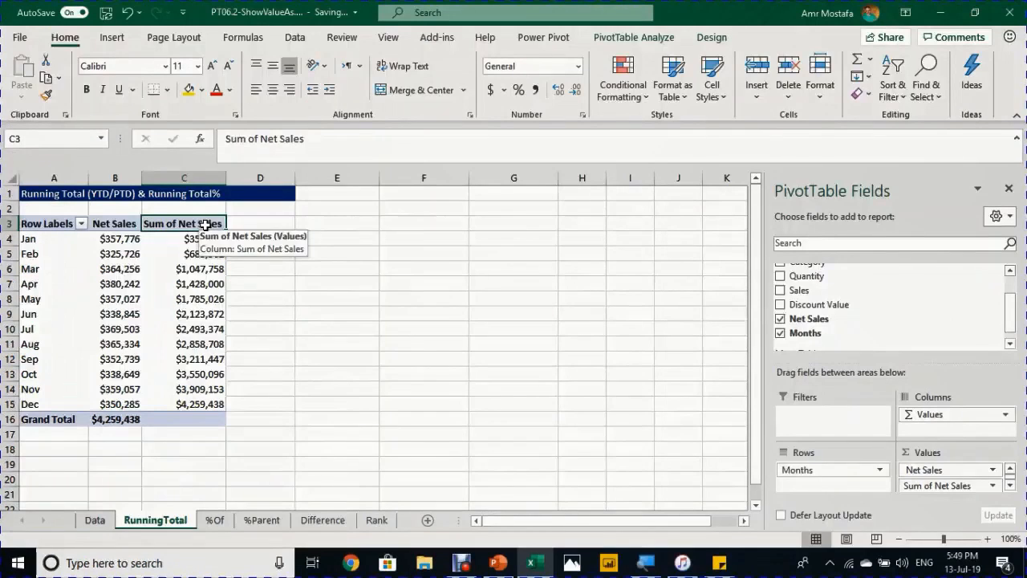
key(alt)
key(alt)
drag(340, 134, 220, 170)
text(Running Total)
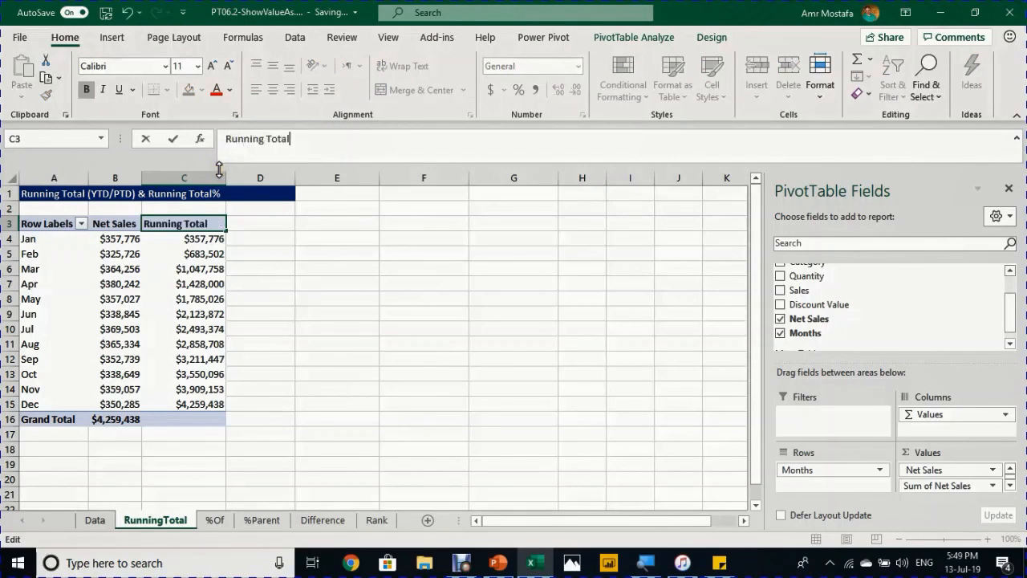
key(Return)
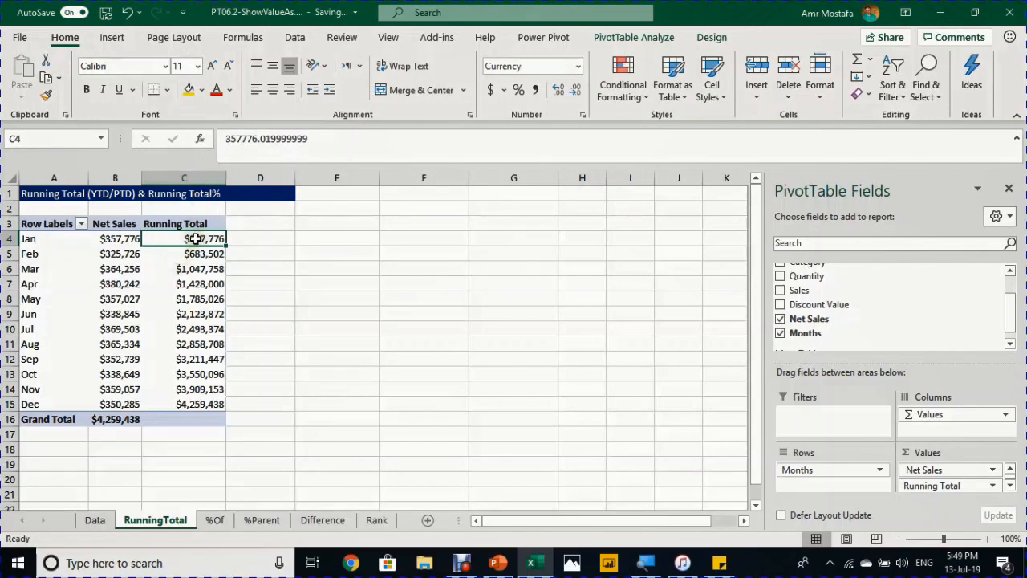
mouse_move(194, 237)
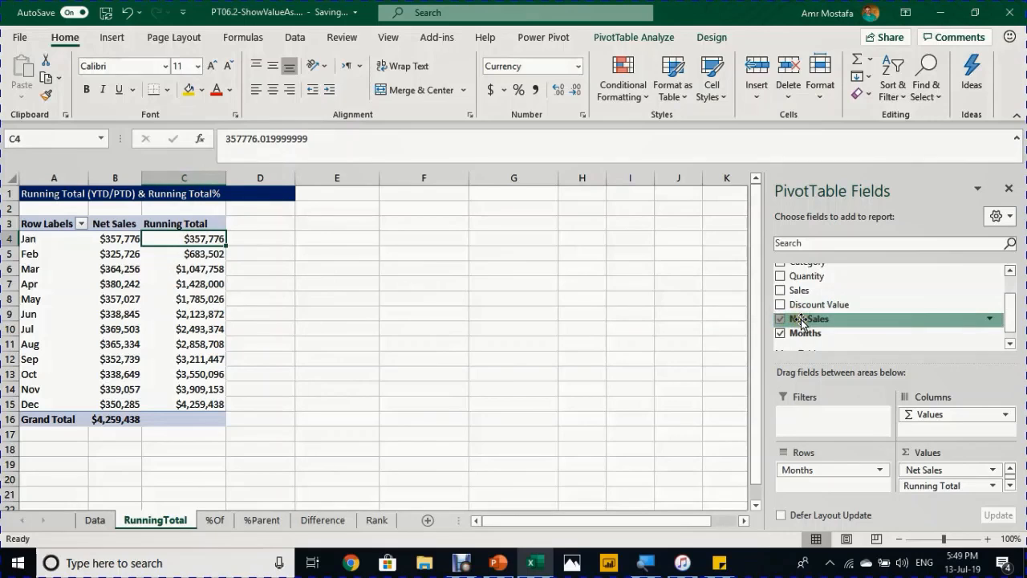
- Add a third Net Sales column shown as % Running Total In by Months, and select its header text
drag(801, 321, 945, 495)
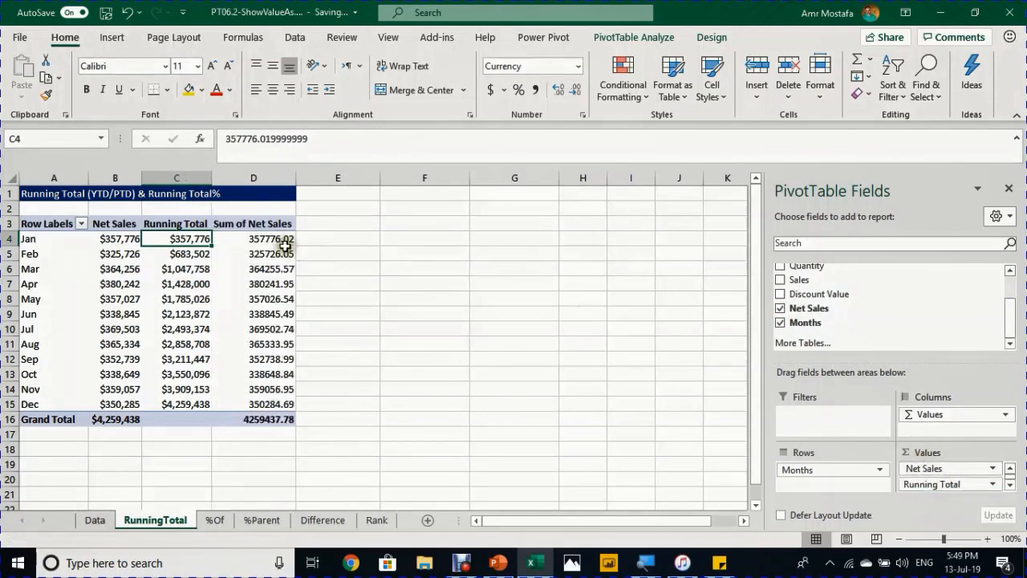
click(285, 243)
right_click(285, 242)
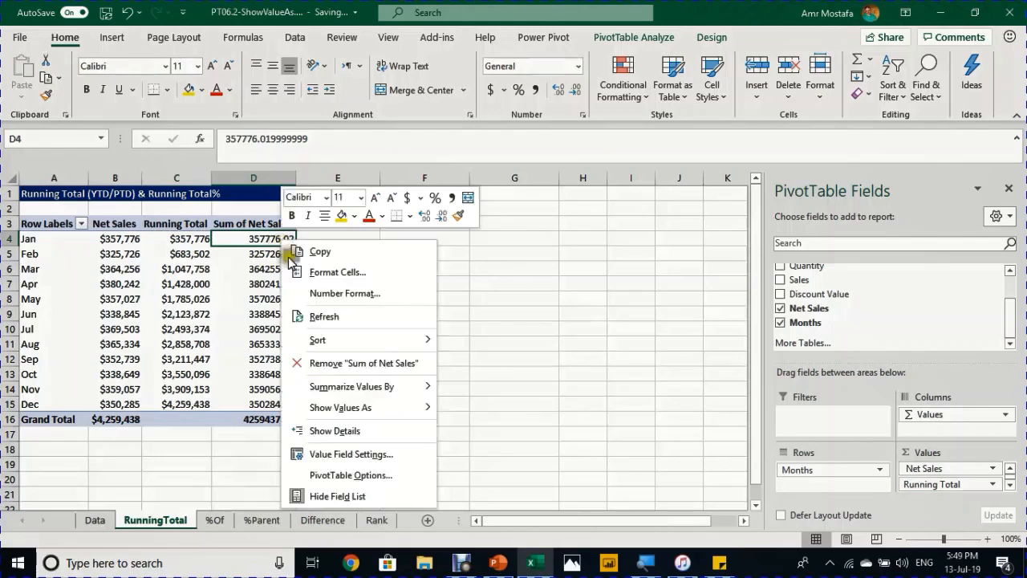
mouse_move(351, 414)
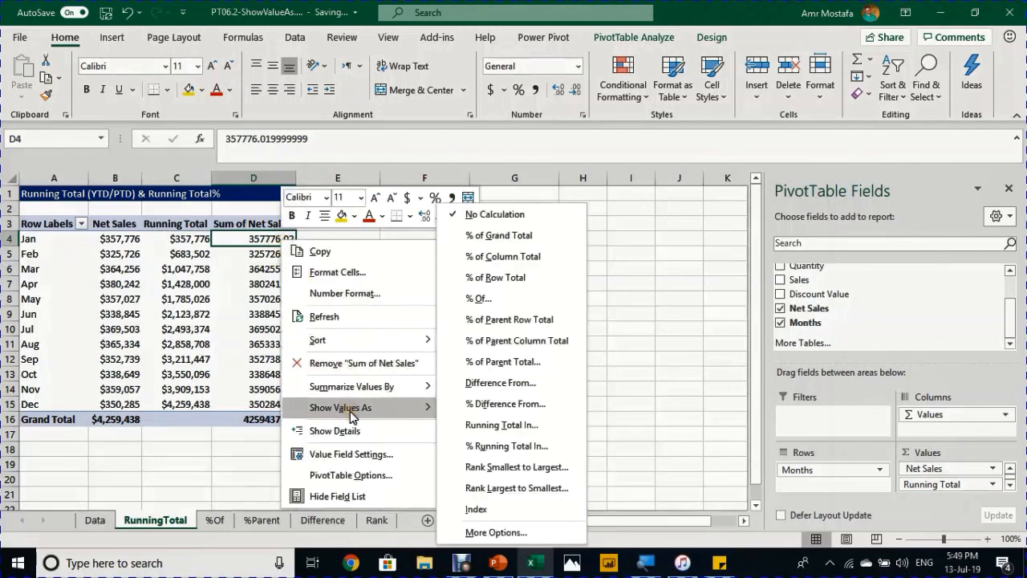
click(516, 447)
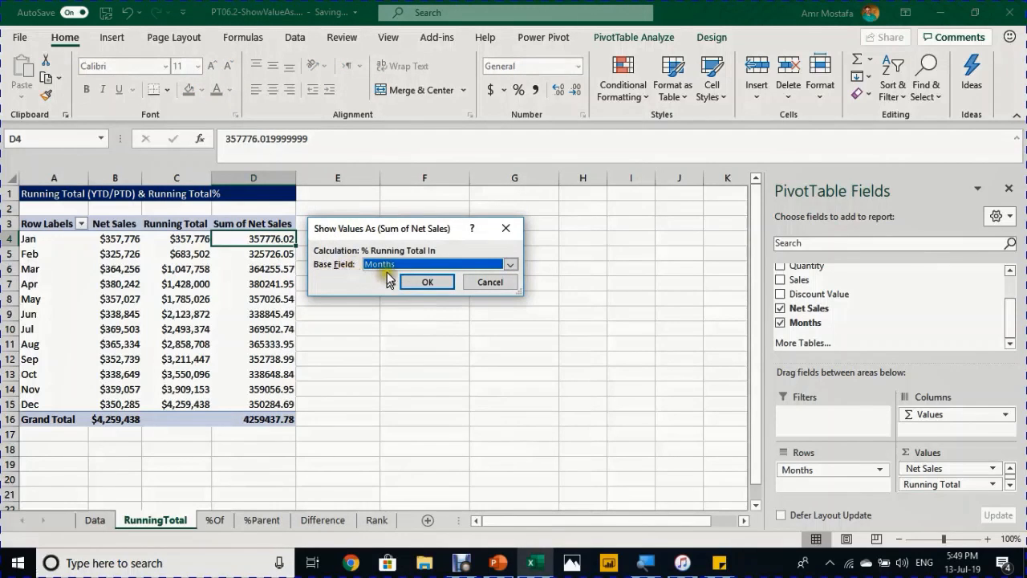
click(422, 287)
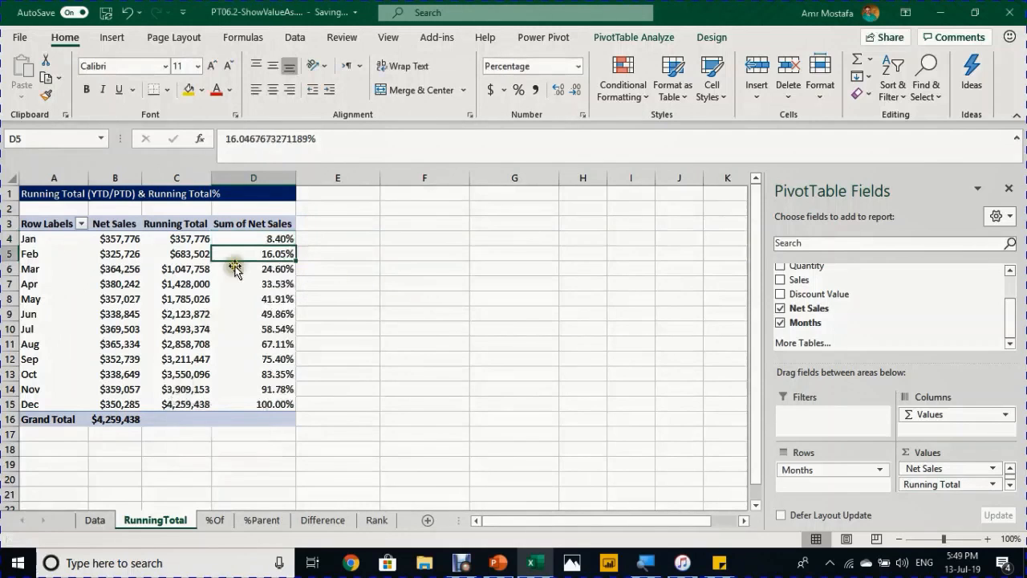
click(254, 226)
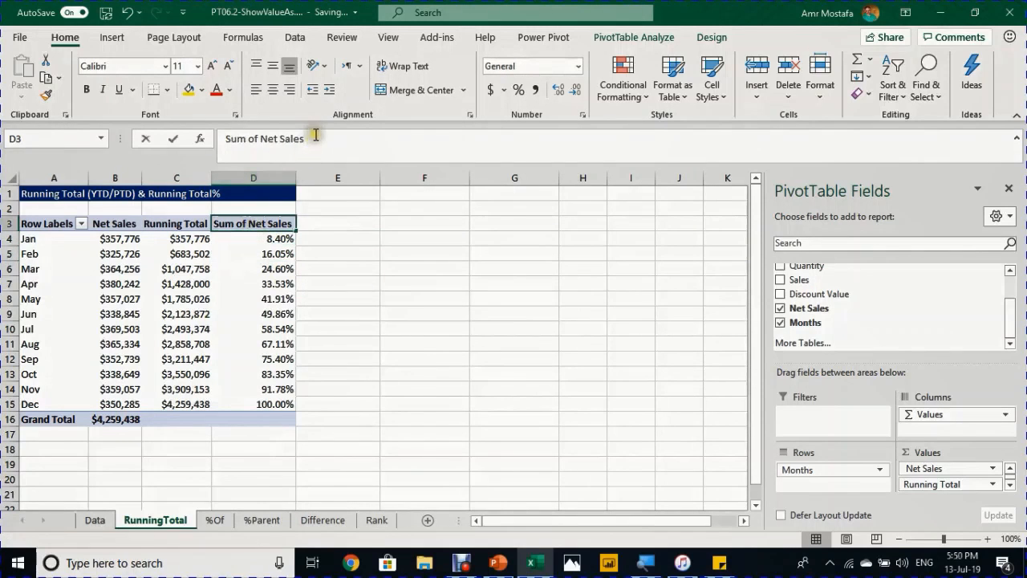
drag(313, 138, 210, 143)
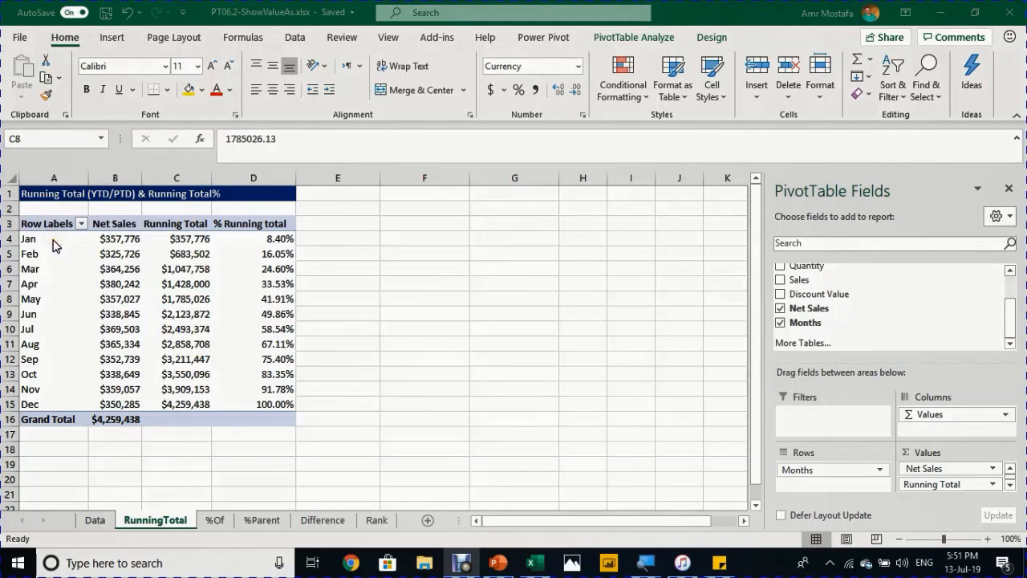
- Filter the pivot's row labels to only Oct, Nov and Dec, and check the Net Sales grand total
click(48, 330)
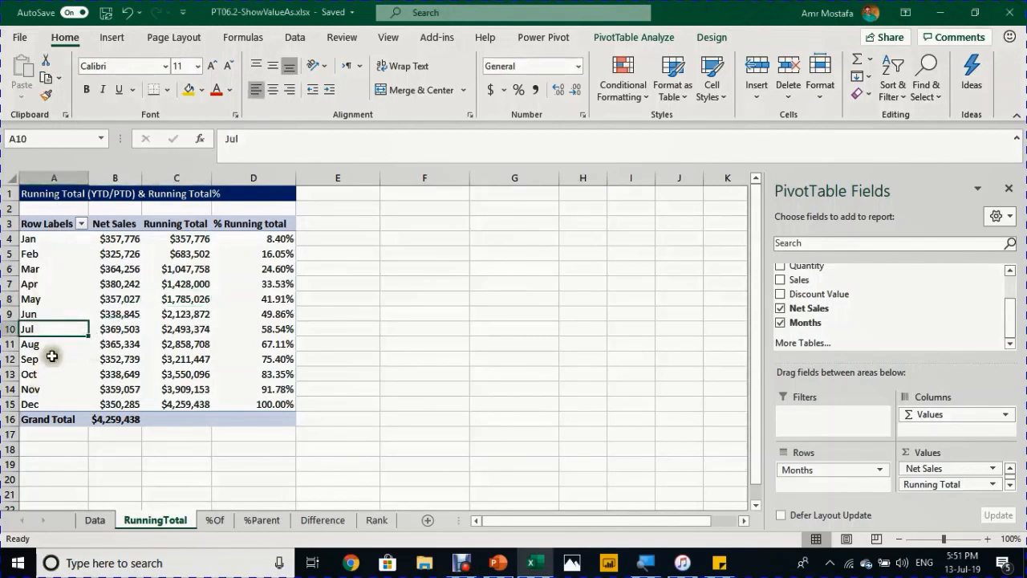
drag(46, 379, 36, 404)
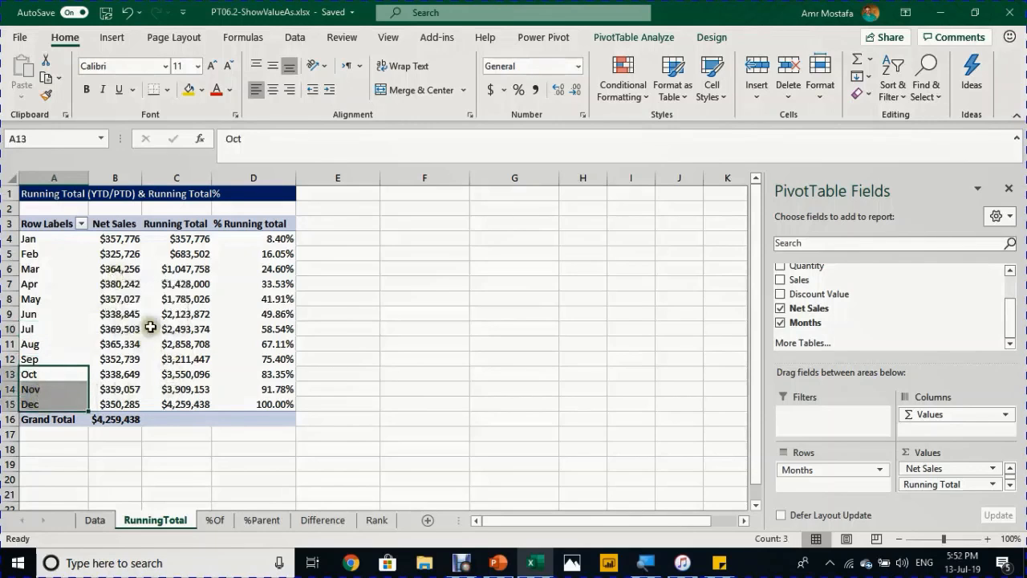
click(82, 223)
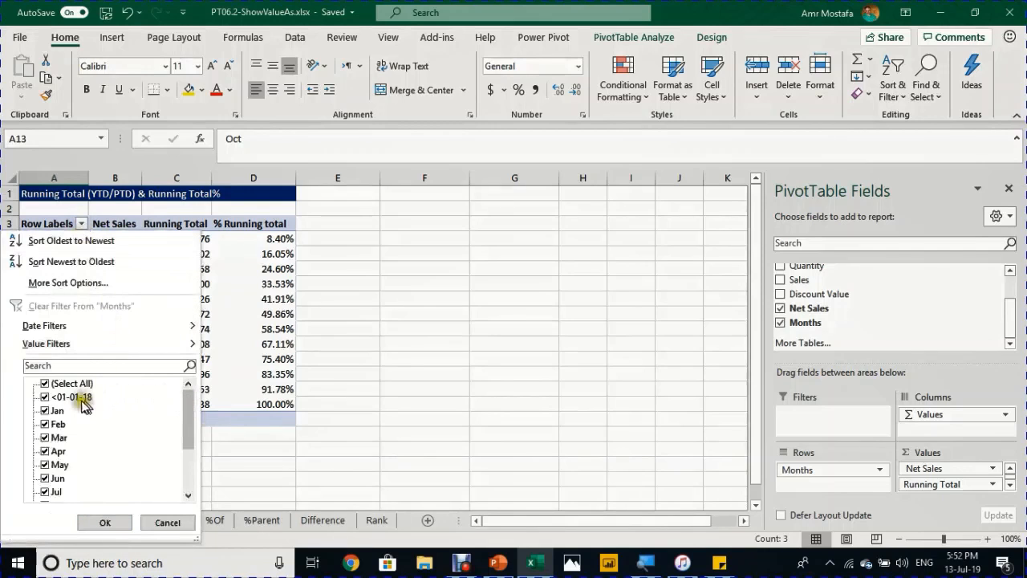
click(52, 384)
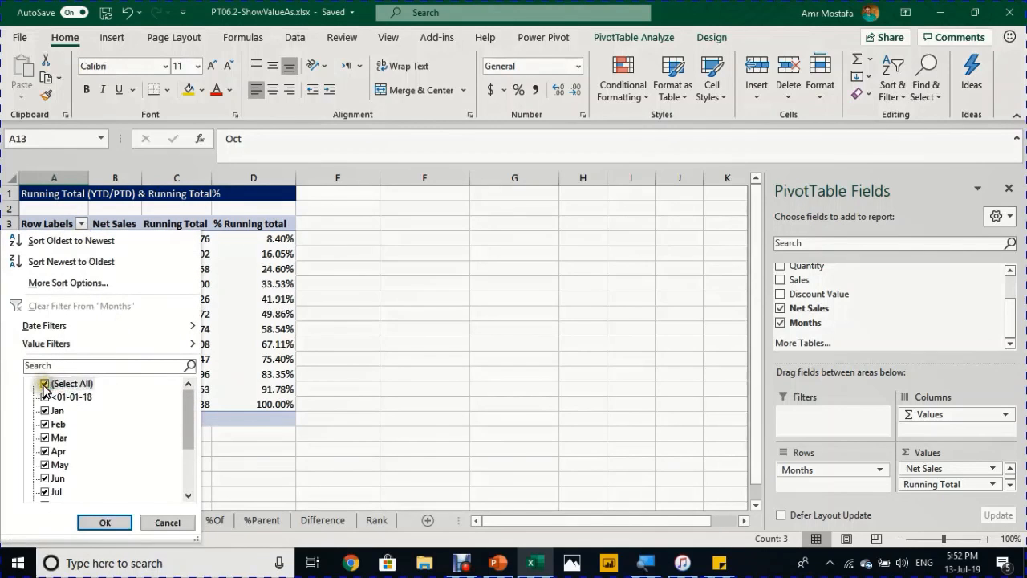
click(52, 384)
drag(185, 420, 177, 466)
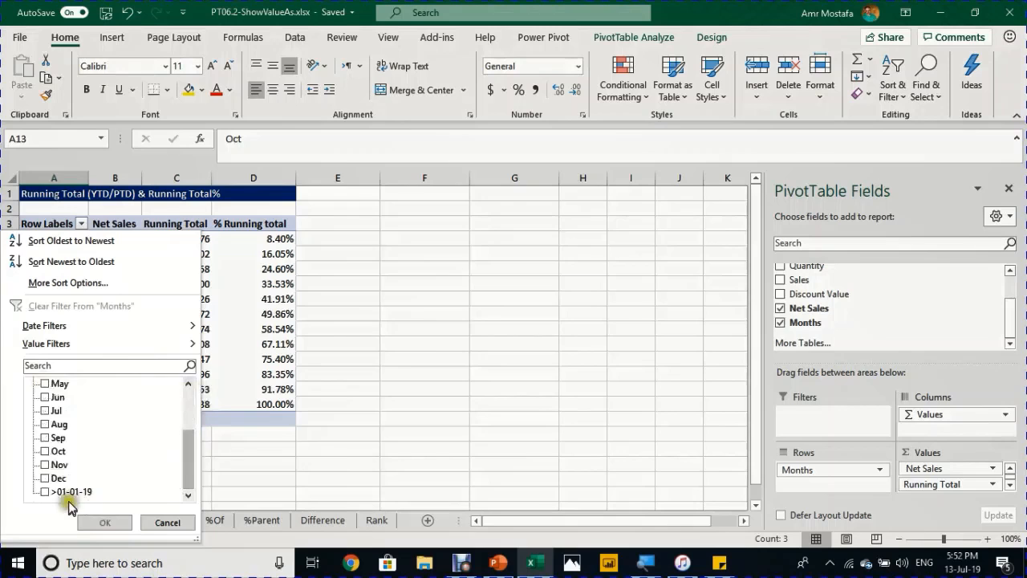
click(47, 477)
click(47, 465)
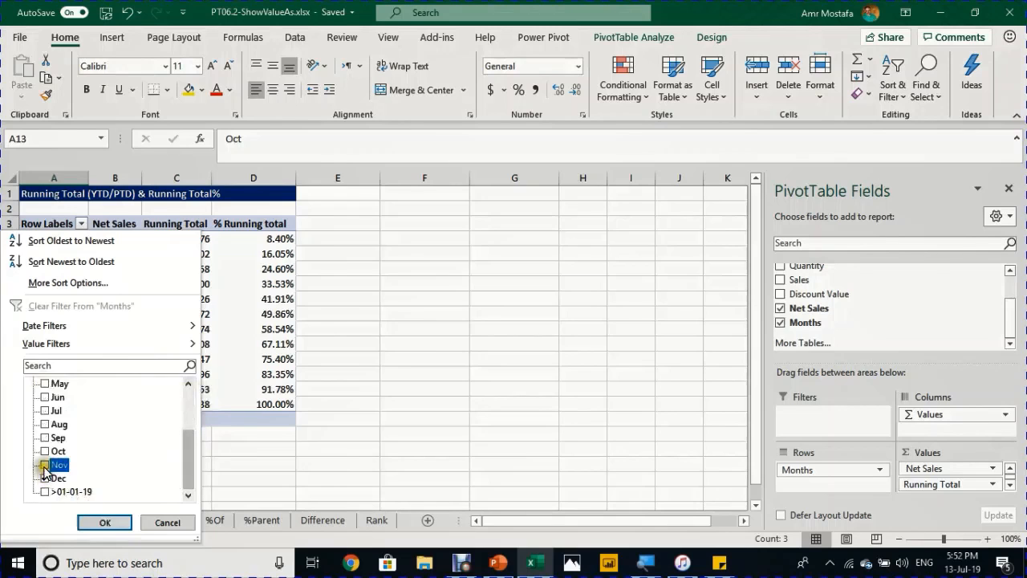
click(47, 451)
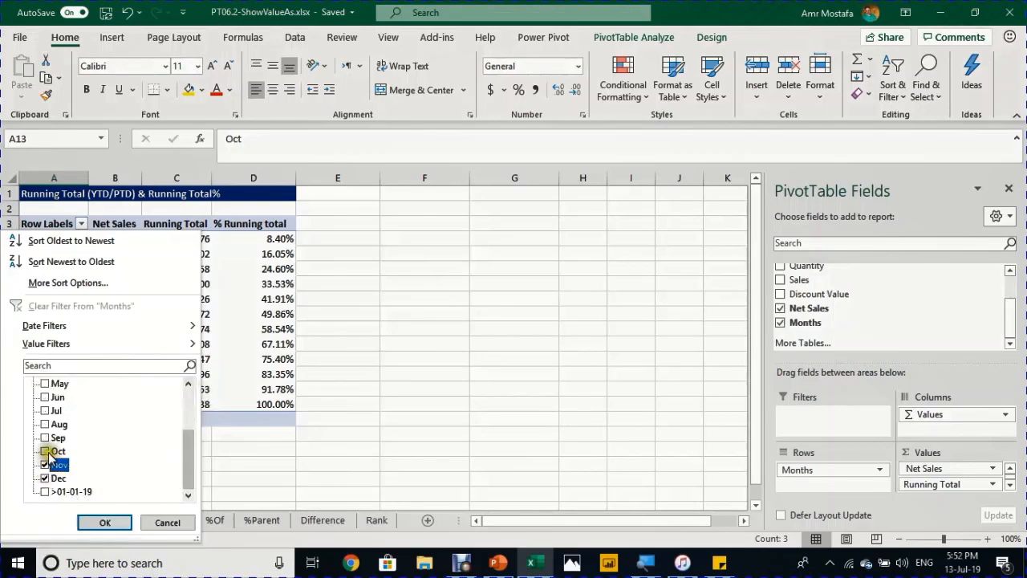
click(104, 522)
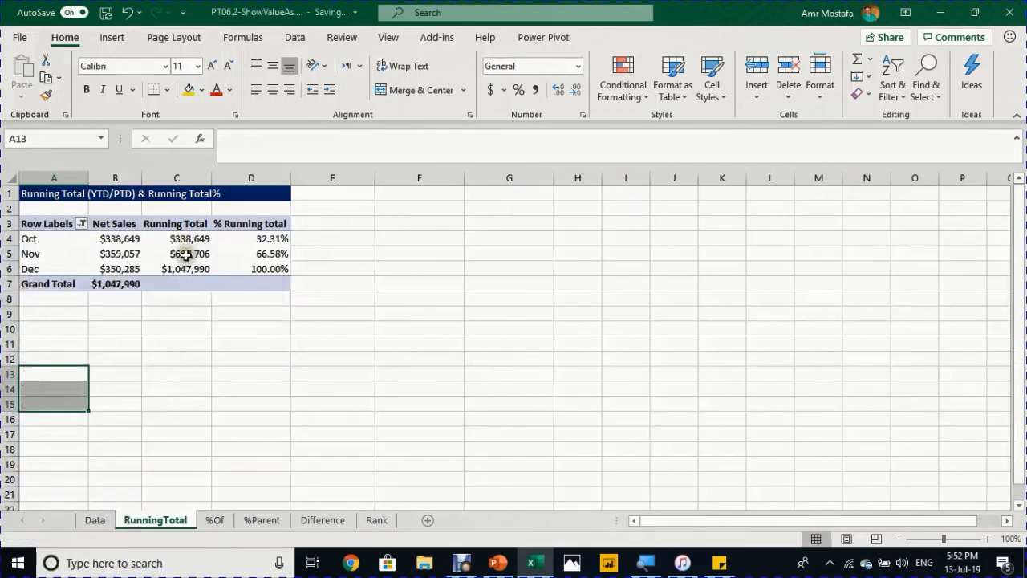
click(114, 283)
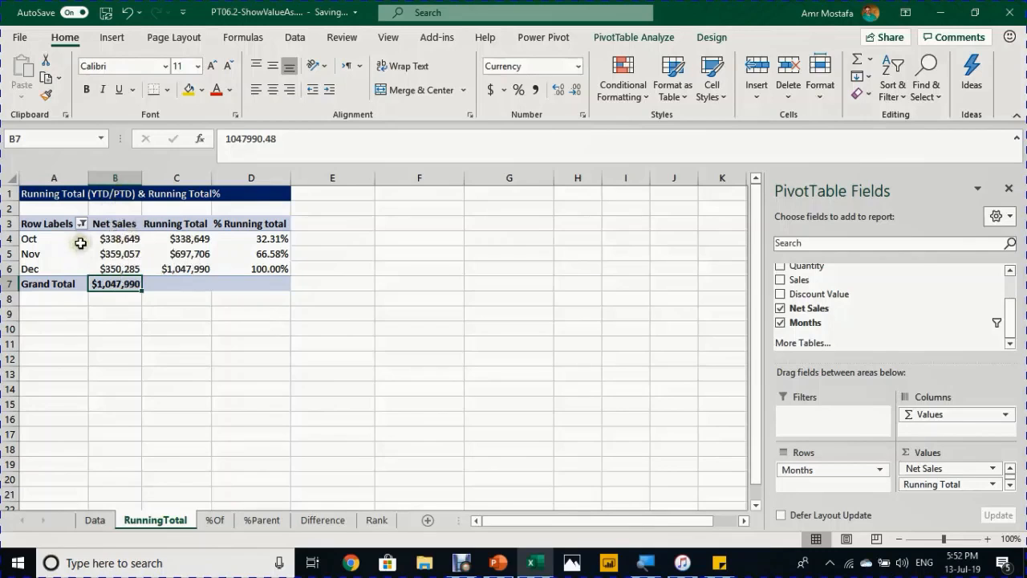
mouse_move(222, 251)
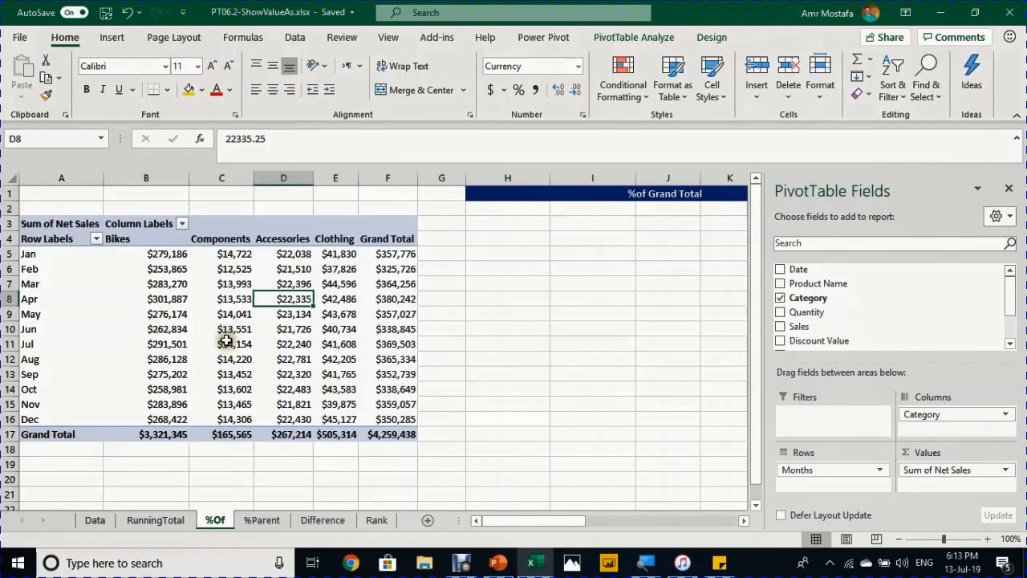
mouse_move(227, 335)
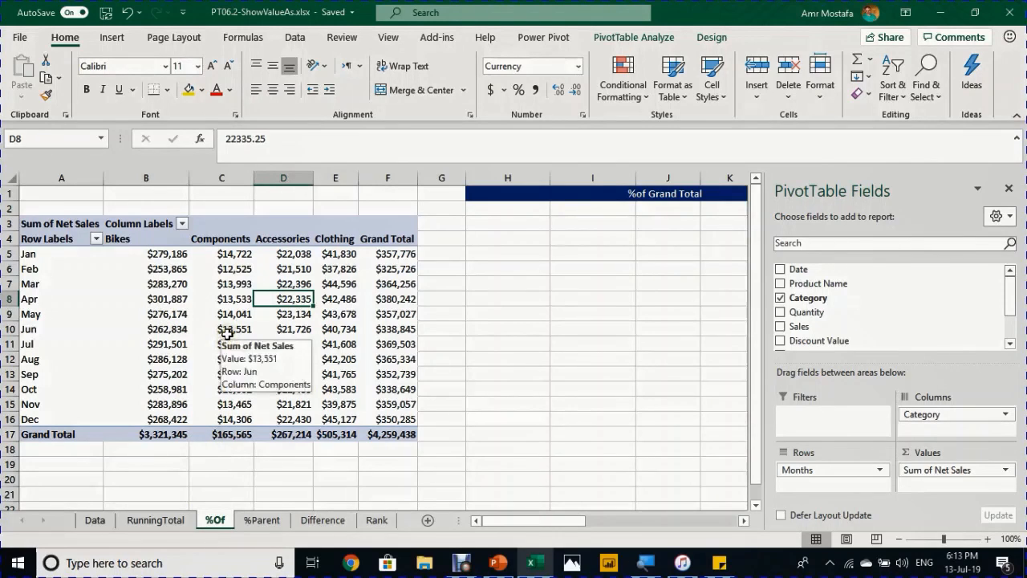
mouse_move(112, 287)
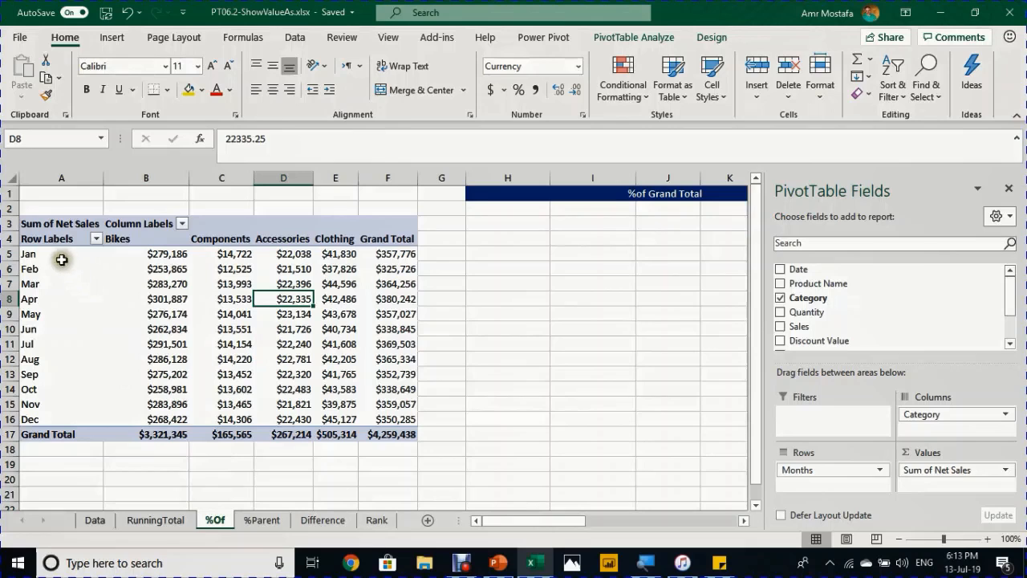
mouse_move(61, 256)
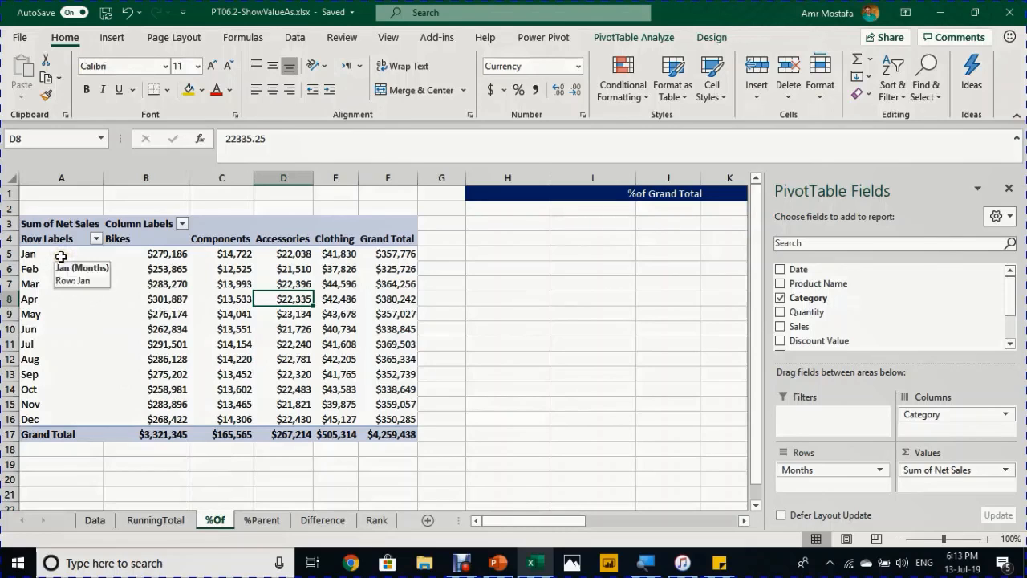
drag(61, 255, 57, 417)
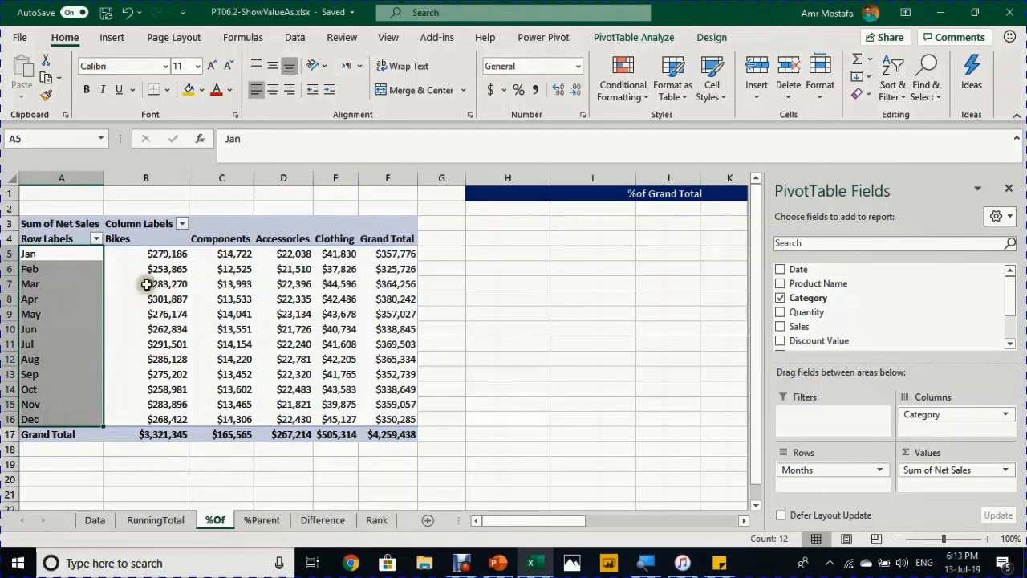
click(150, 241)
drag(163, 238, 325, 238)
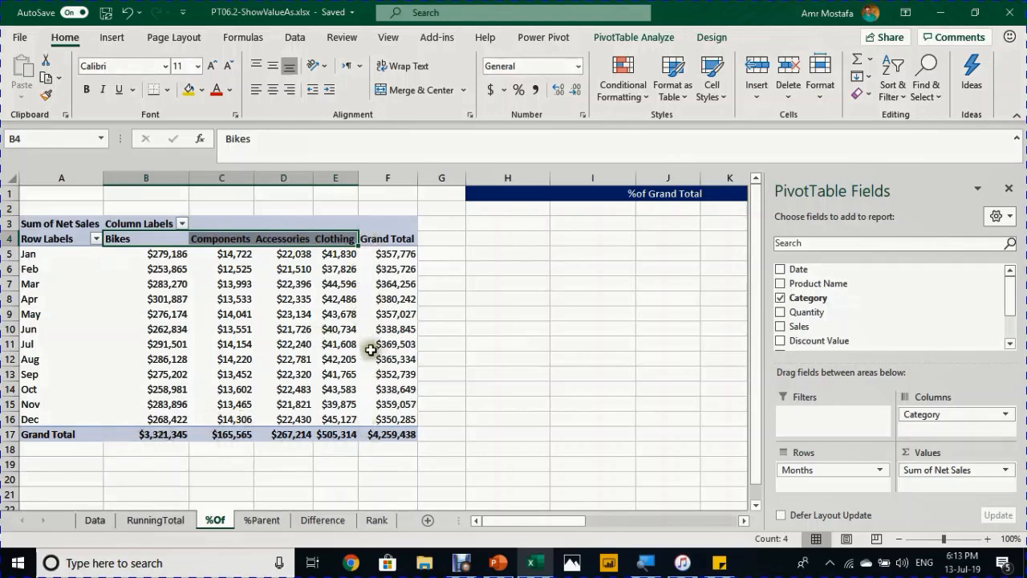
click(152, 314)
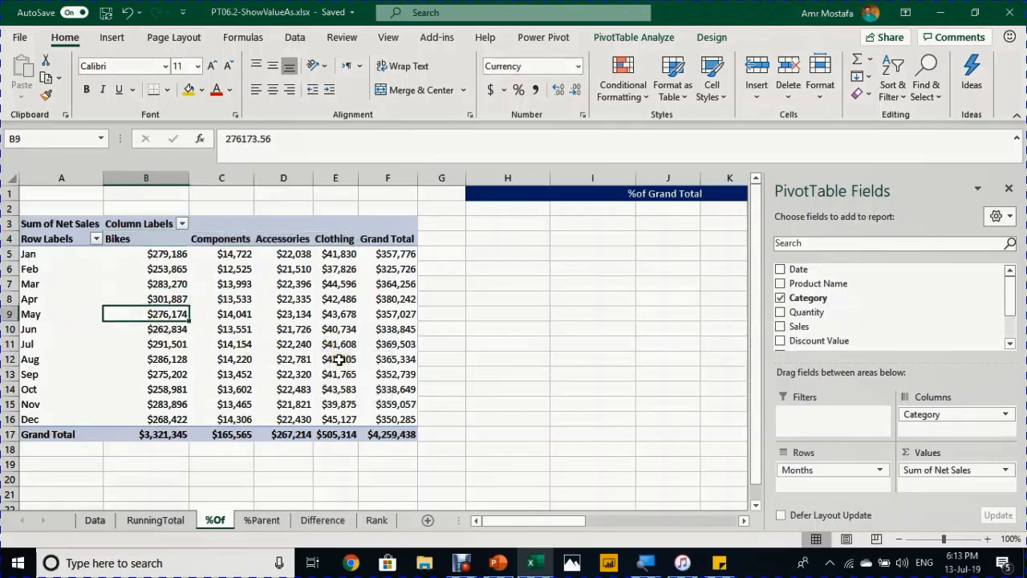
key(ctrl+a)
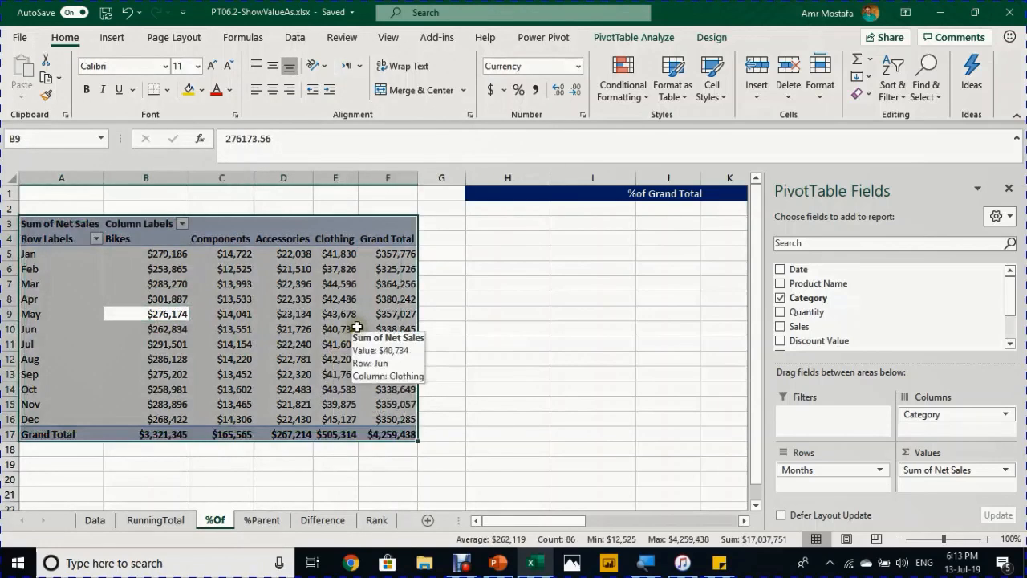
- Copy the Net Sales pivot and paste the duplicate at H3
key(ctrl+c)
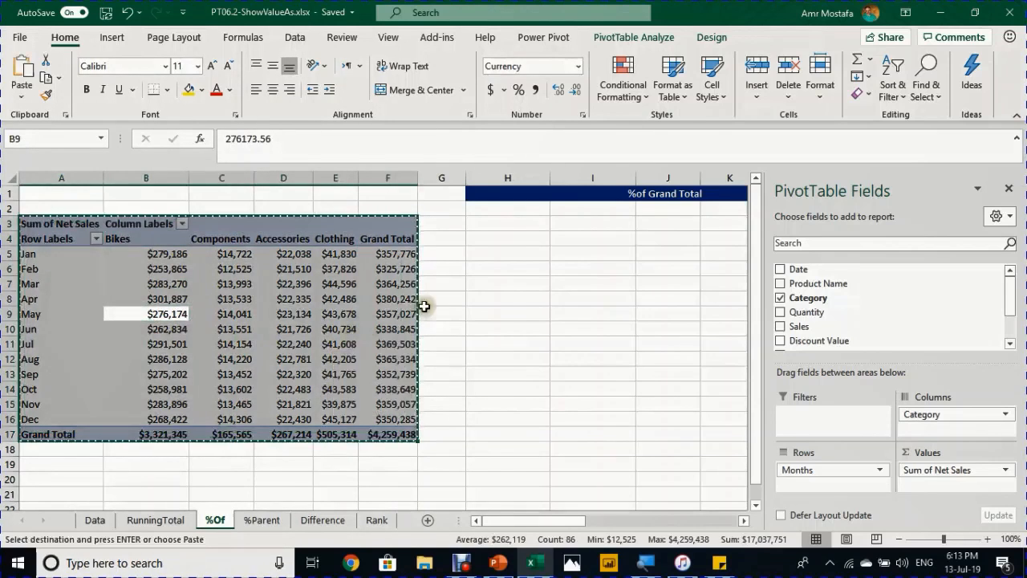
click(500, 224)
key(ctrl+v)
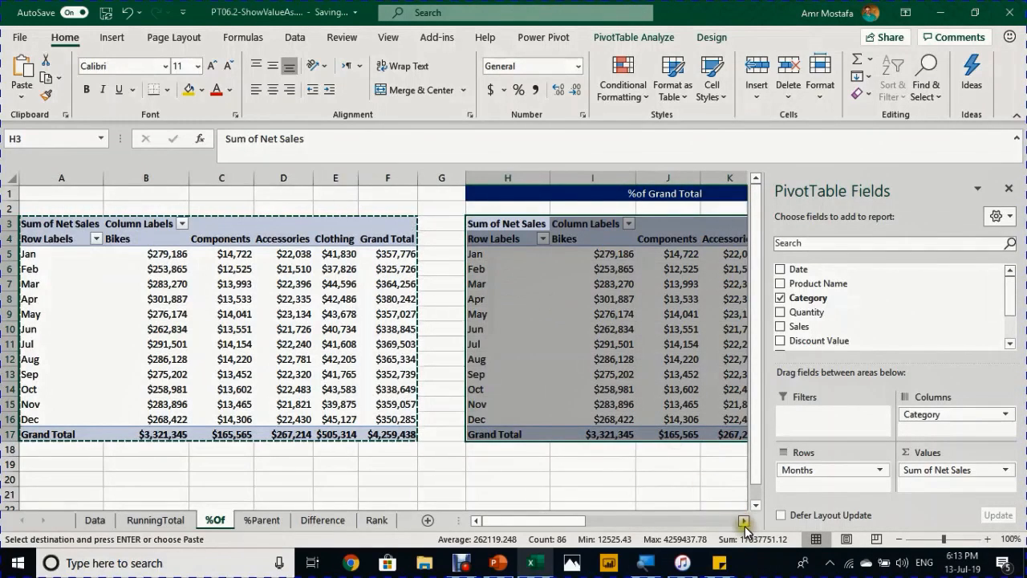
click(744, 521)
click(744, 521)
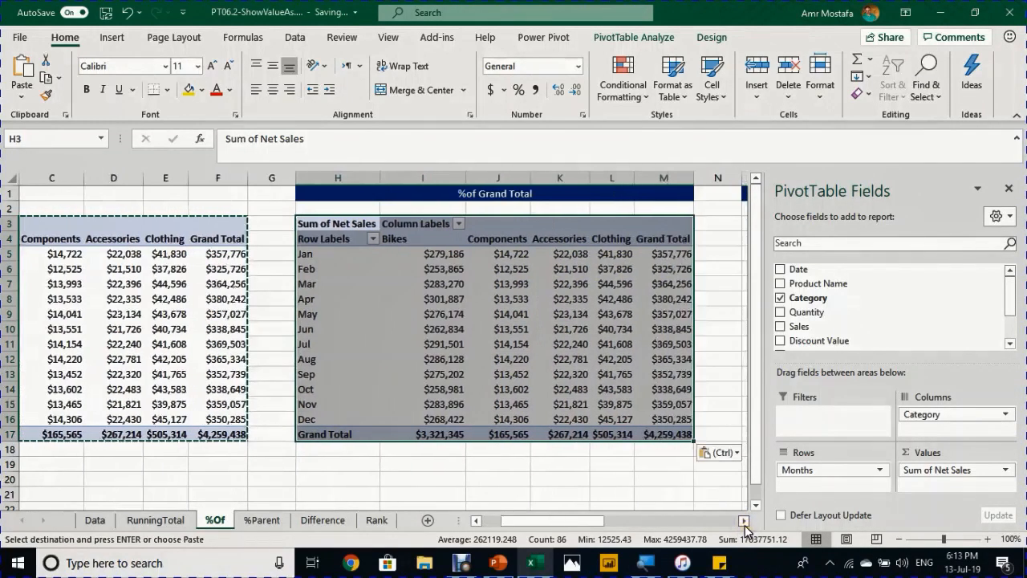
click(509, 271)
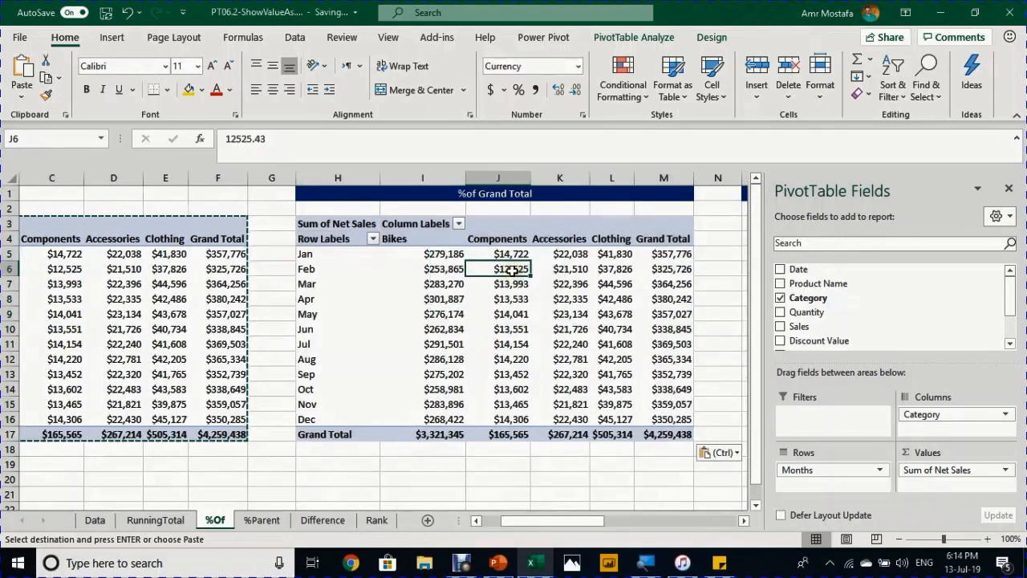
mouse_move(511, 271)
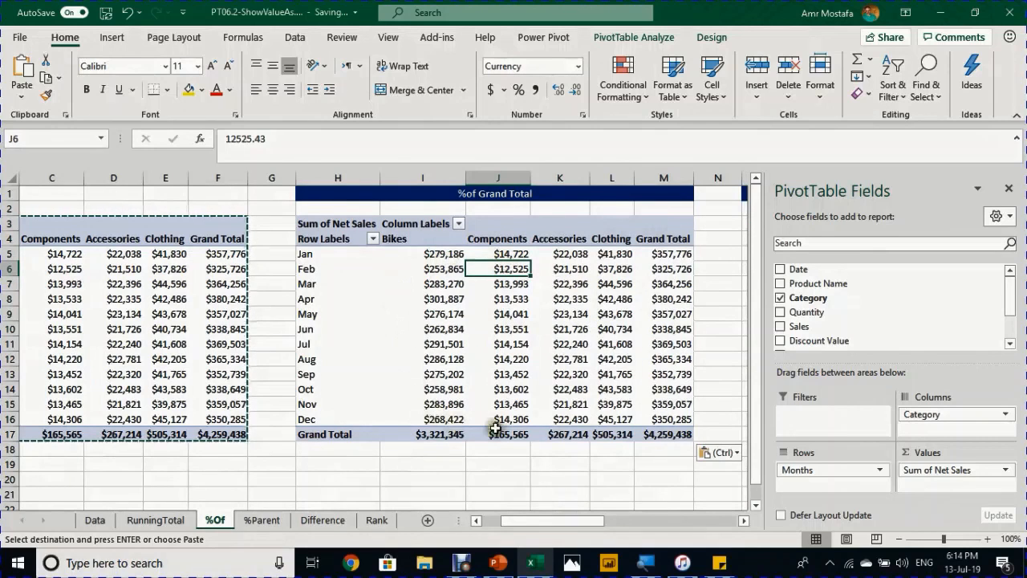
- Show the copied values as % of Grand Total and check totals: 100%, Bikes 77.98%, Components 3.89%
right_click(506, 267)
mouse_move(564, 436)
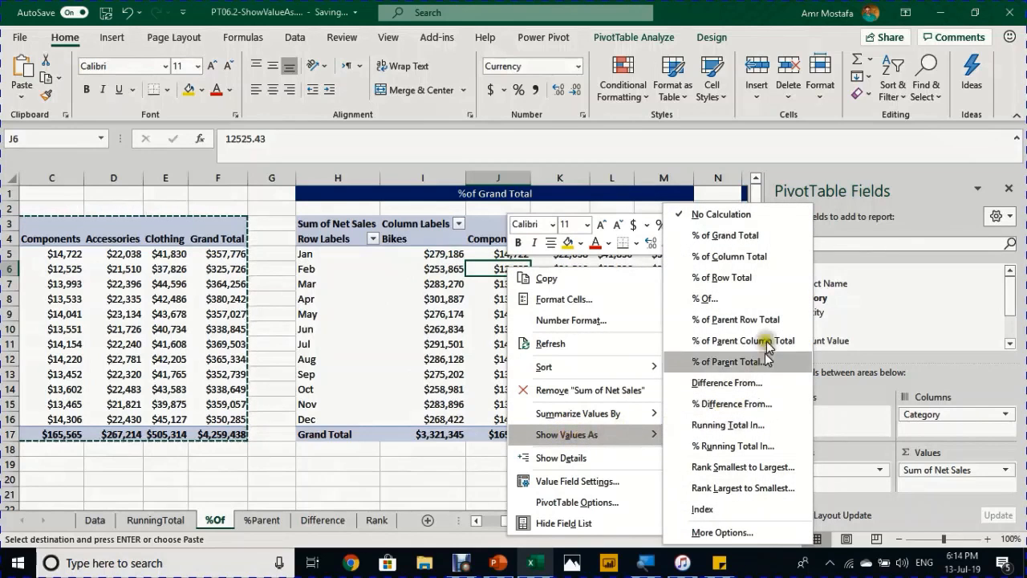
click(756, 235)
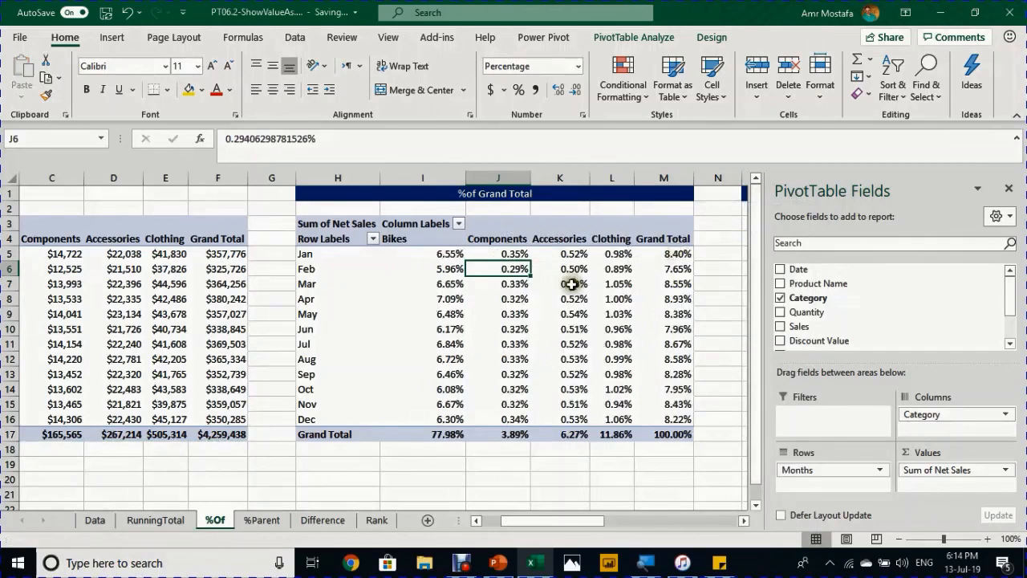
click(663, 434)
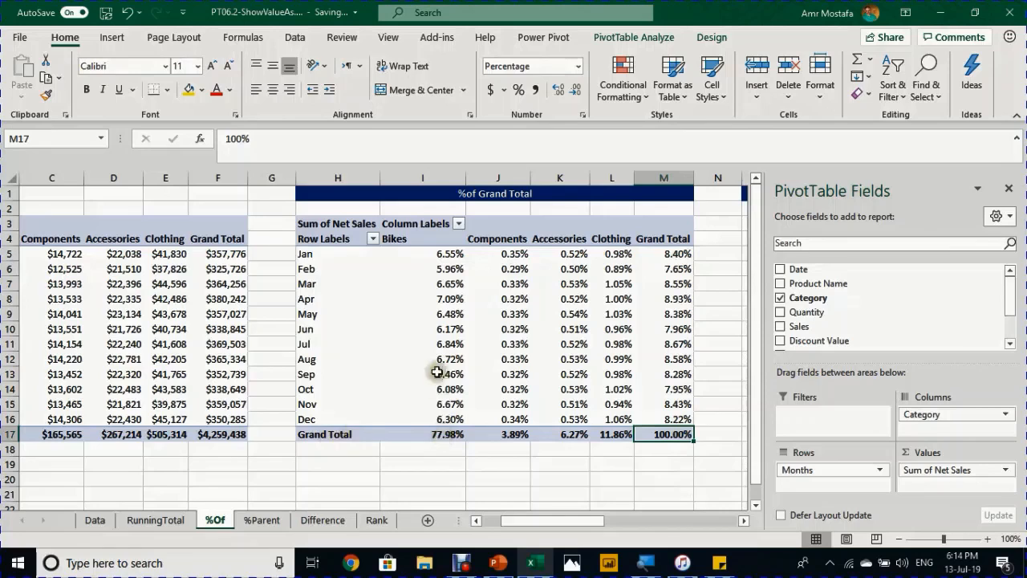
click(442, 434)
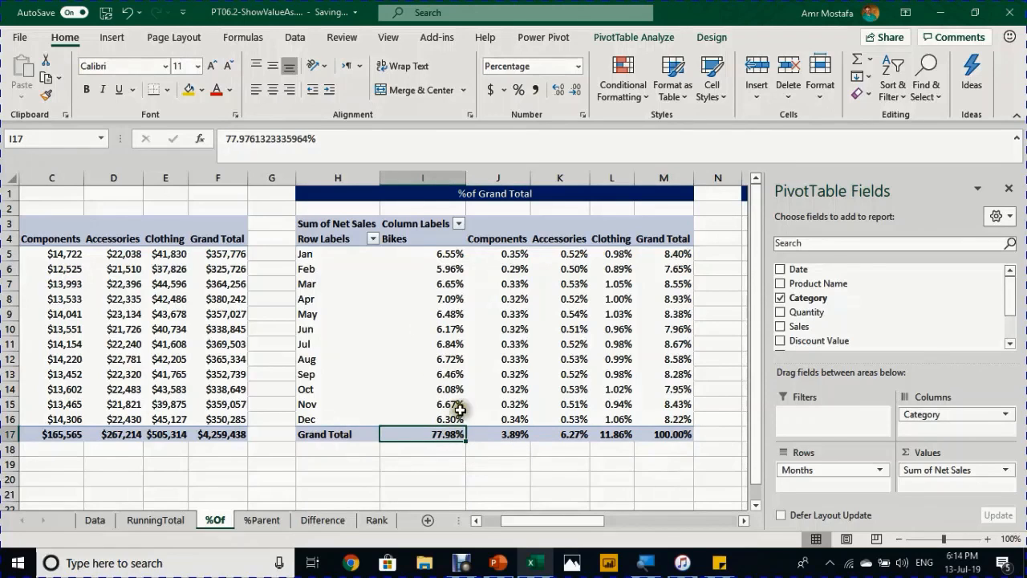
click(509, 433)
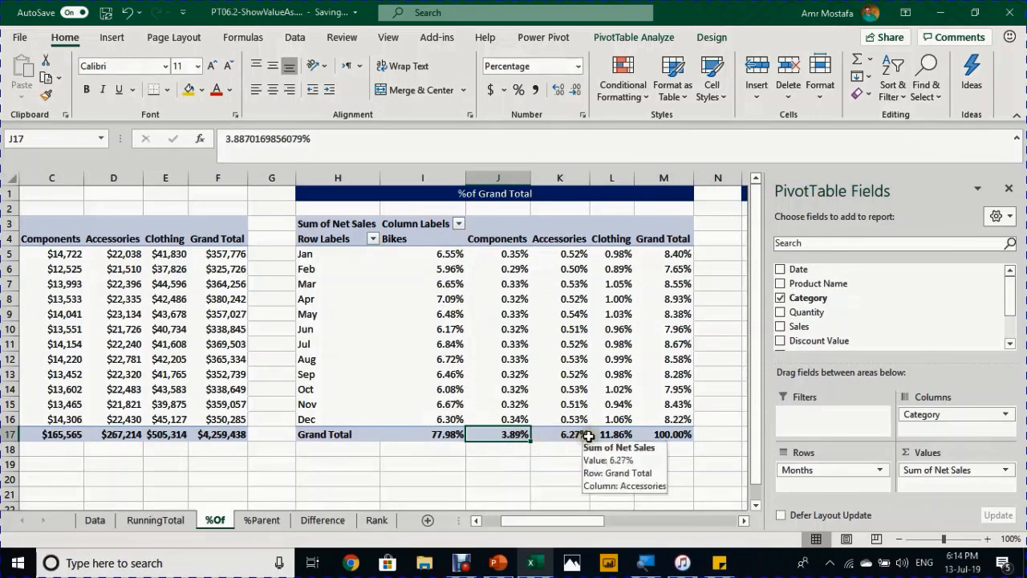
- Check the monthly shares: Jan 8.40%, Feb 7.65%, Jan Bikes 6.55%, and Jun Accessories
click(680, 253)
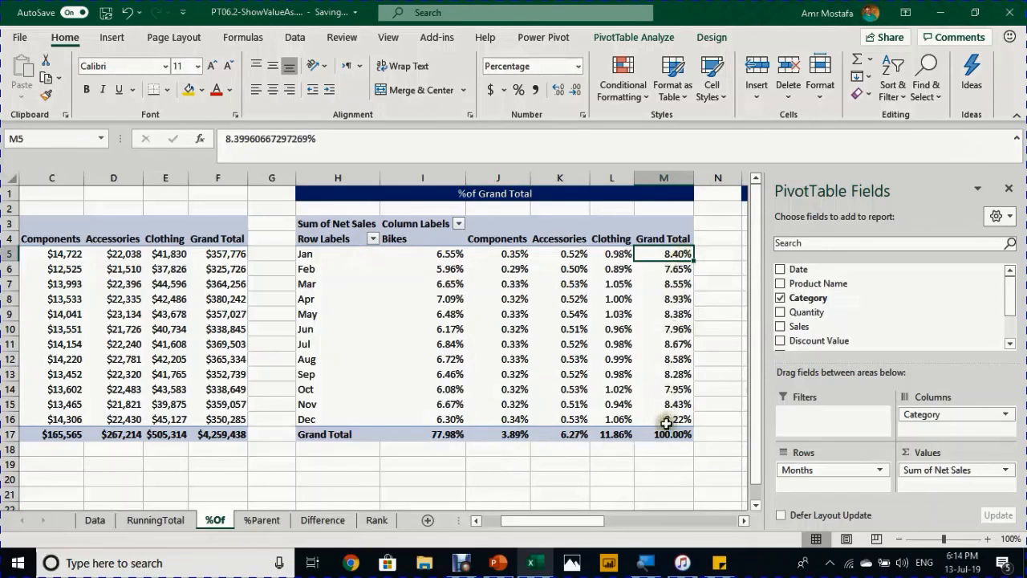
click(667, 272)
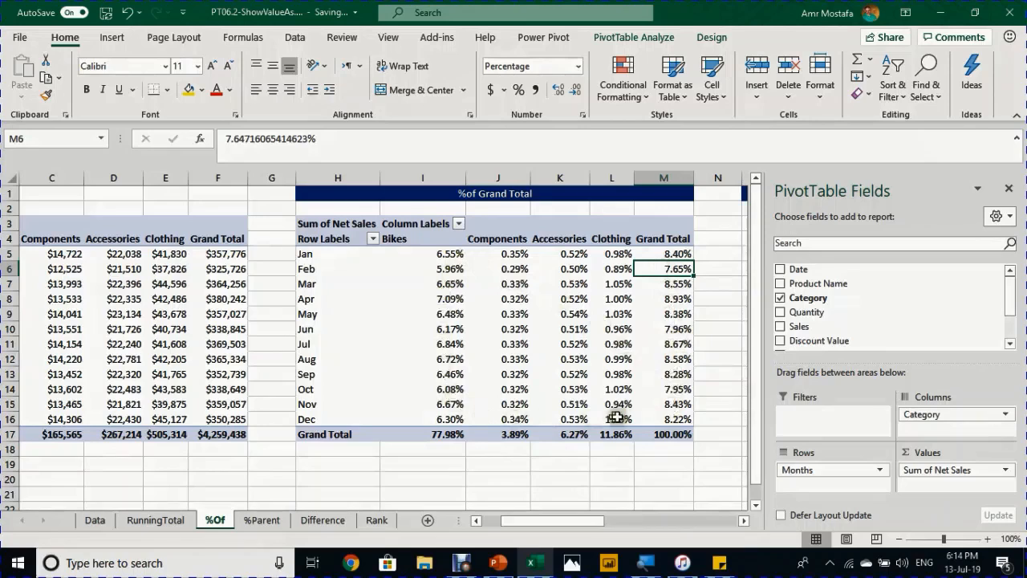
click(449, 253)
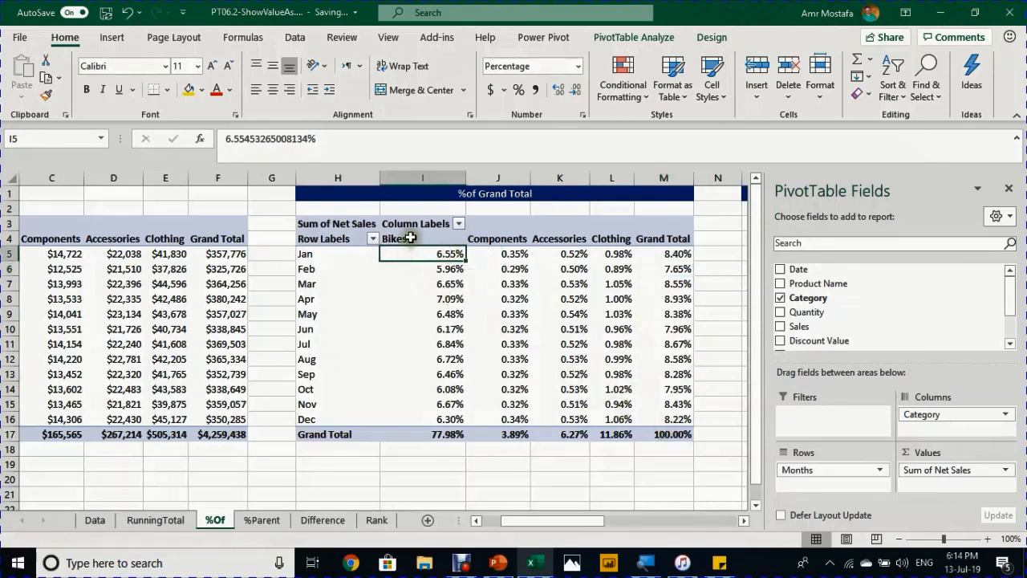
mouse_move(417, 252)
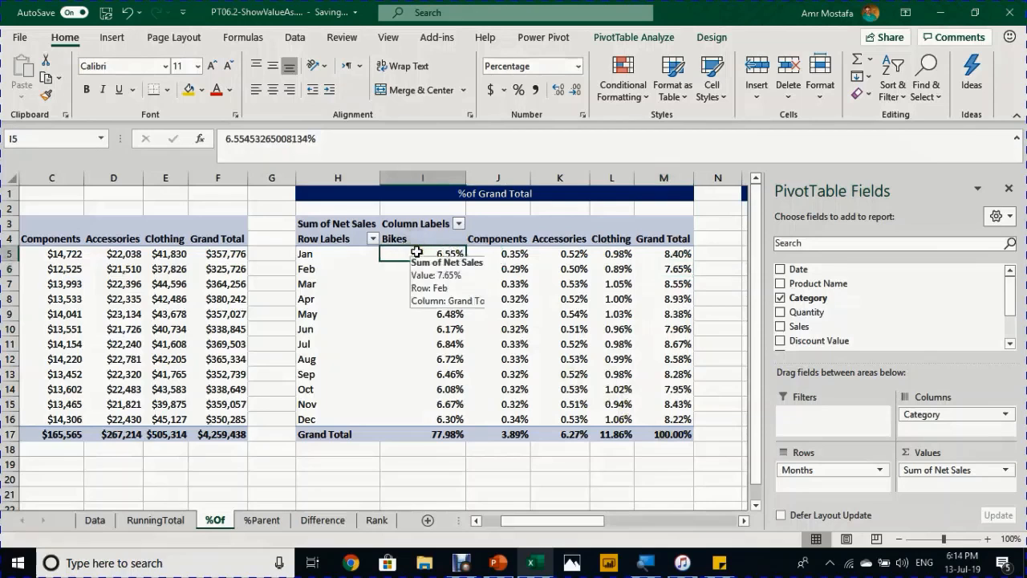
click(576, 331)
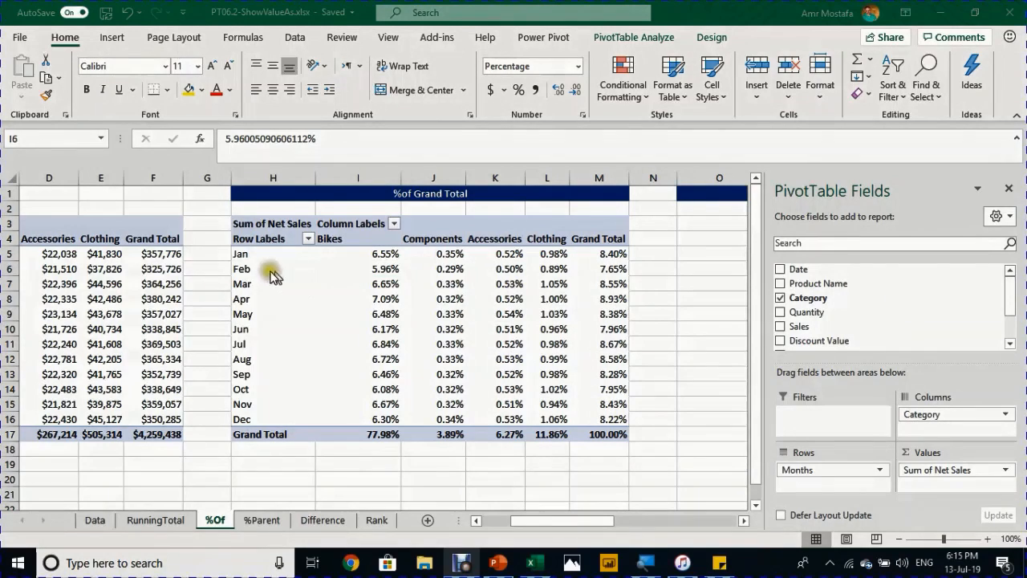
click(363, 268)
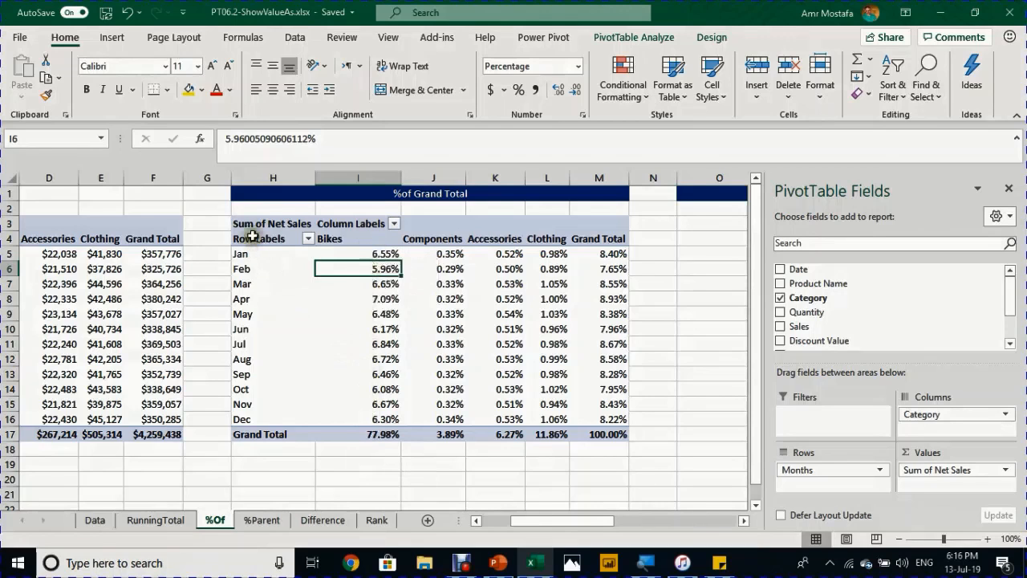
- Copy the %of Grand Total pivot and paste it at O3, then scroll to its Grand Total column
drag(244, 224, 629, 434)
key(ctrl+c)
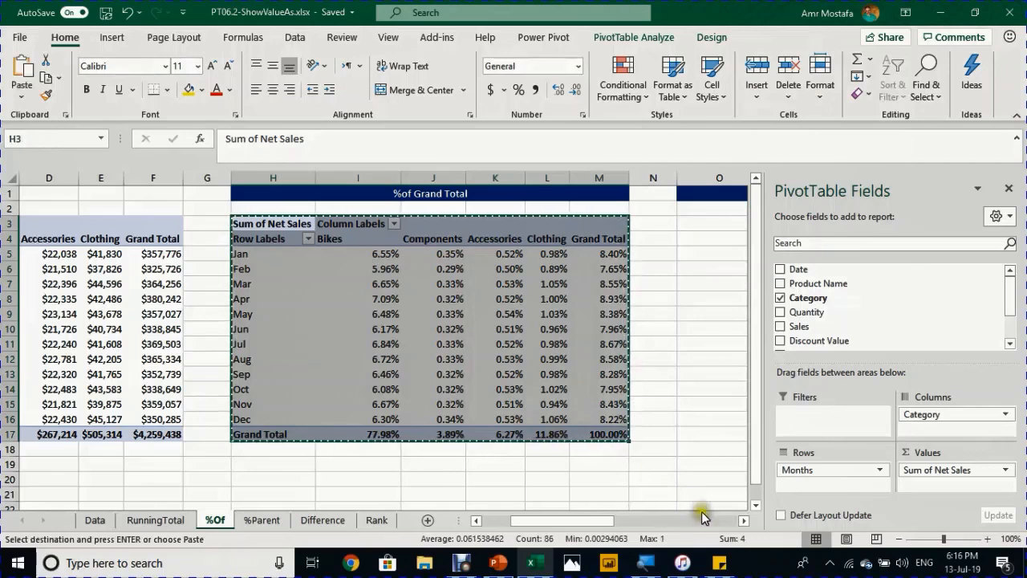
click(745, 520)
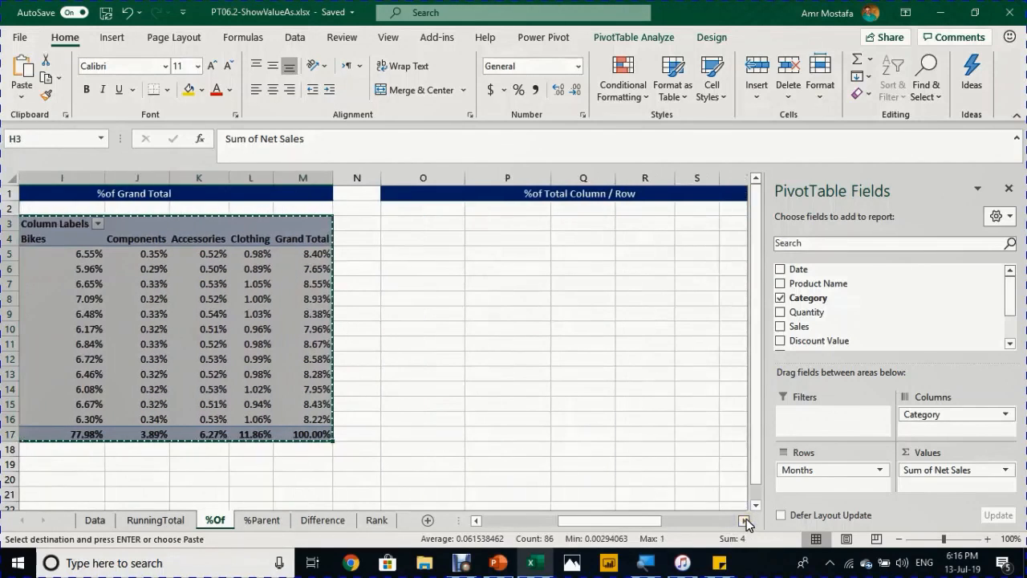
click(420, 224)
key(ctrl+v)
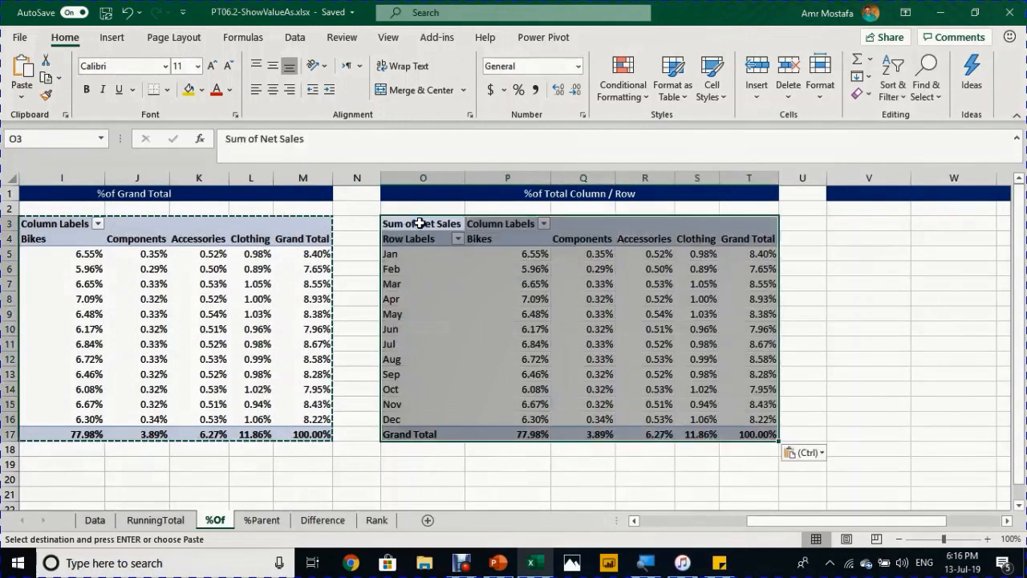
click(510, 283)
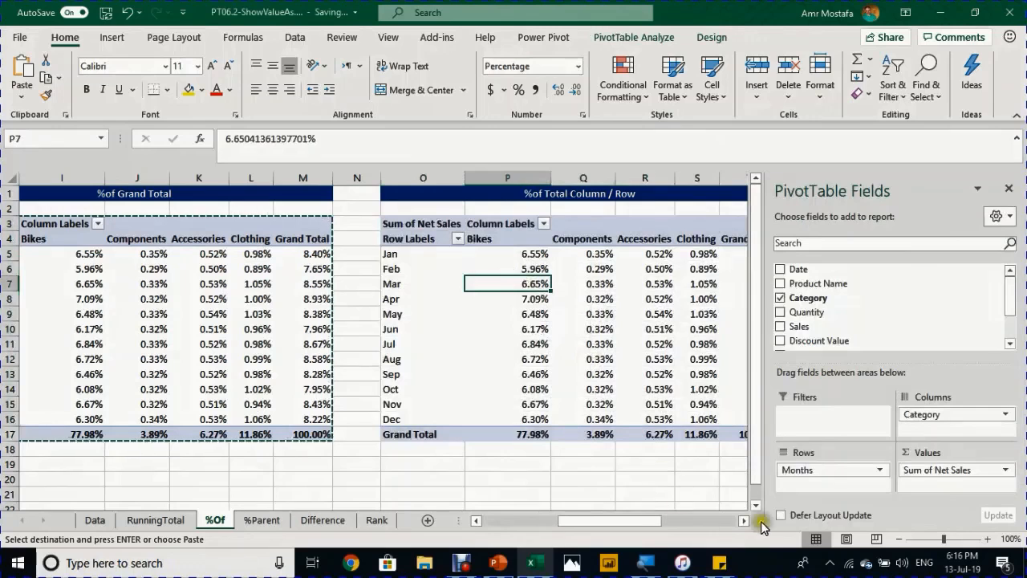
click(746, 520)
click(745, 520)
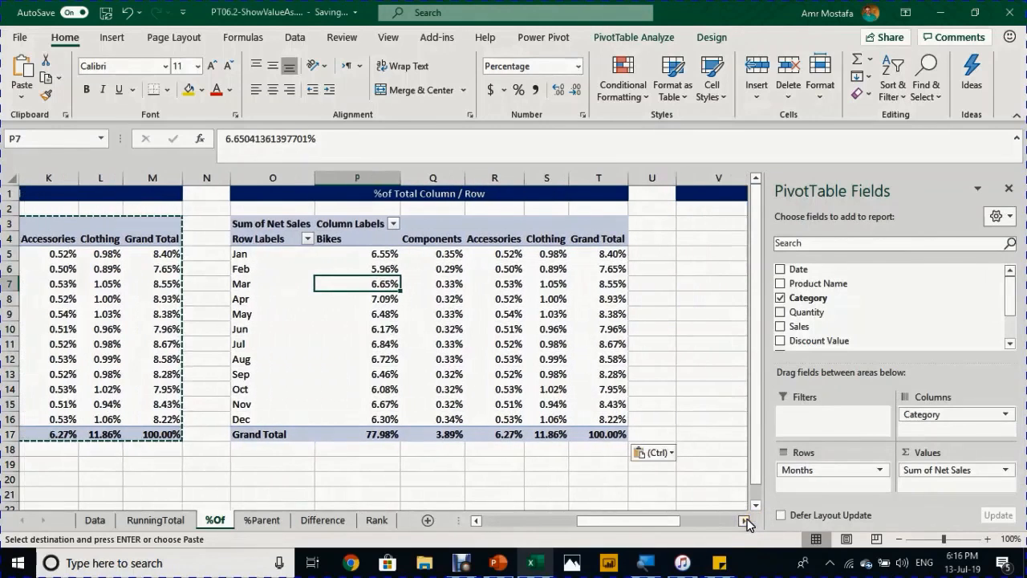
- Switch the pasted pivot's values to % of Column Total
right_click(365, 286)
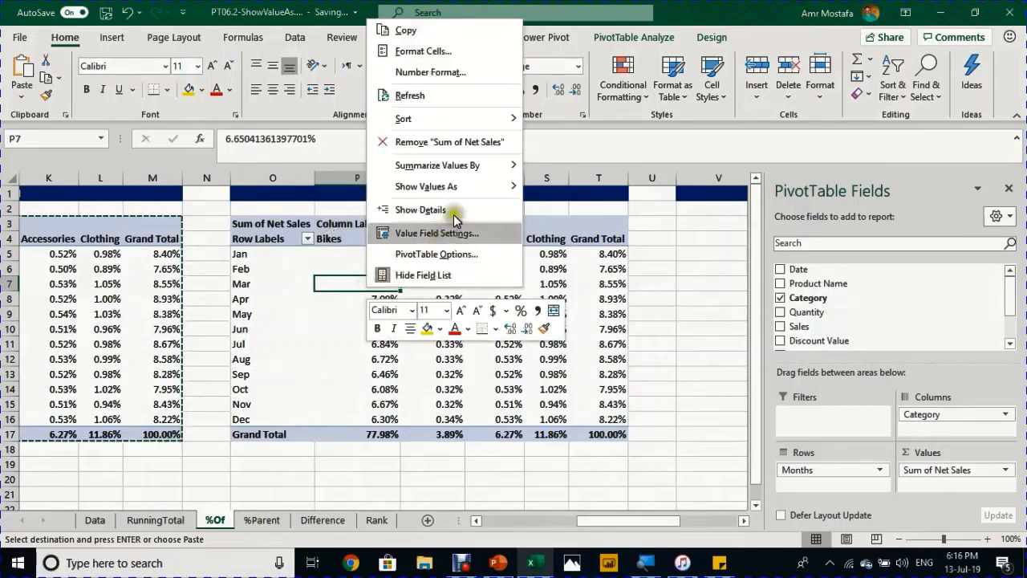
mouse_move(469, 195)
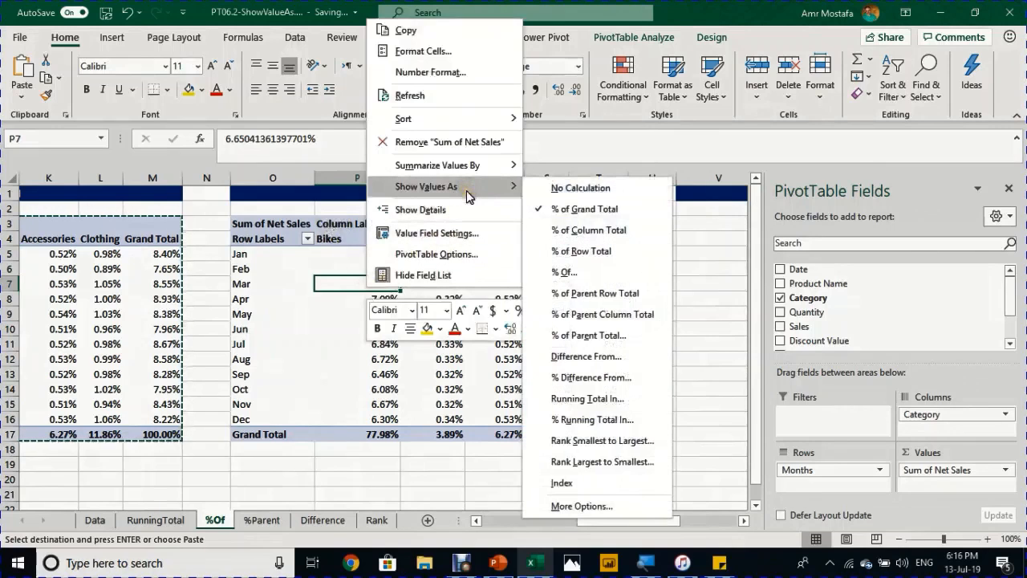
click(575, 233)
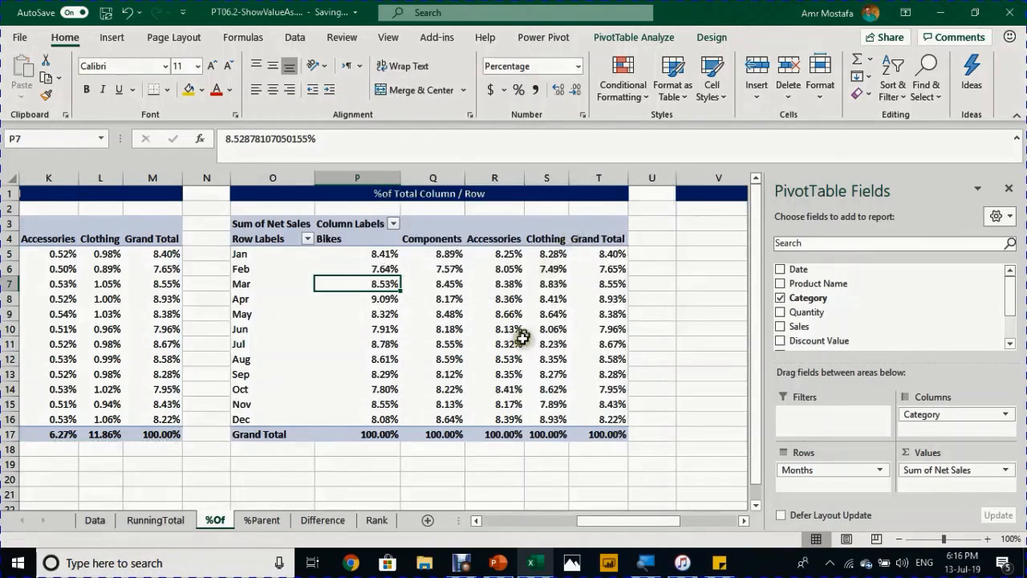
- Check the column percentages for Jan and Feb Bikes and Apr Accessories
mouse_move(377, 434)
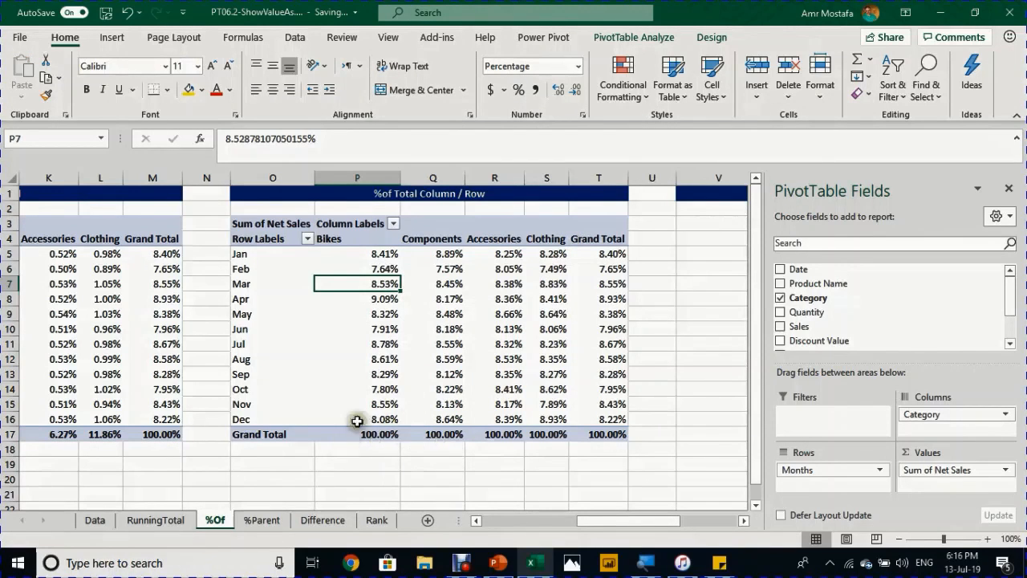
click(382, 239)
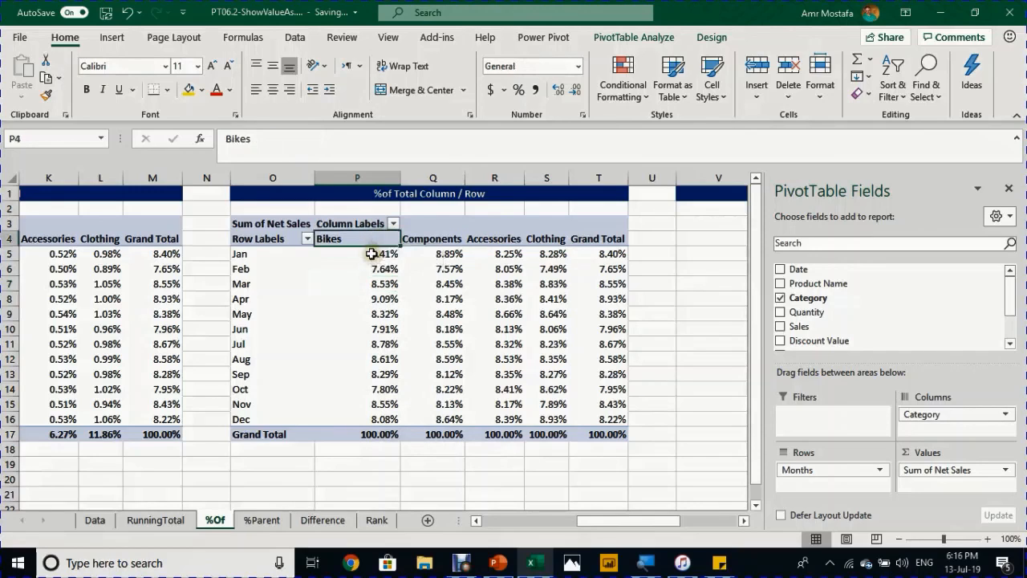
click(373, 254)
mouse_move(374, 325)
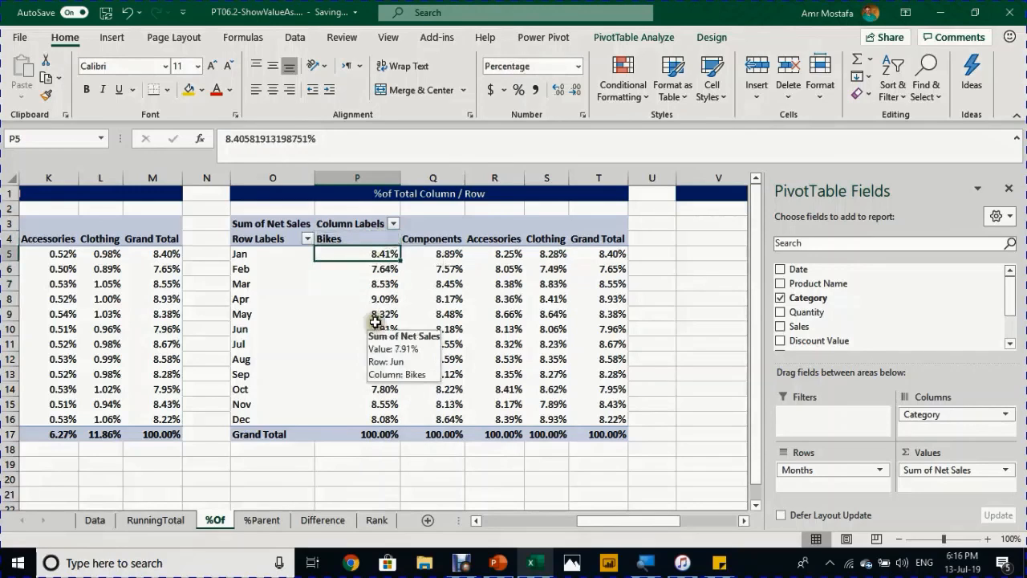
click(377, 270)
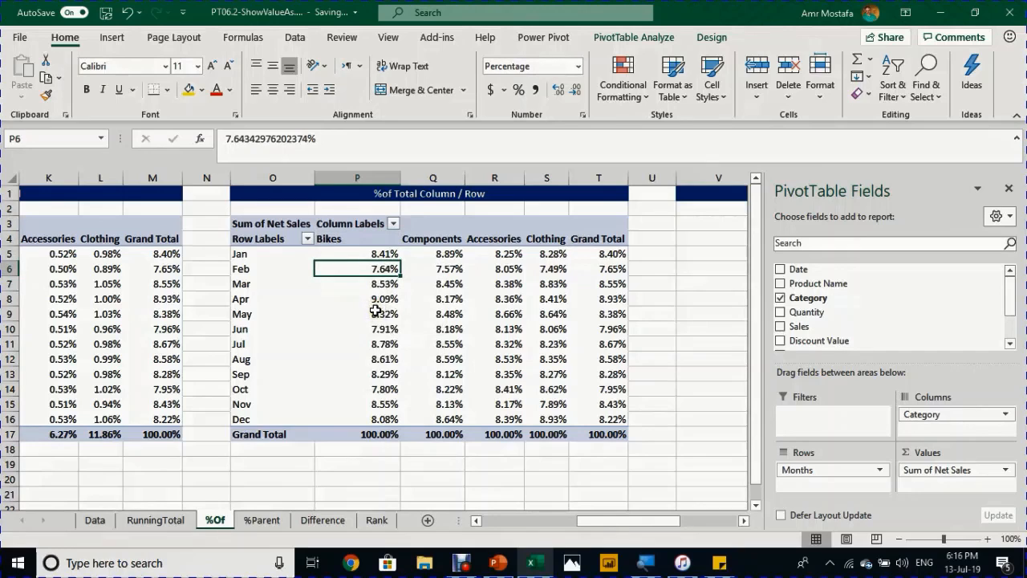
mouse_move(524, 264)
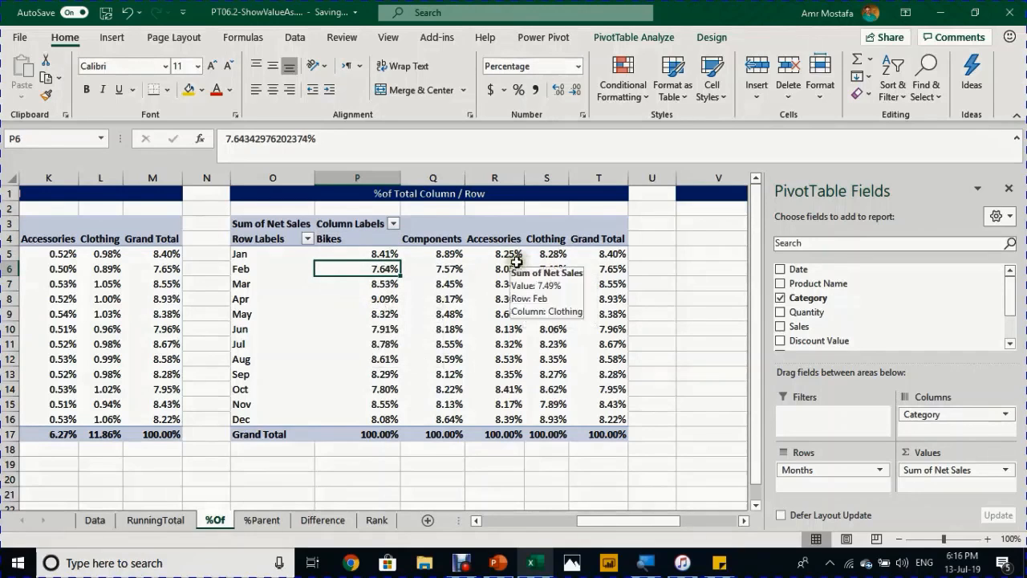
click(507, 300)
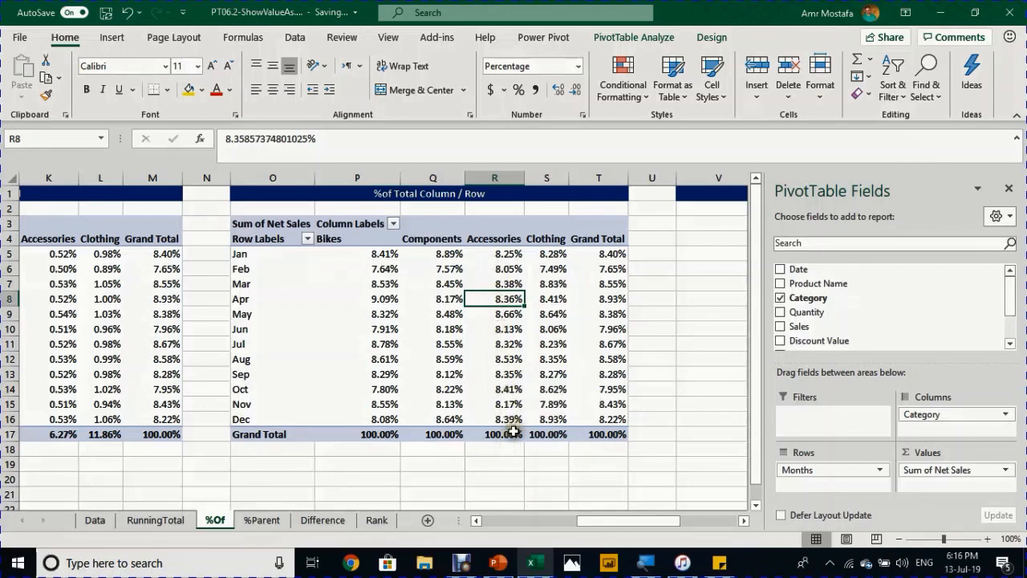
mouse_move(513, 269)
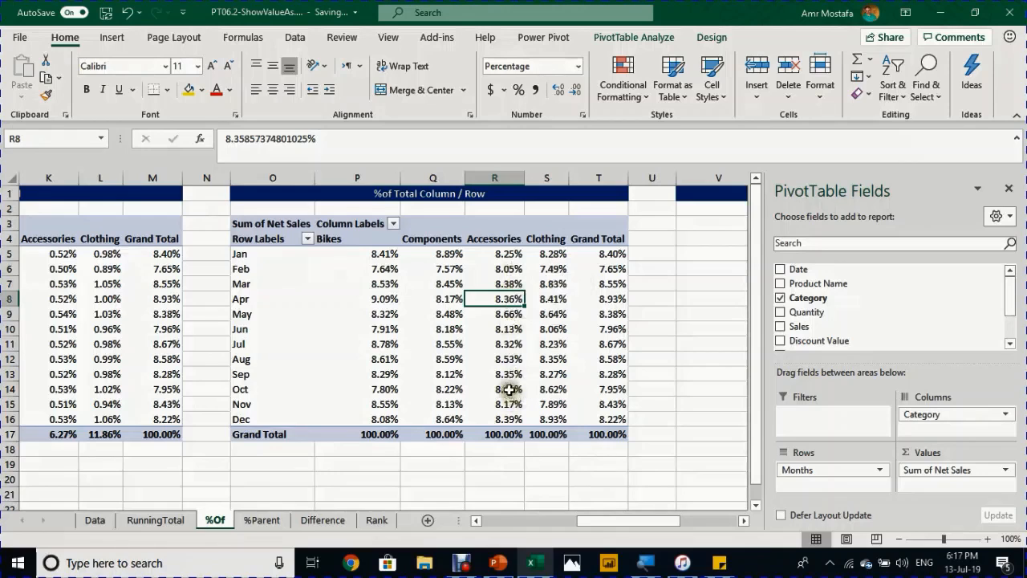
- Switch the pivot's values to % of Row Total
right_click(508, 301)
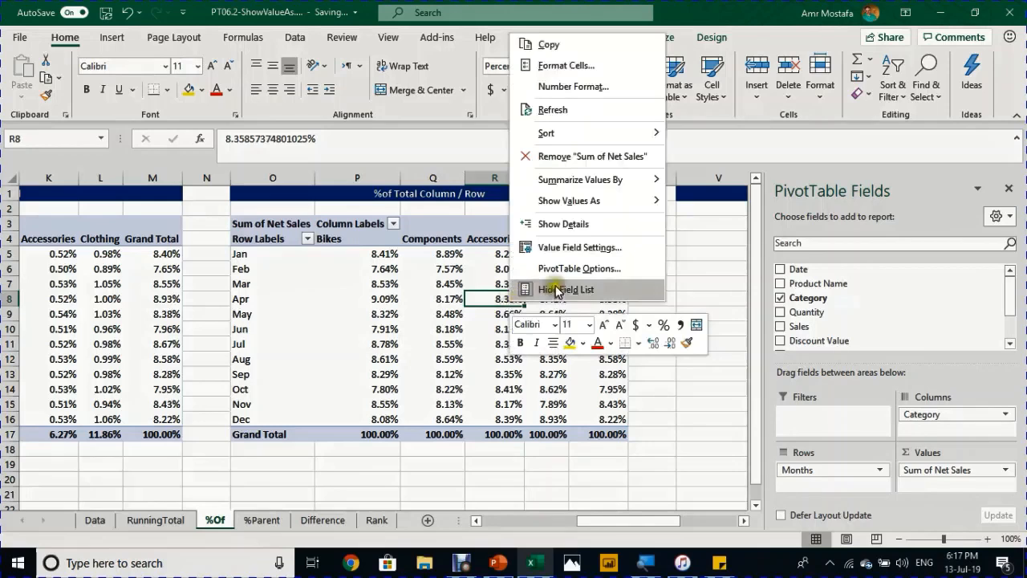
mouse_move(608, 204)
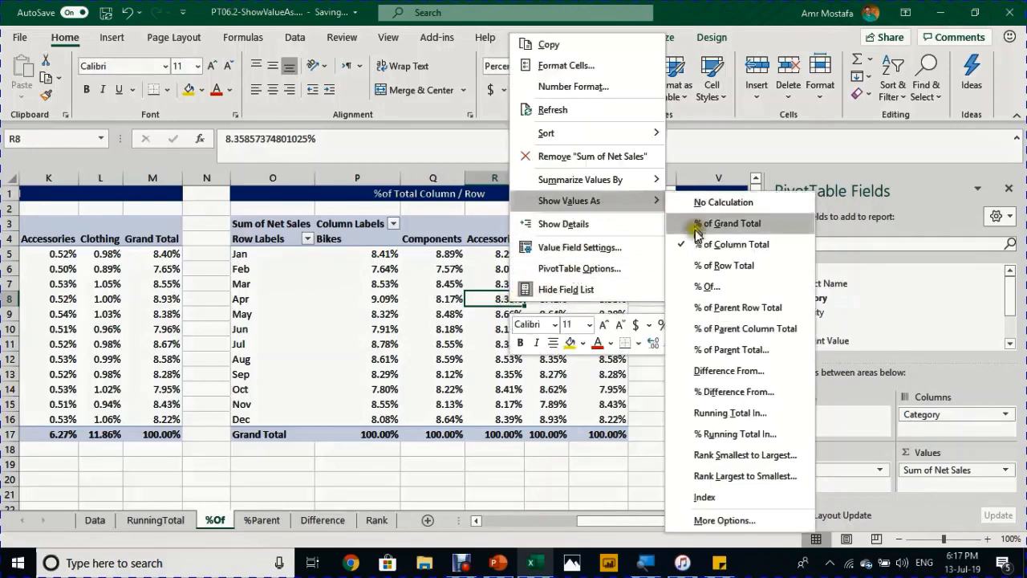
click(707, 268)
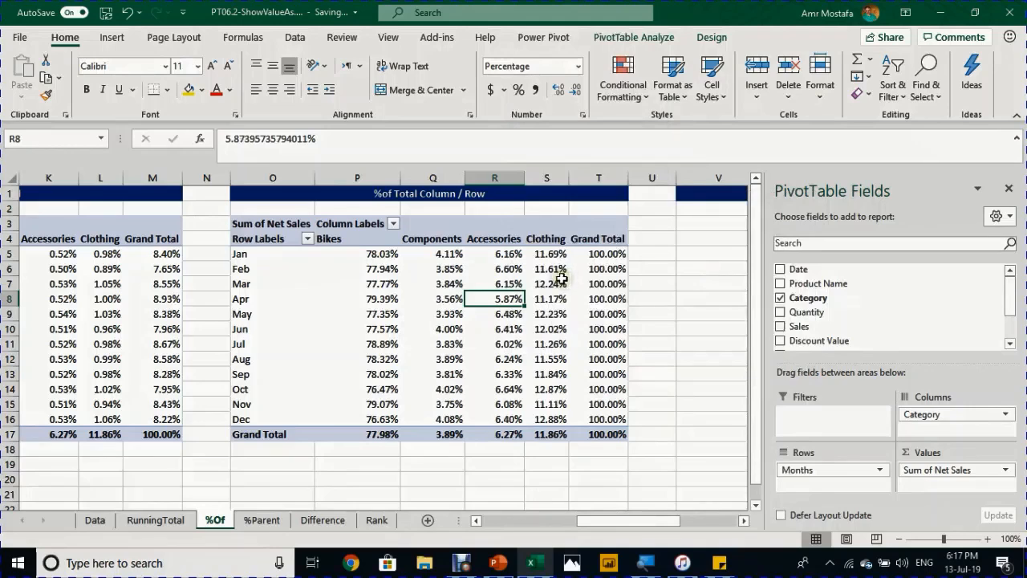
- Verify Jan's row percentages, the 100% Grand Total column, and Bikes' 77.98% total
click(375, 254)
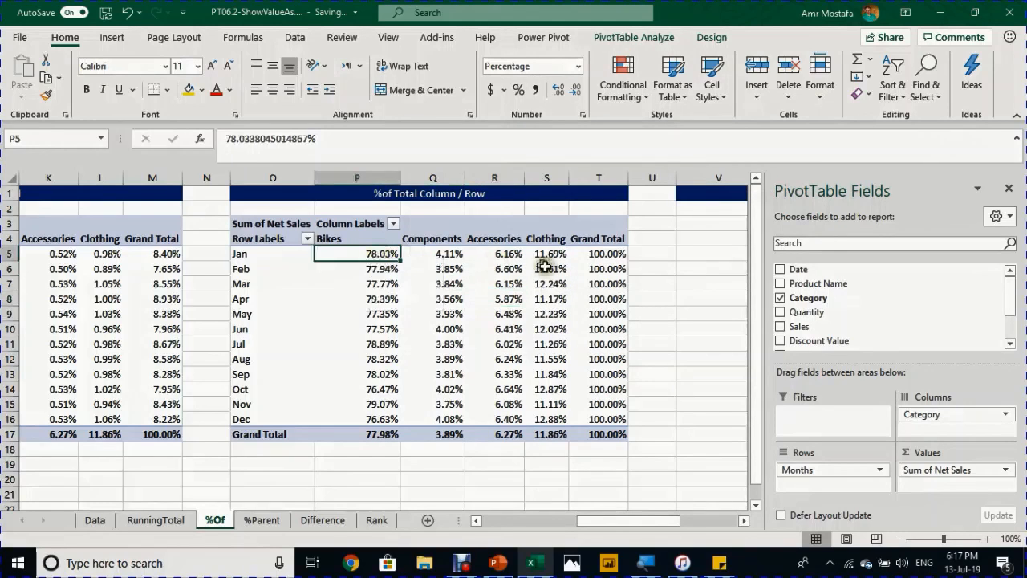
click(600, 253)
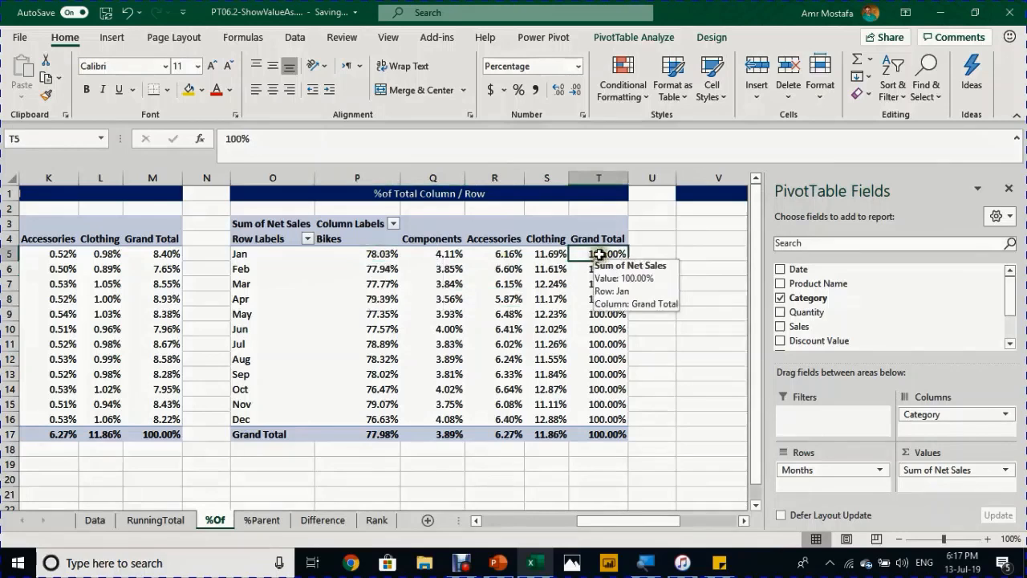
click(439, 255)
mouse_move(597, 258)
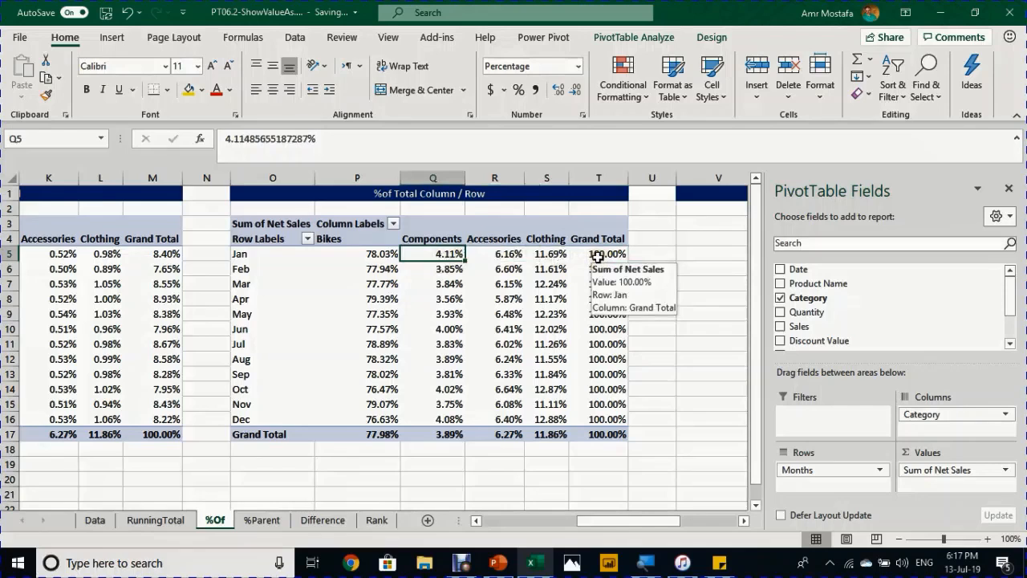
drag(601, 251, 598, 418)
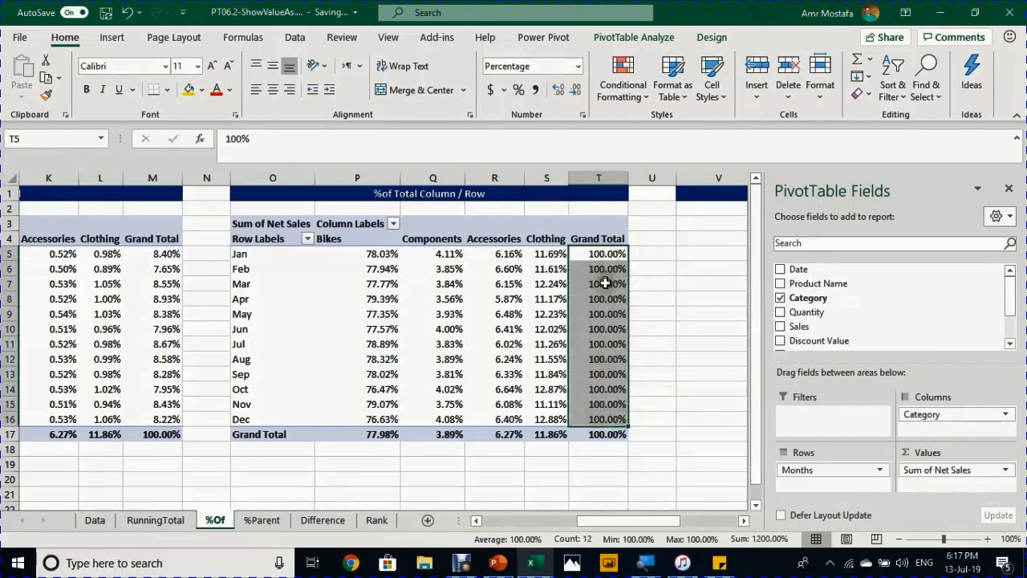
click(373, 437)
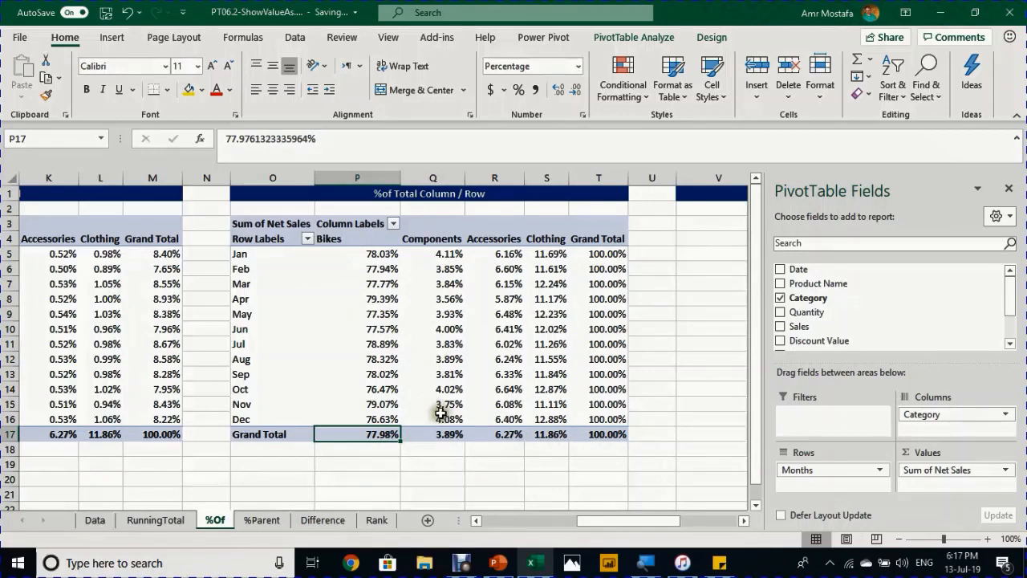
mouse_move(453, 434)
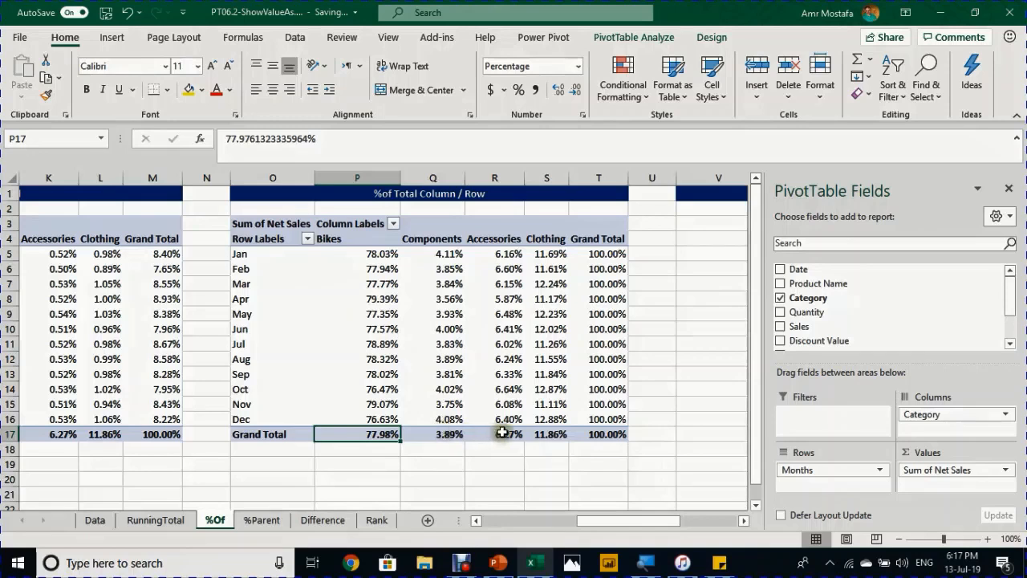
mouse_move(501, 433)
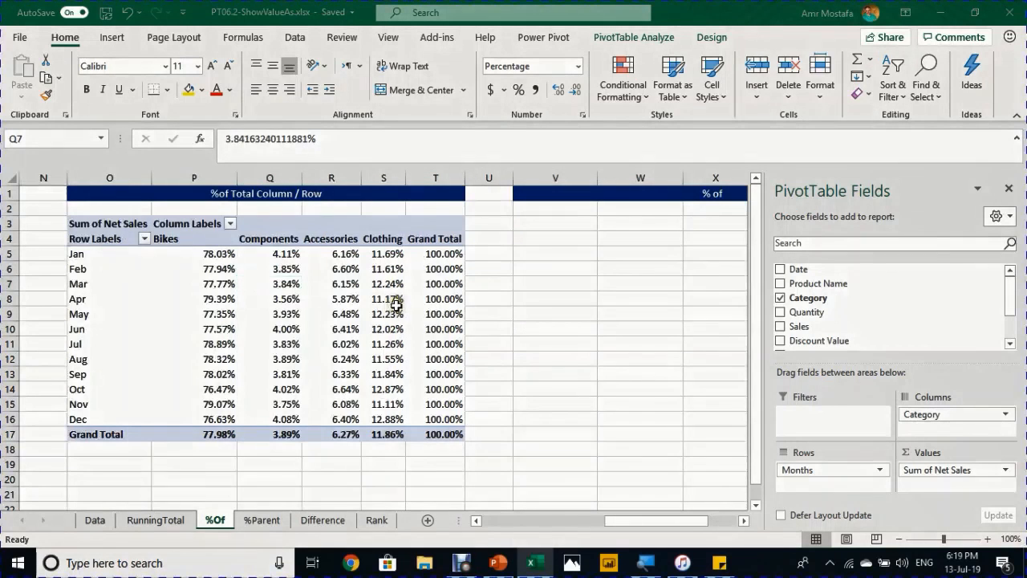
- Copy the %of Total Column/Row pivot table and paste it at V3 under the % of heading
click(270, 302)
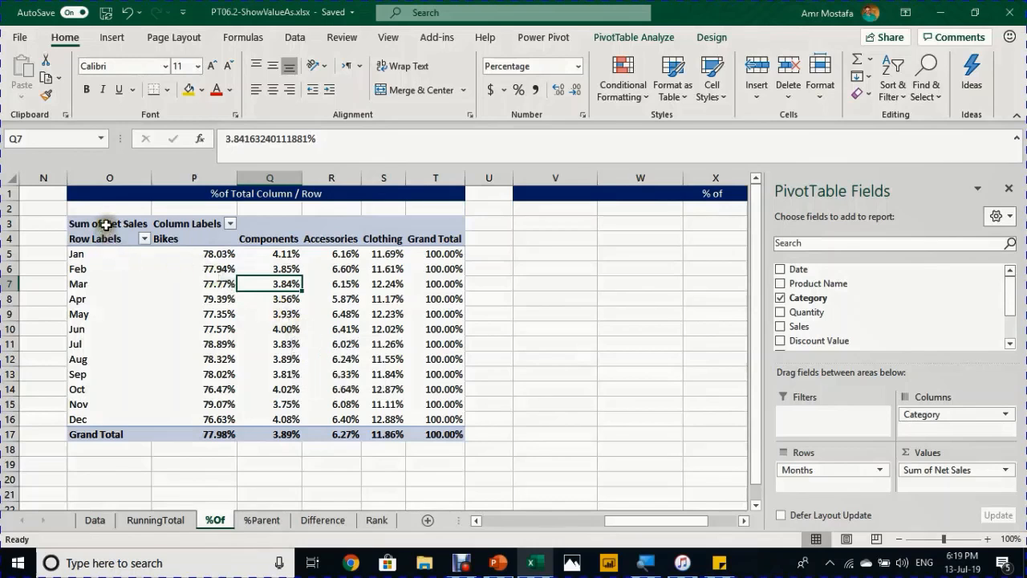
drag(106, 225, 87, 283)
drag(373, 409, 439, 434)
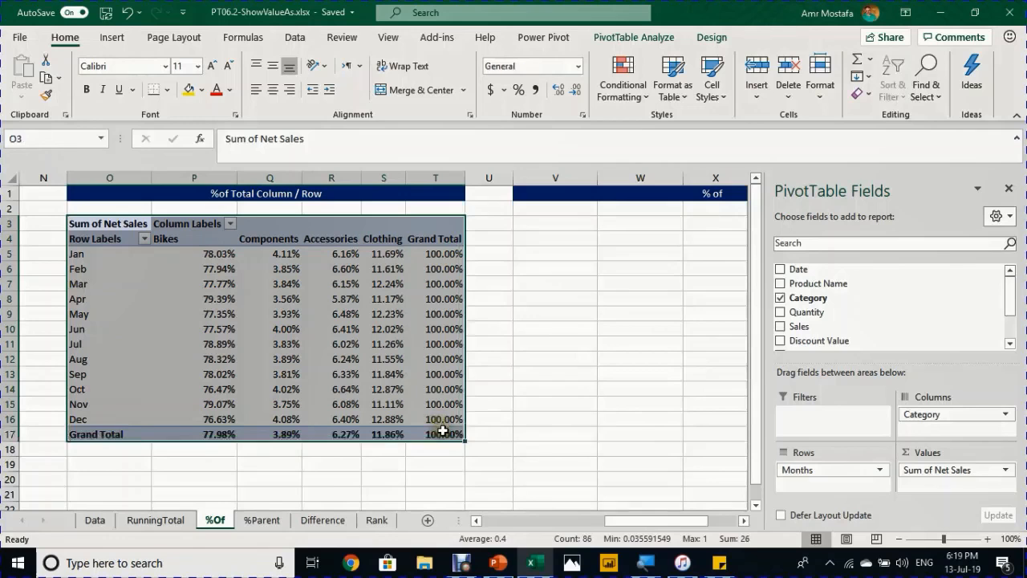
key(ctrl+c)
click(571, 223)
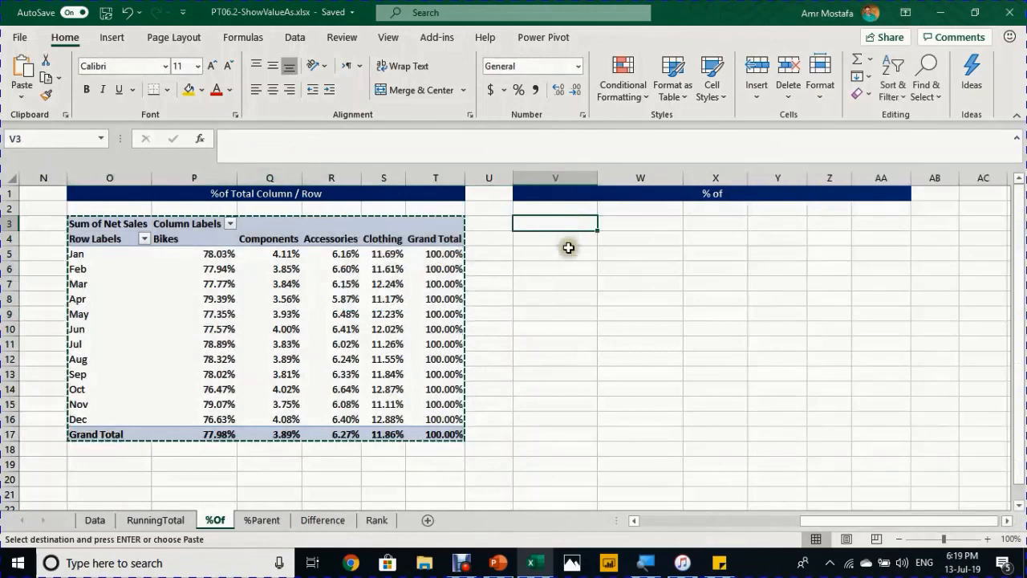
key(ctrl+v)
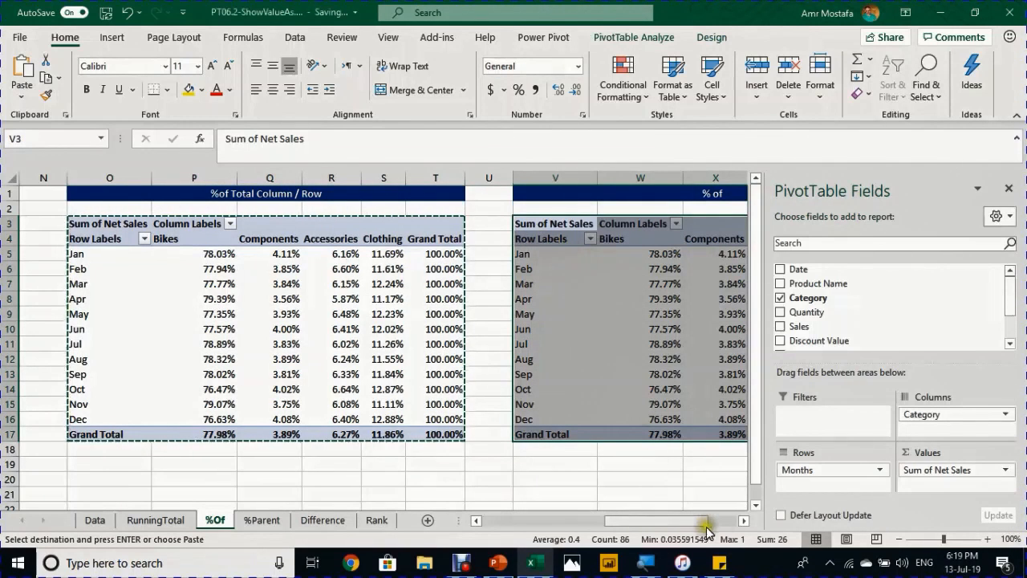
click(743, 520)
click(744, 521)
click(744, 521)
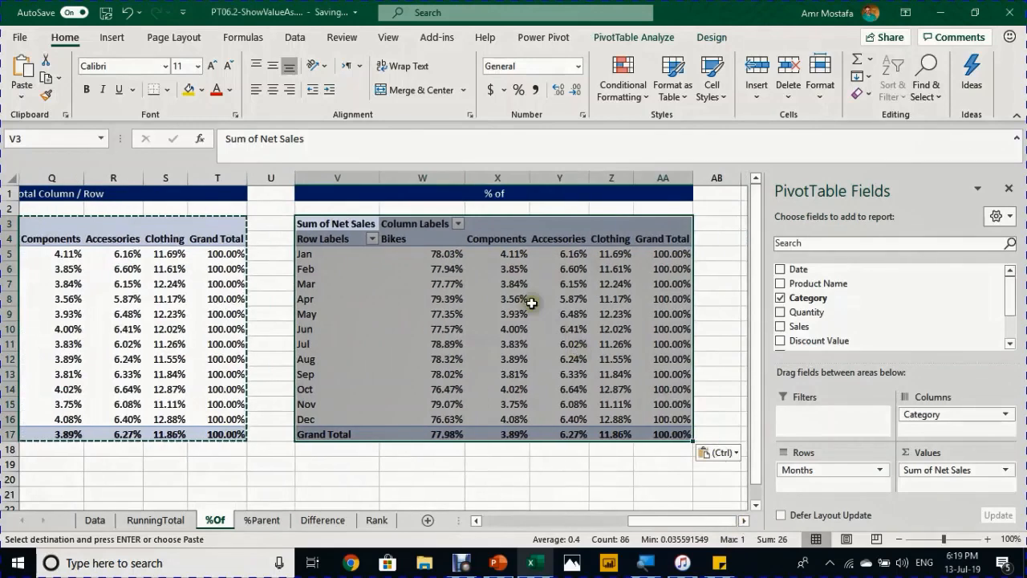
- Show the pasted pivot's Net Sales as % Of Jan, with Jan reading 100.00%
click(519, 299)
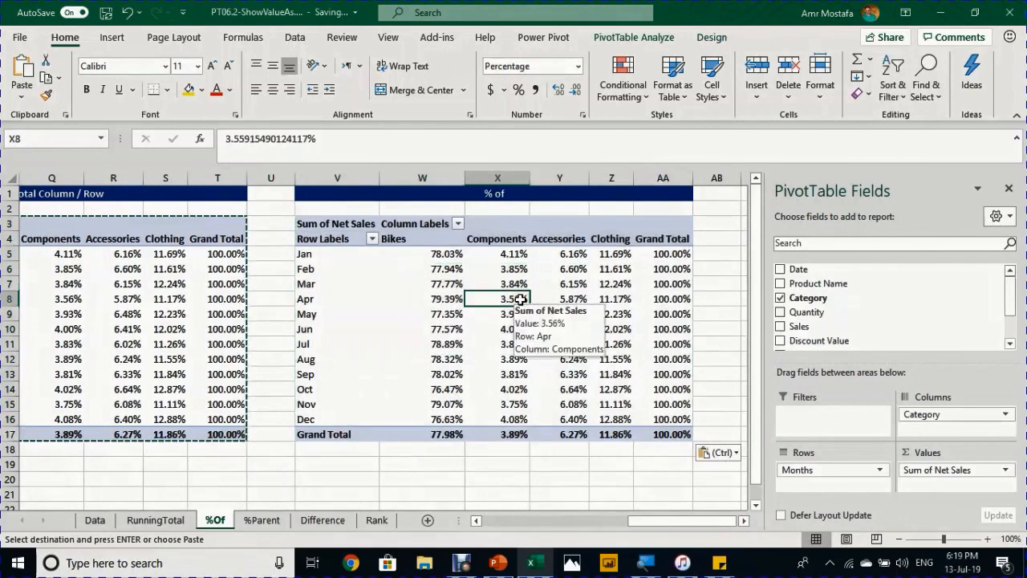
right_click(521, 299)
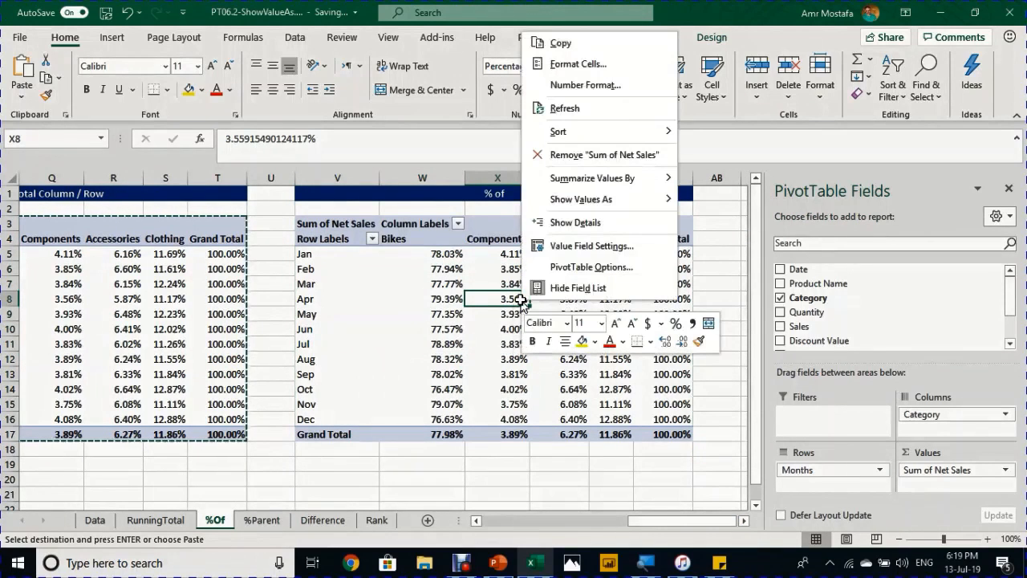
mouse_move(626, 198)
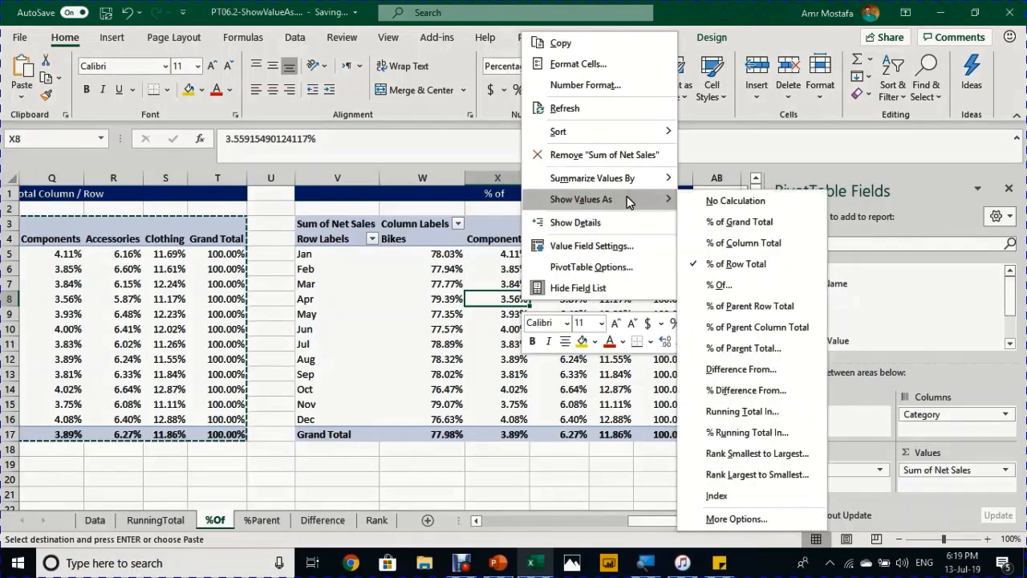
click(723, 285)
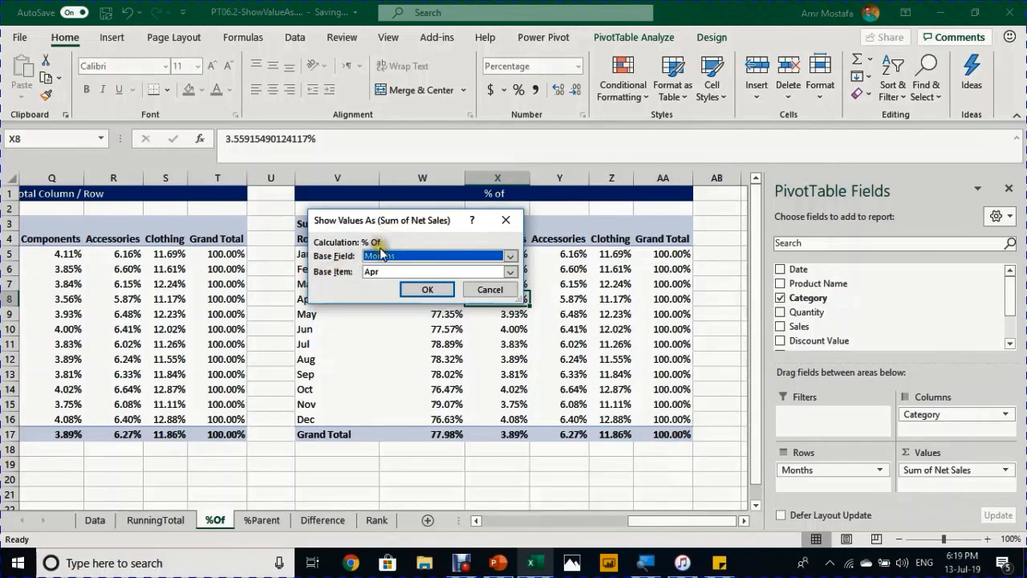
click(544, 252)
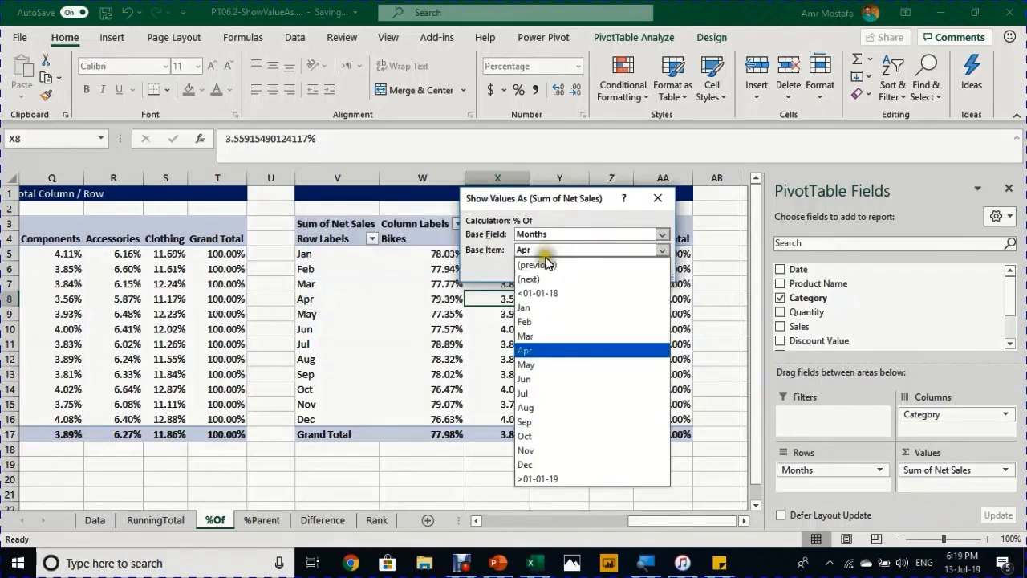
click(536, 308)
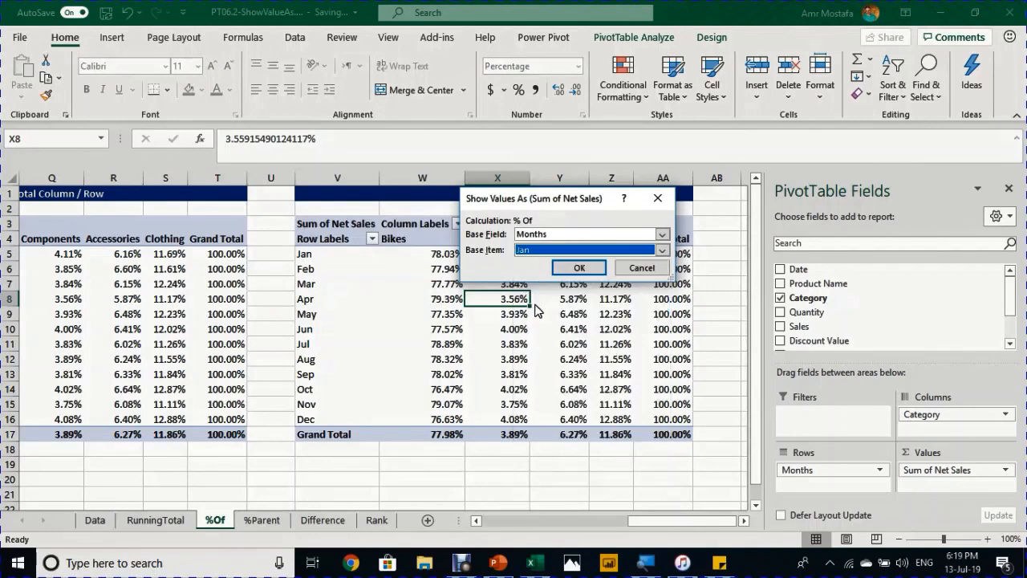
click(575, 268)
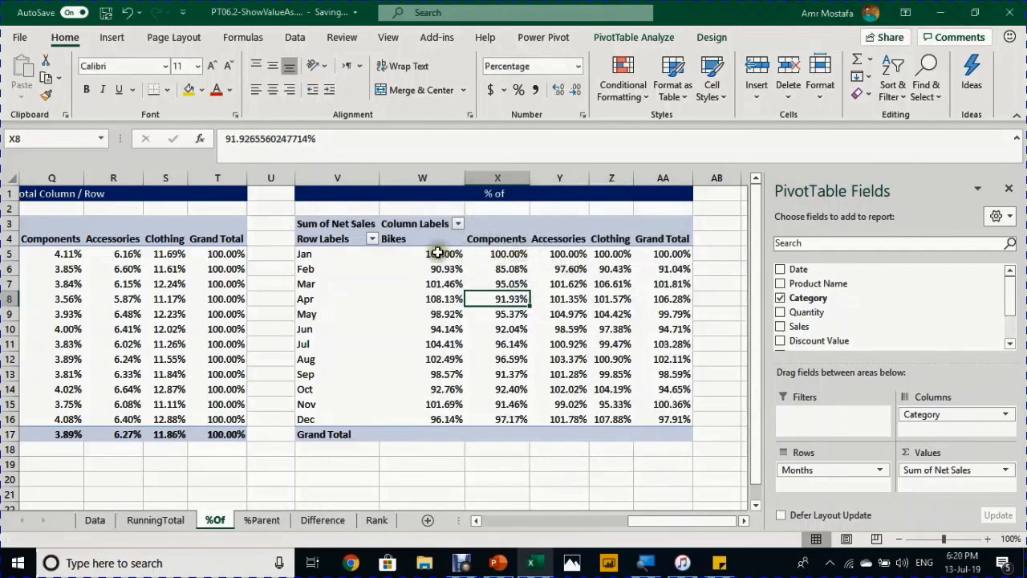
drag(436, 253, 590, 252)
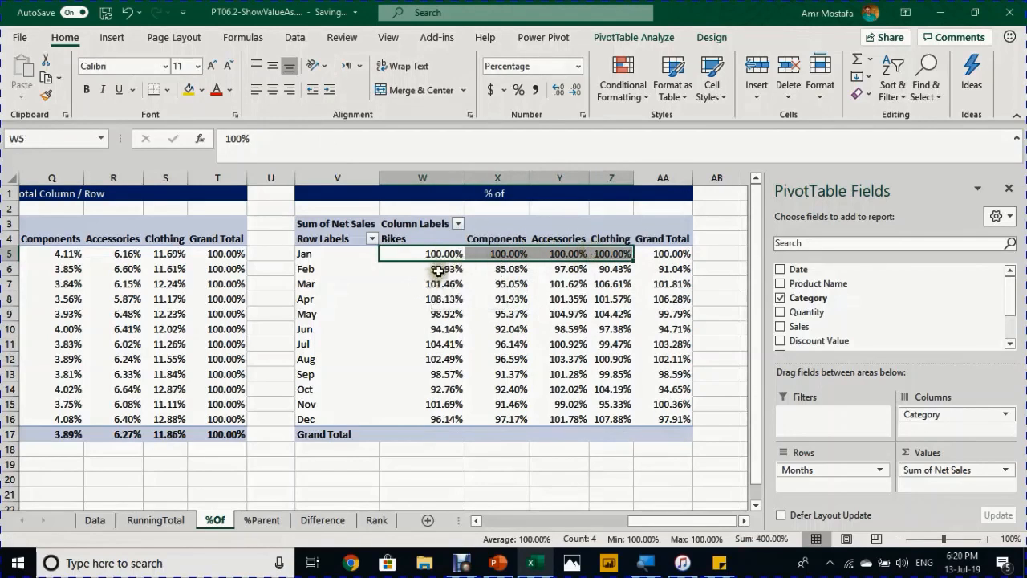
click(438, 269)
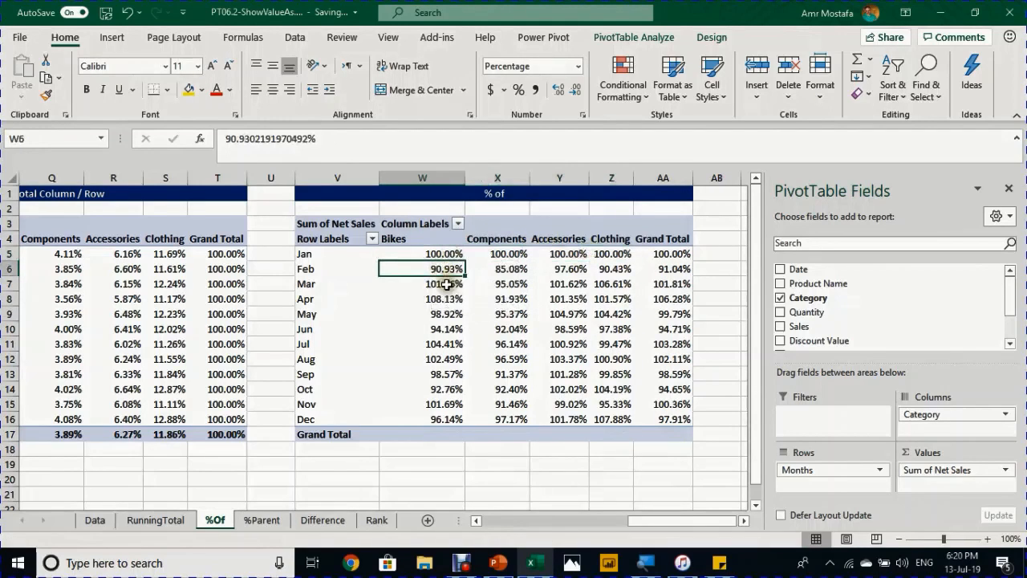
click(450, 284)
click(455, 254)
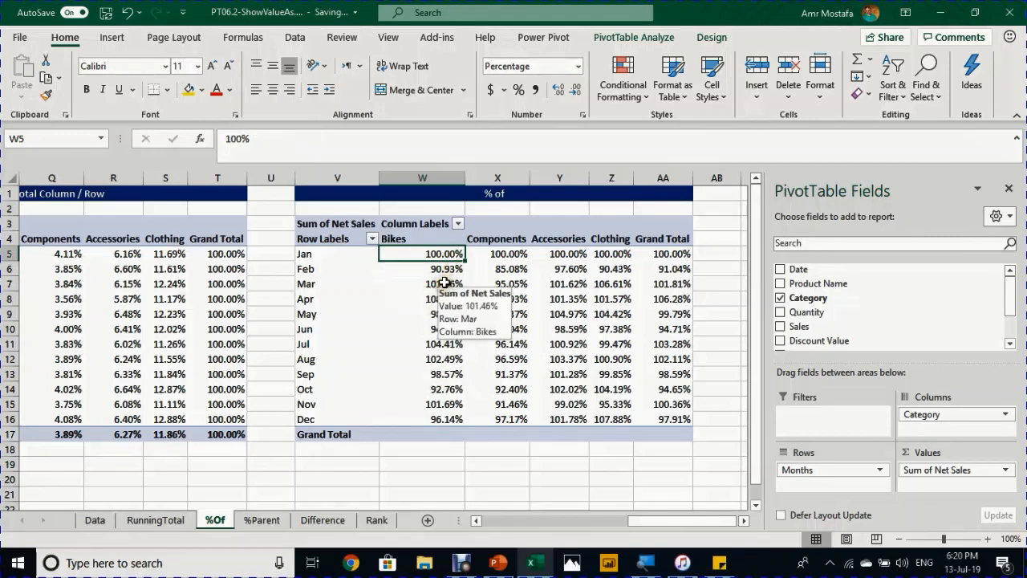
- Change the % Of base item from Jan to (previous) and check the Feb and Mar Bikes values
right_click(451, 254)
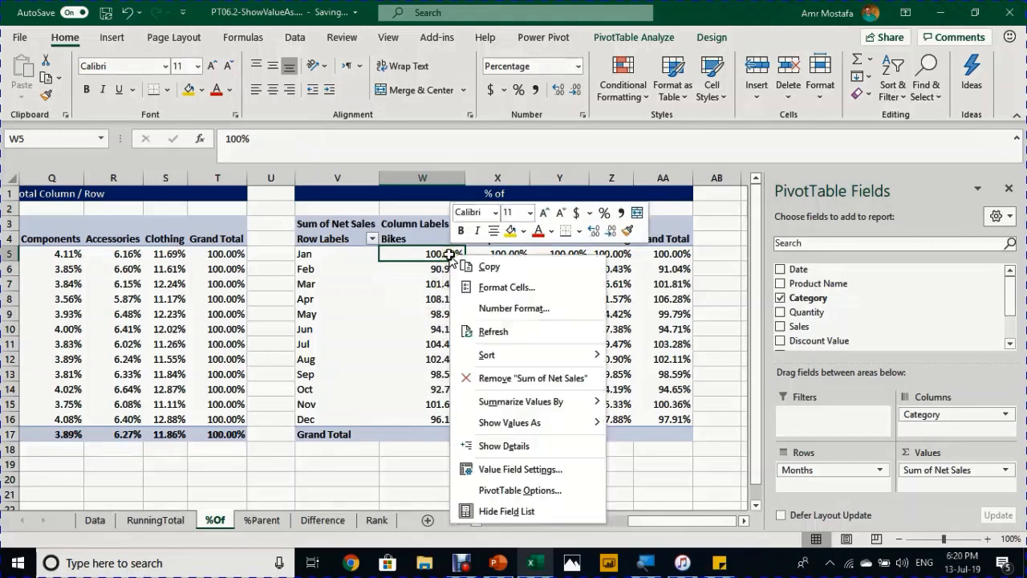
mouse_move(505, 422)
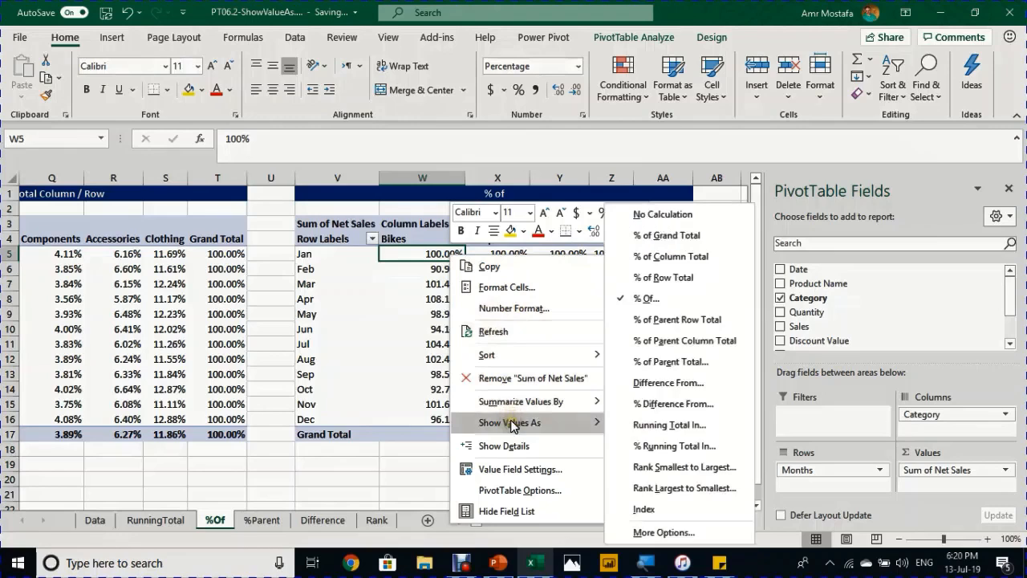
click(716, 300)
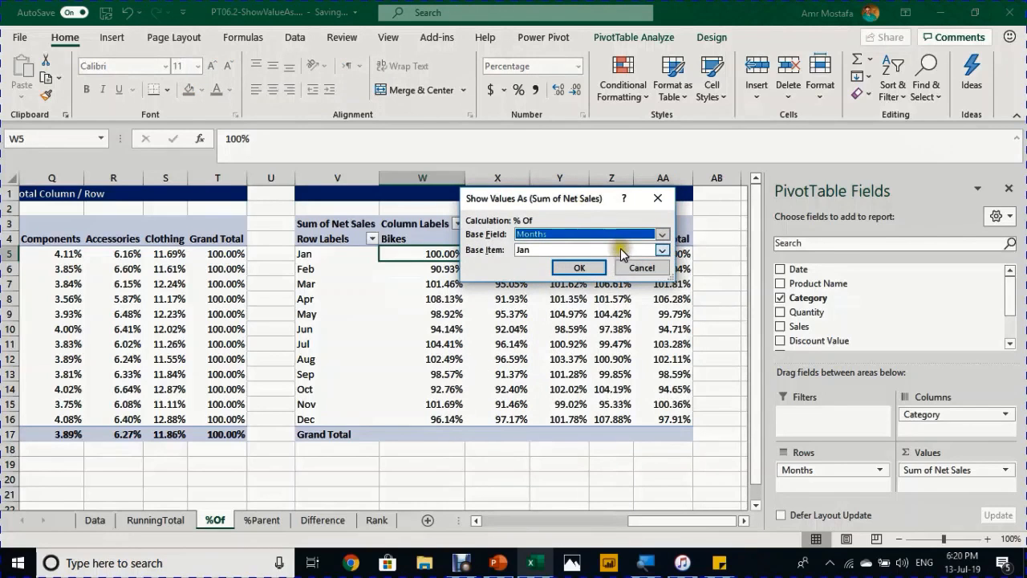
click(661, 251)
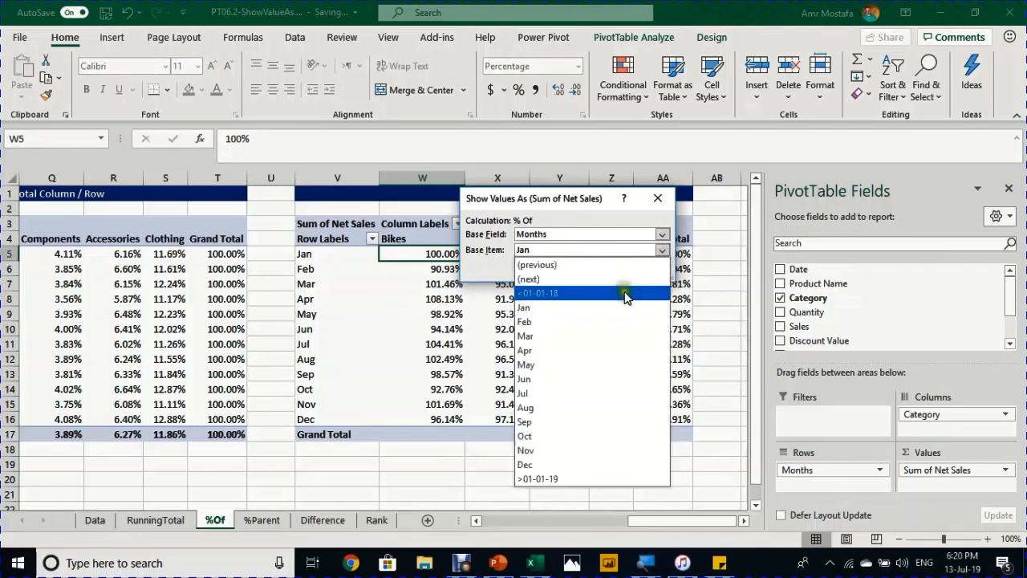
click(627, 266)
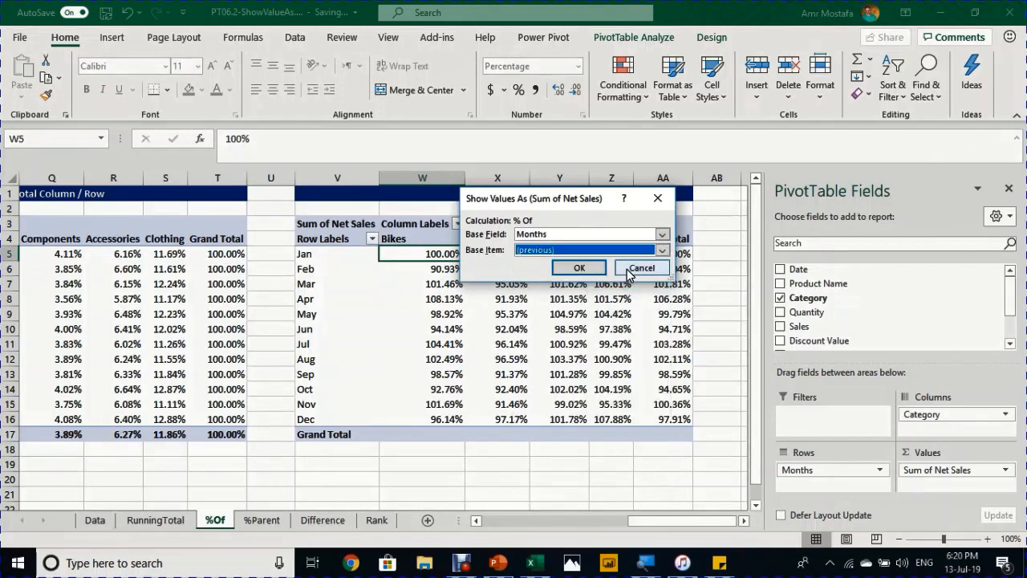
click(594, 271)
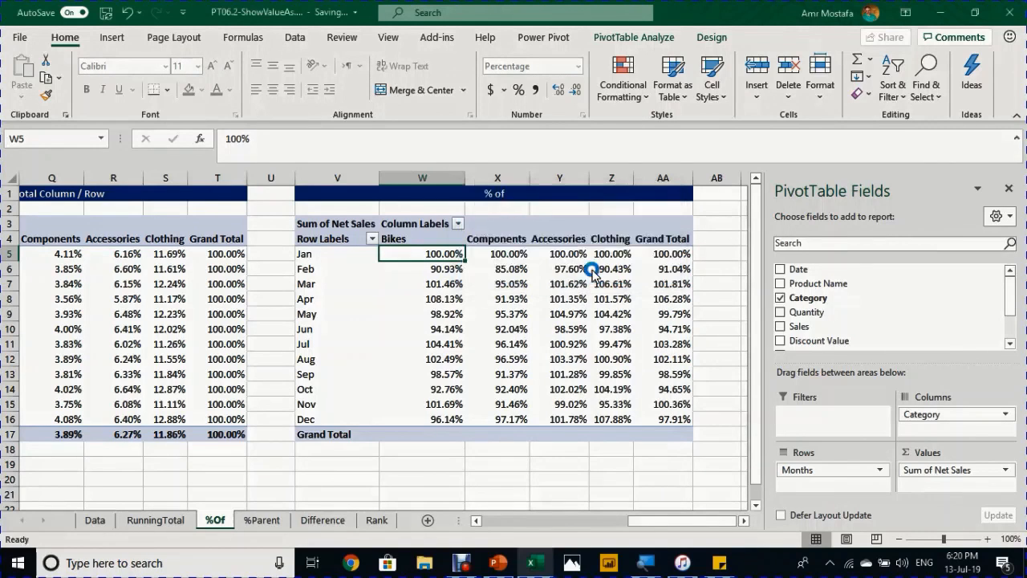
click(453, 268)
click(455, 255)
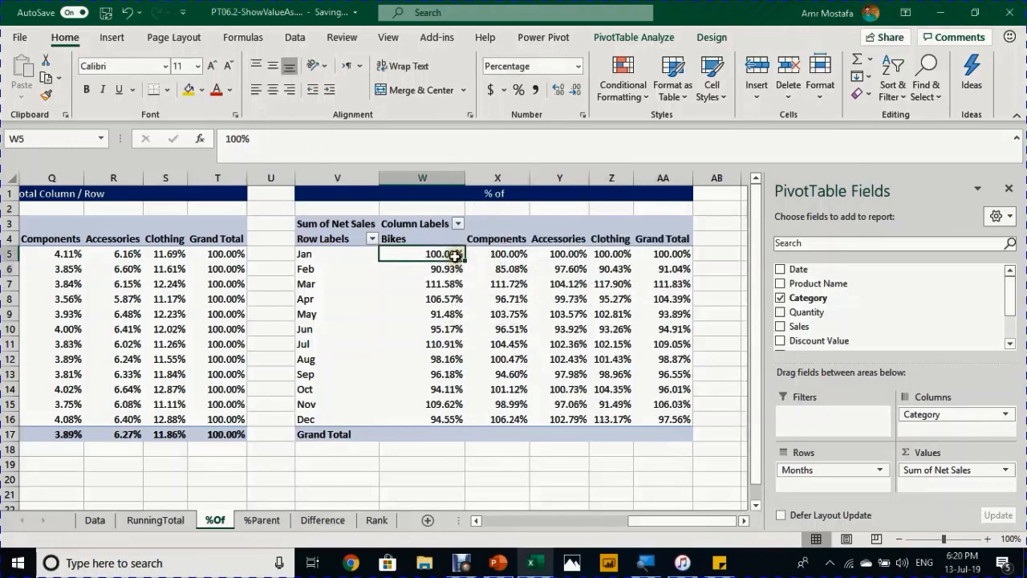
click(452, 283)
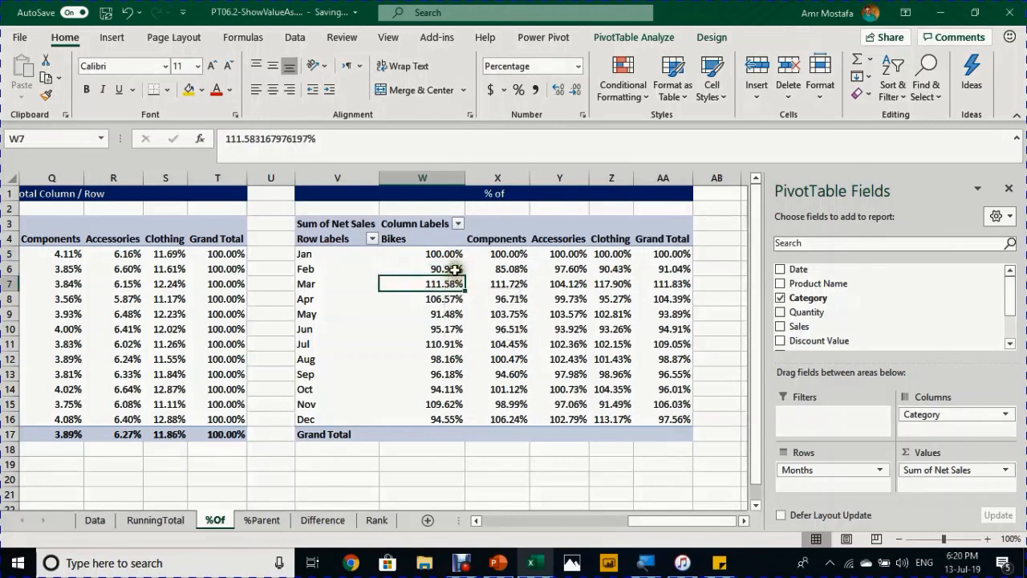
click(455, 270)
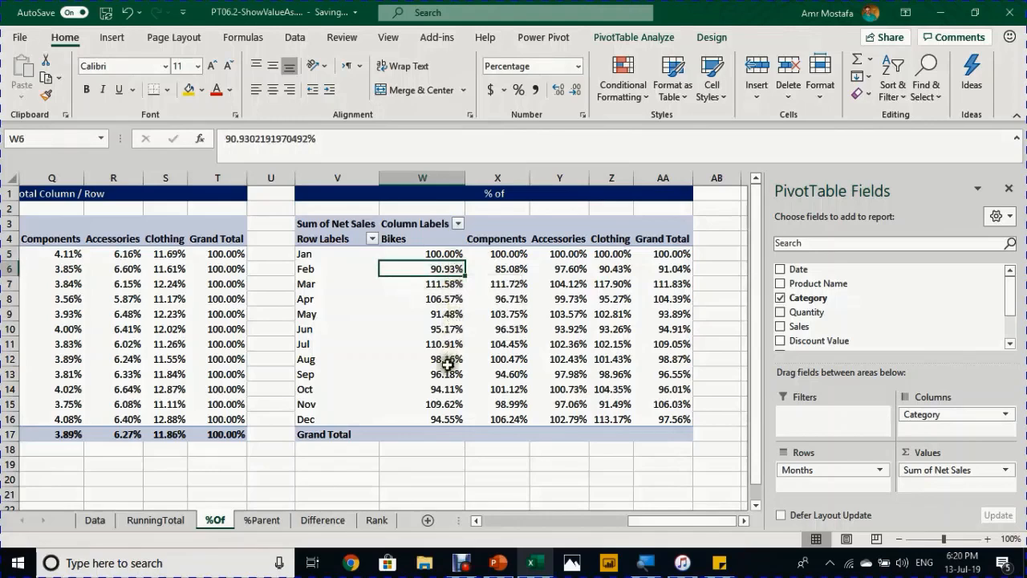
mouse_move(440, 406)
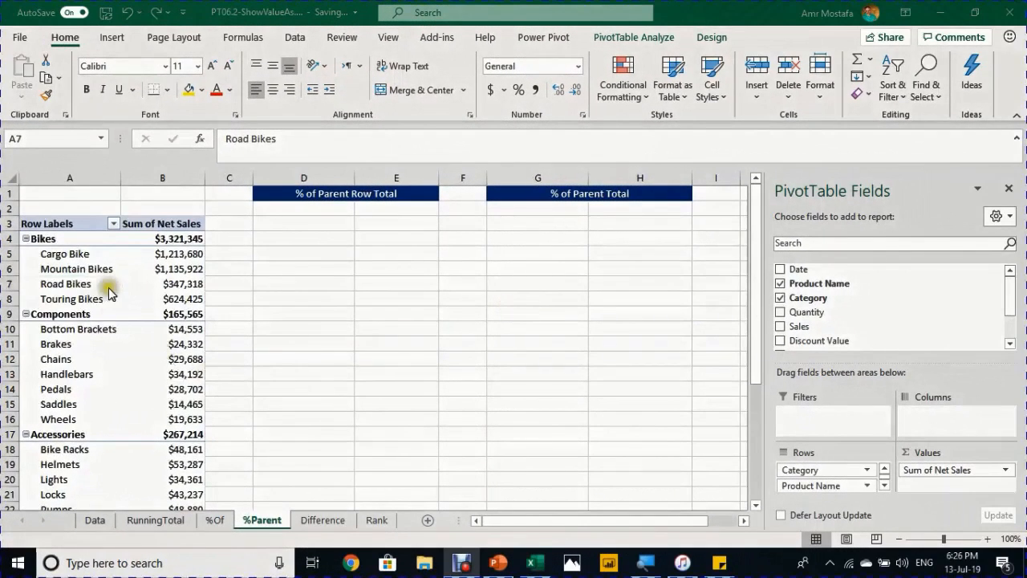
- Inspect the Bikes category total and its product sales in the %Parent pivot
click(109, 288)
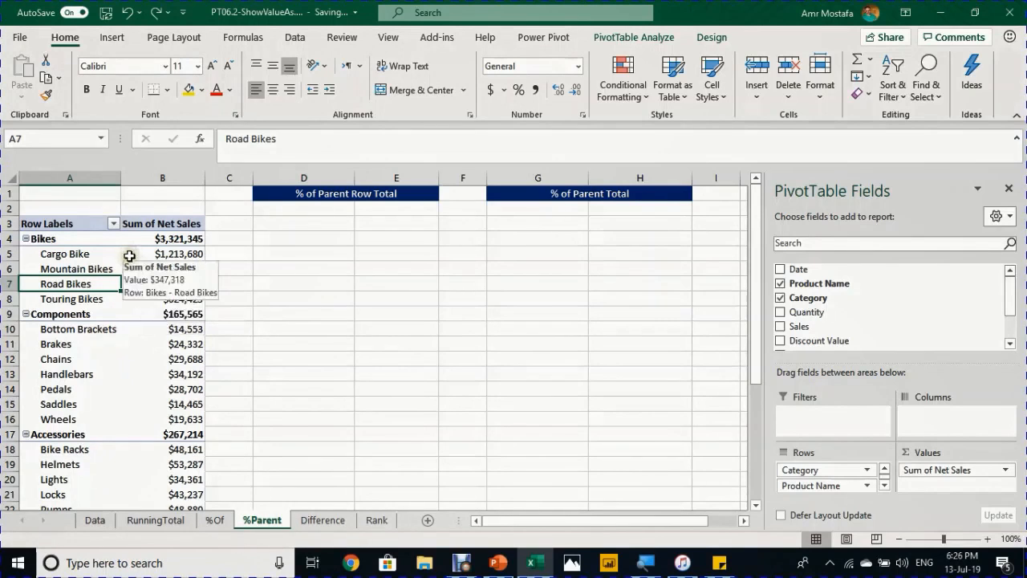
click(80, 240)
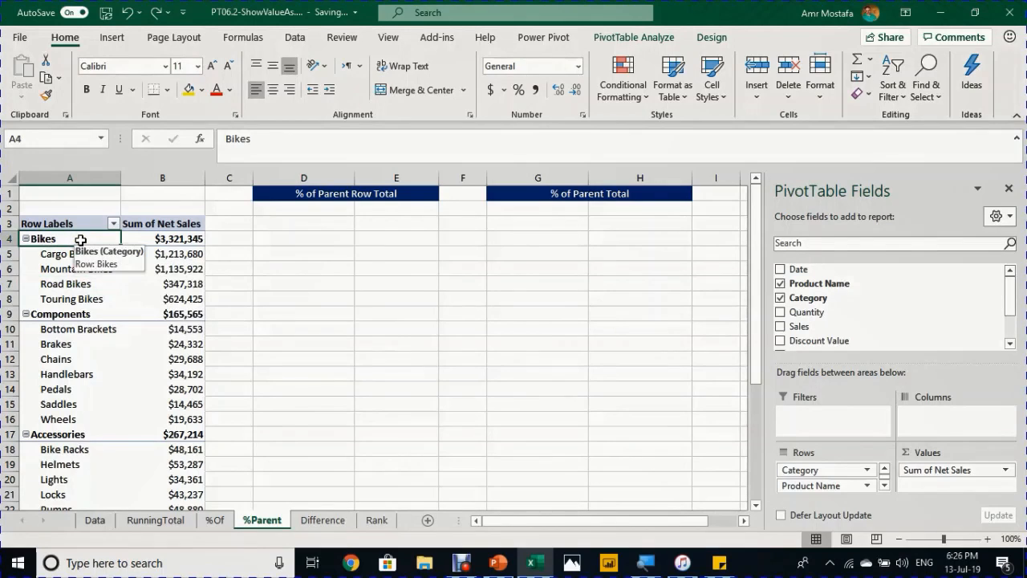
drag(80, 254, 83, 302)
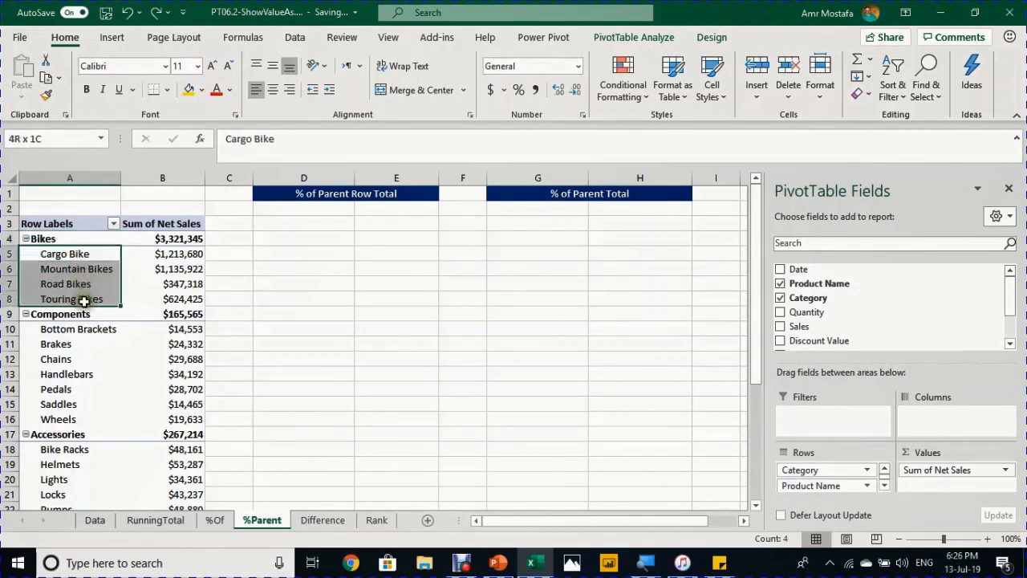
click(160, 239)
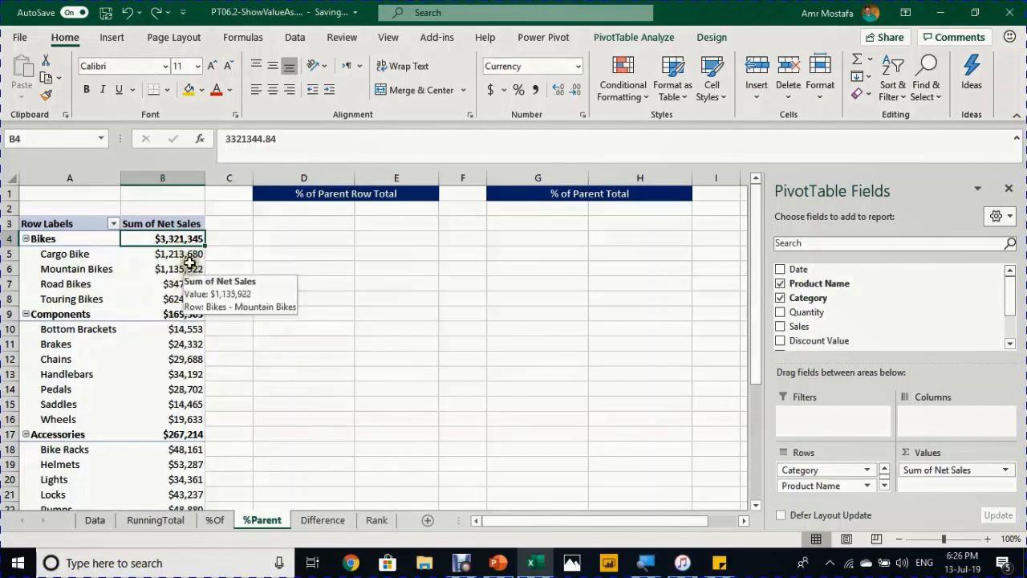
drag(184, 253, 183, 298)
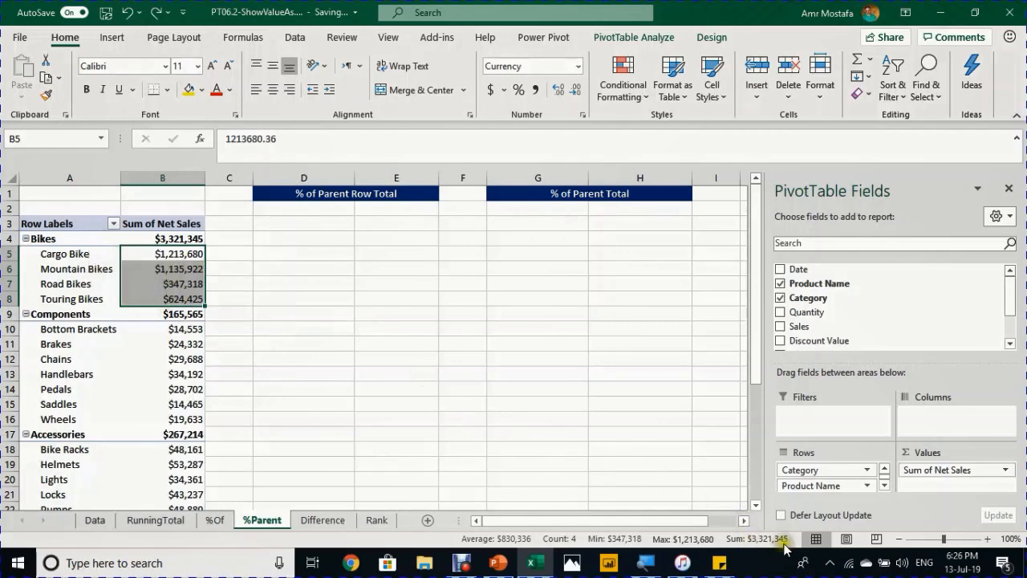
click(174, 239)
click(164, 268)
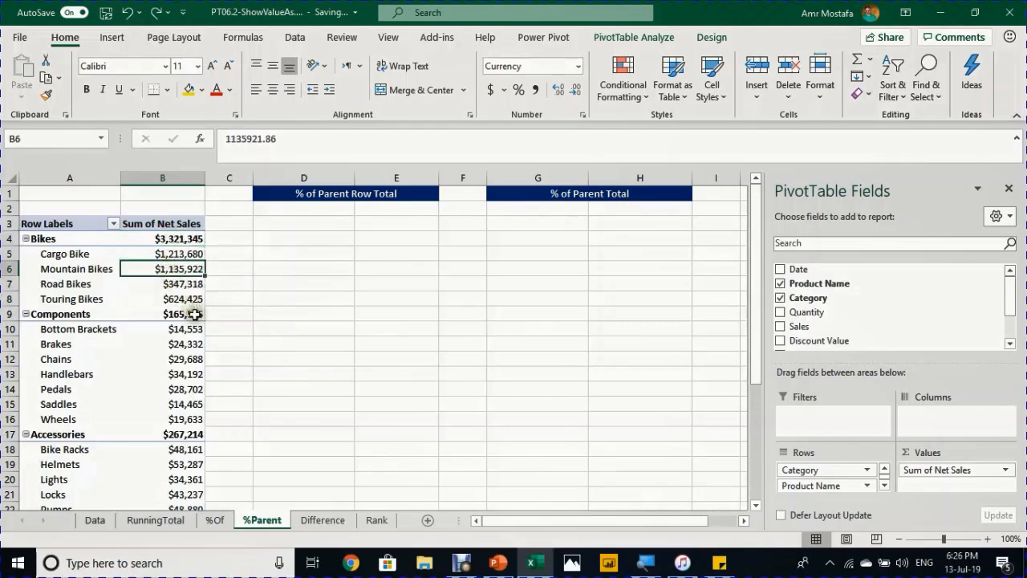
mouse_move(195, 313)
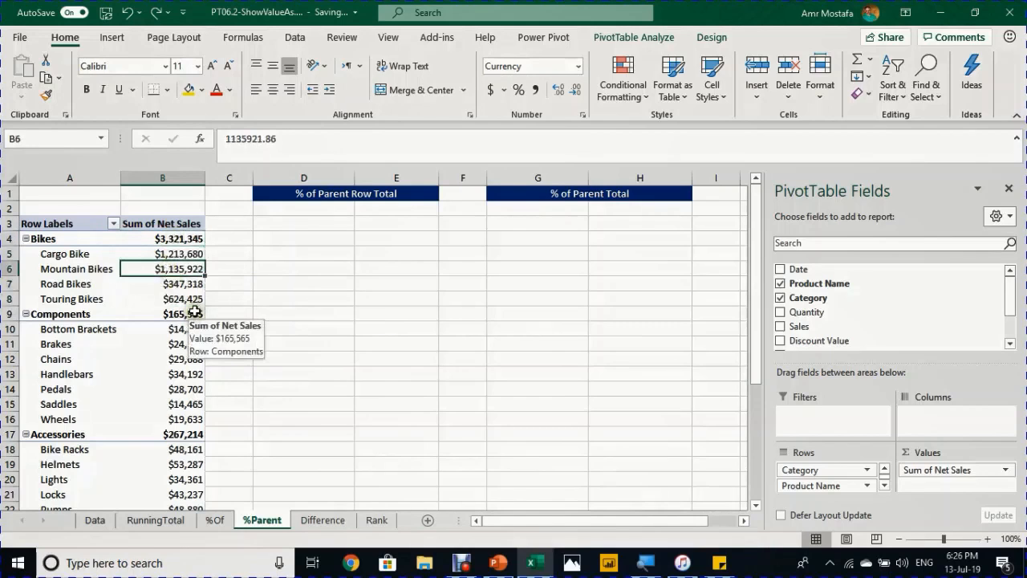
- Select and copy the entire pivot table, with D3 as the paste destination
key(ctrl+a)
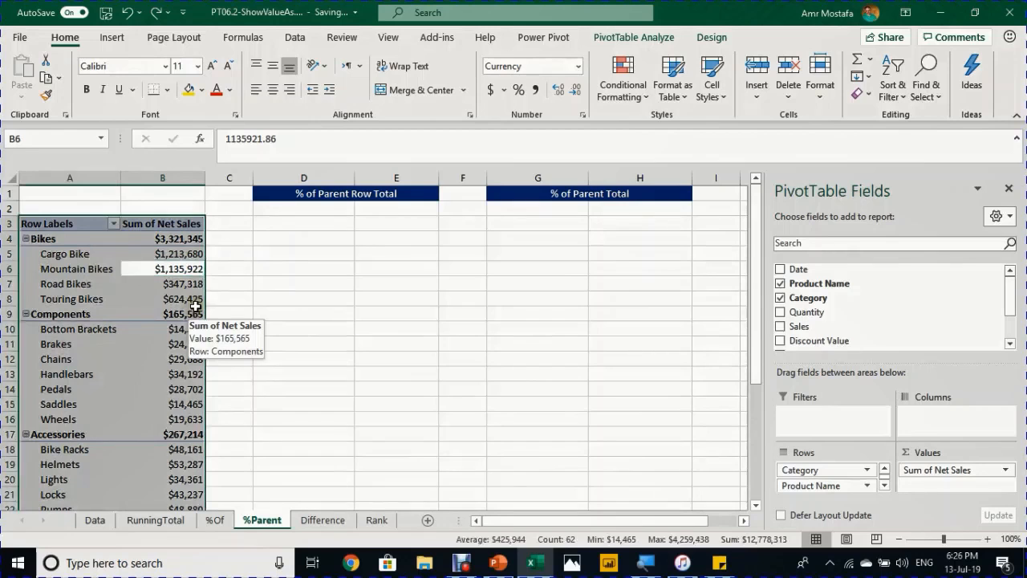
key(ctrl+c)
click(299, 225)
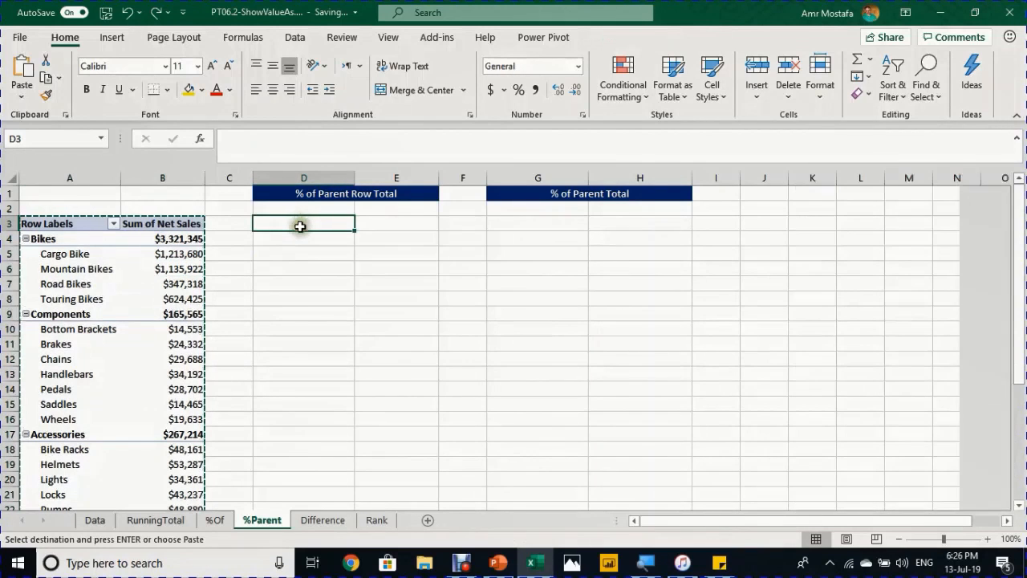
- Paste the pivot at D3 and show its Net Sales as % of Parent Row Total
key(ctrl+v)
click(409, 270)
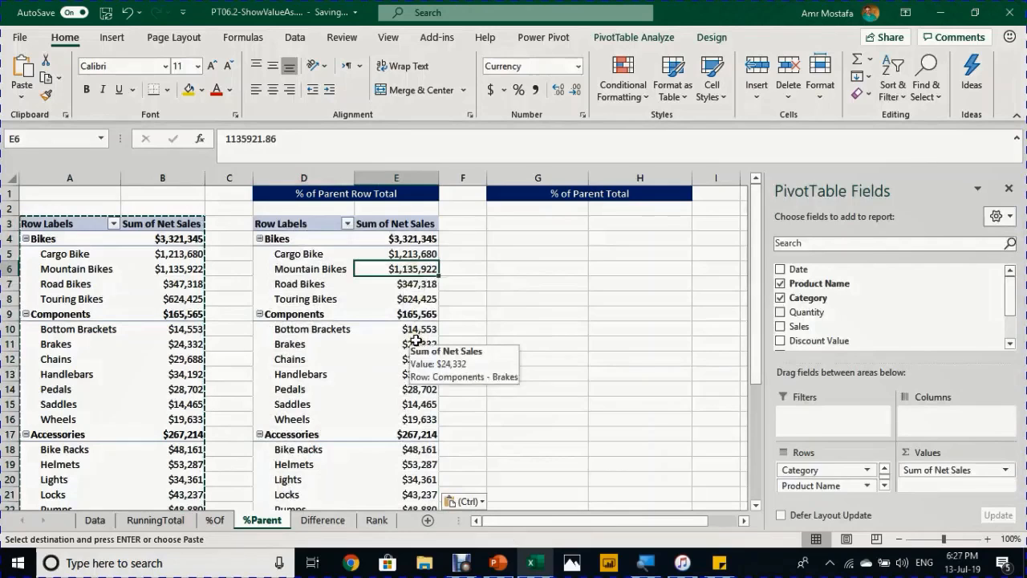
right_click(414, 270)
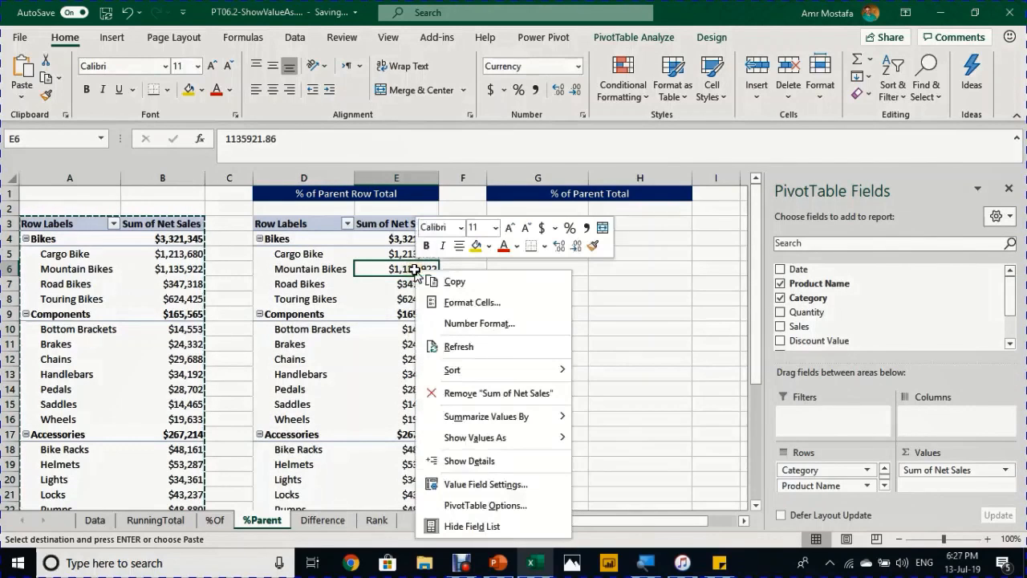
mouse_move(486, 442)
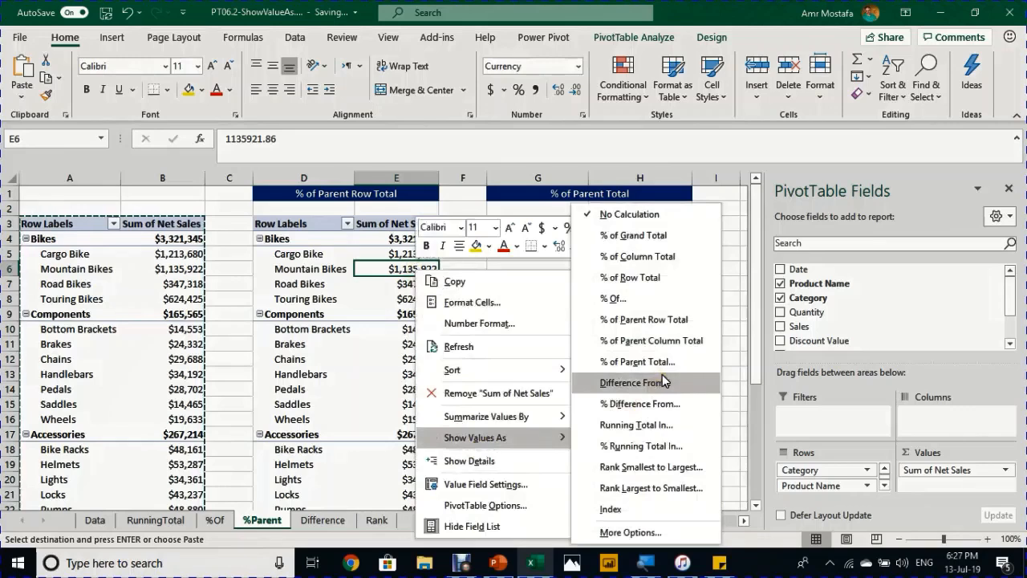
click(684, 321)
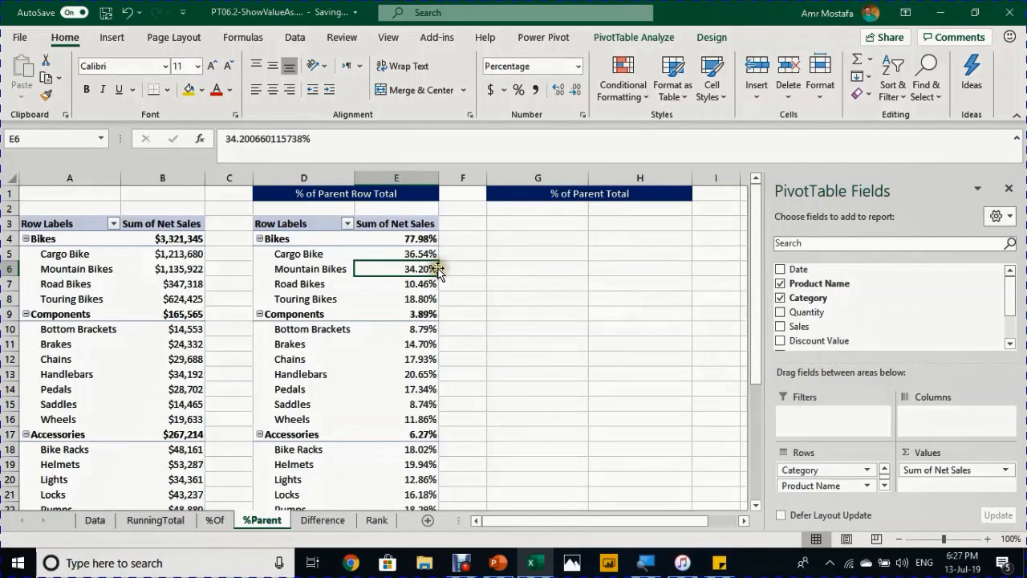
- Select the four Bikes product percentages and confirm they total 100.00%
click(402, 240)
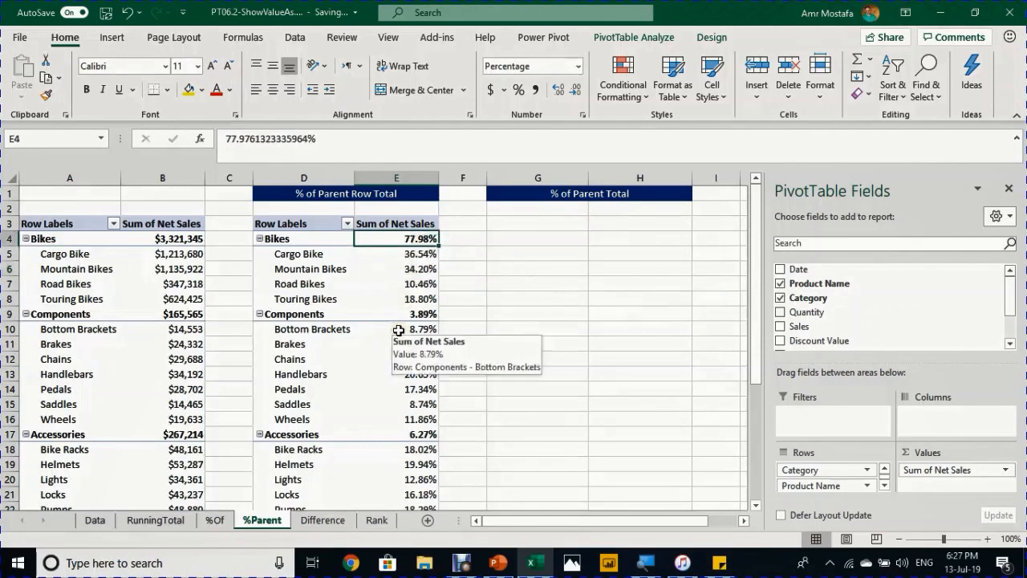
scroll(407, 346, down, 3)
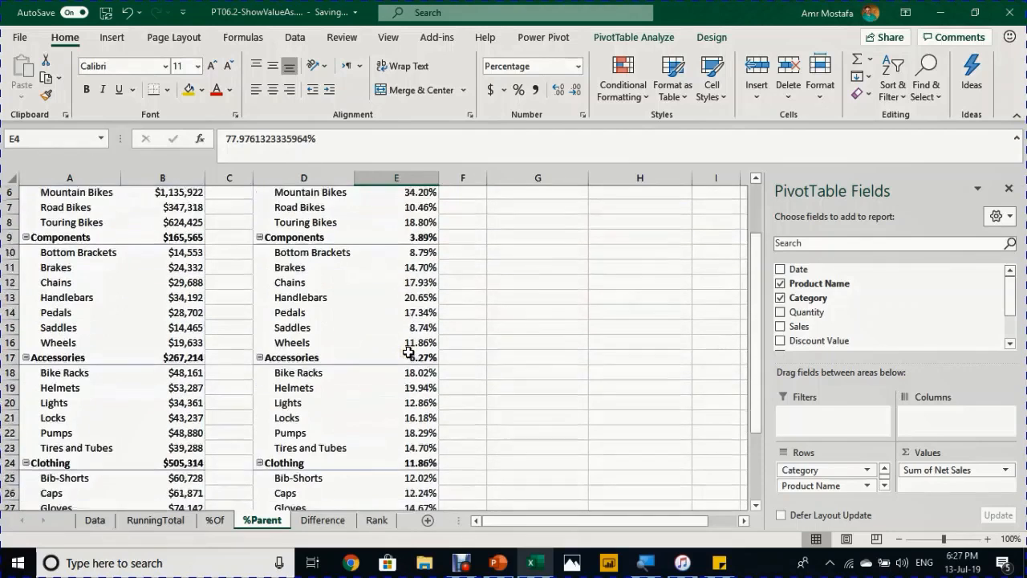
scroll(408, 350, down, 1)
scroll(407, 351, up, 4)
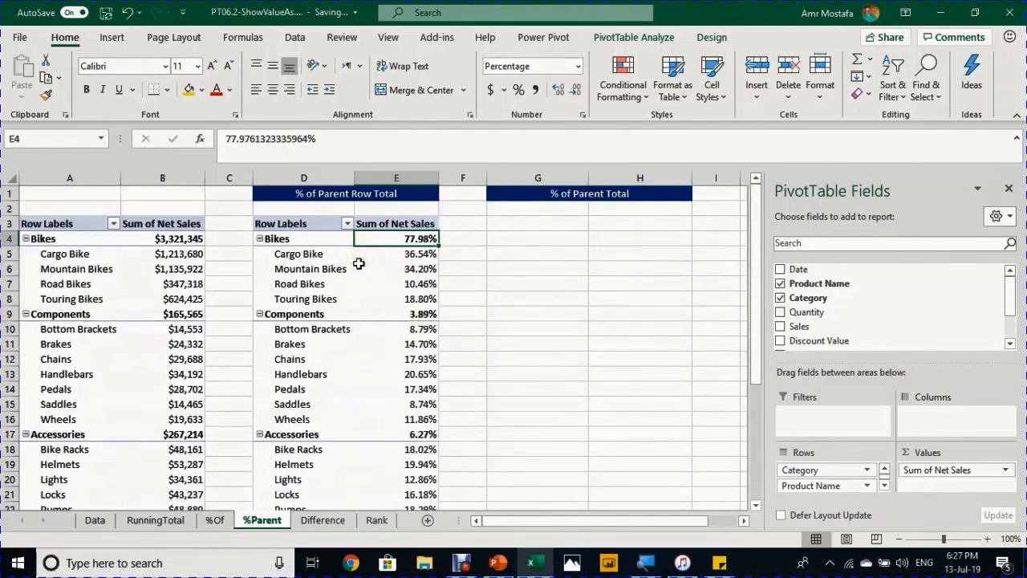
click(403, 256)
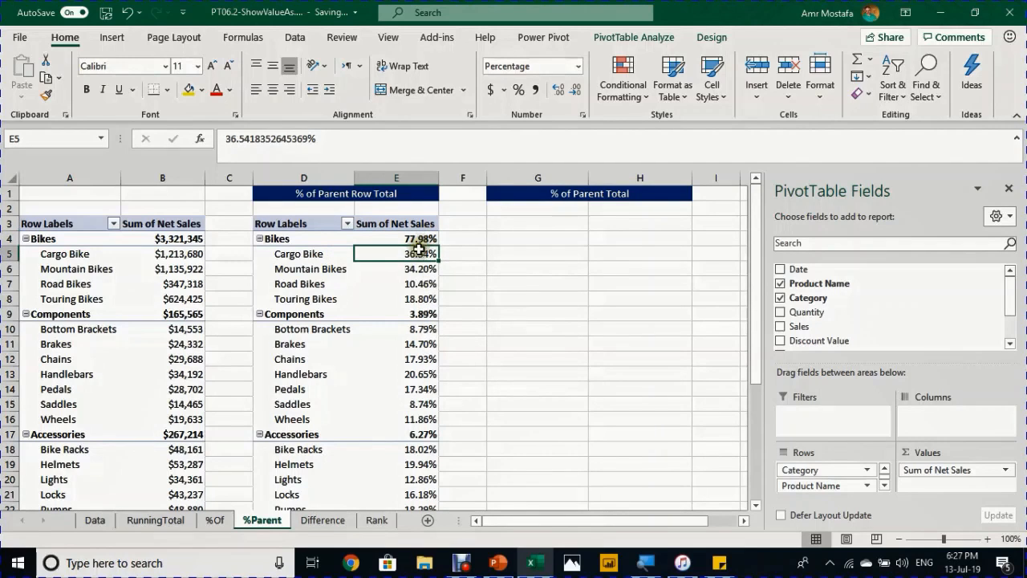
drag(413, 253, 416, 295)
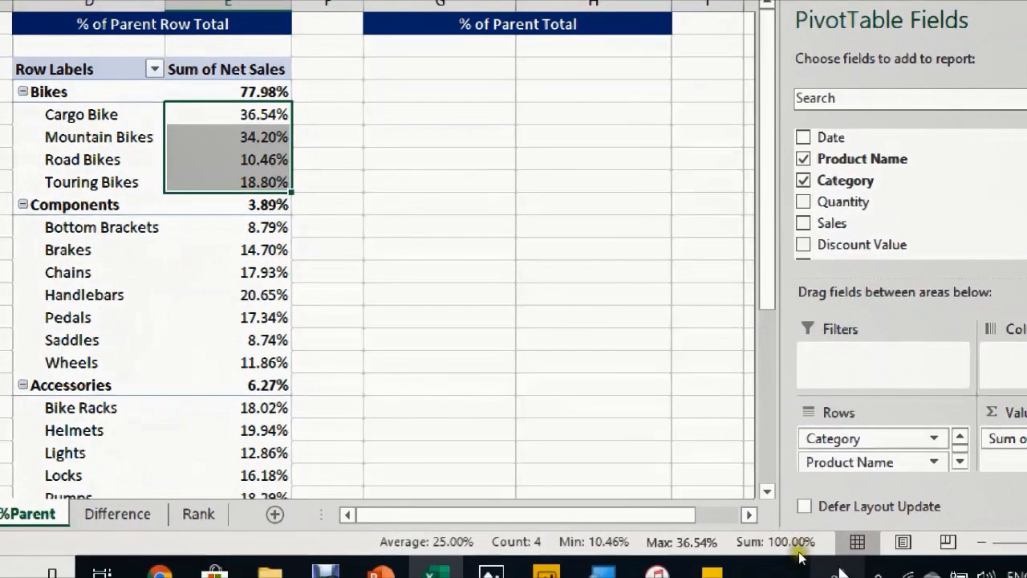
click(271, 127)
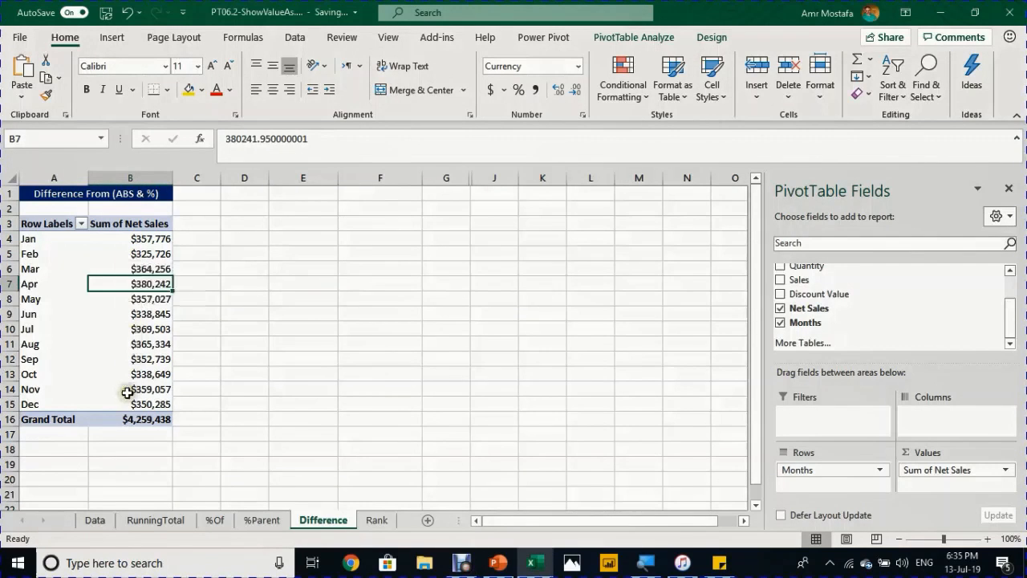
- Drag Net Sales into Values again to add a Sum of Net Sales2 column
mouse_move(128, 392)
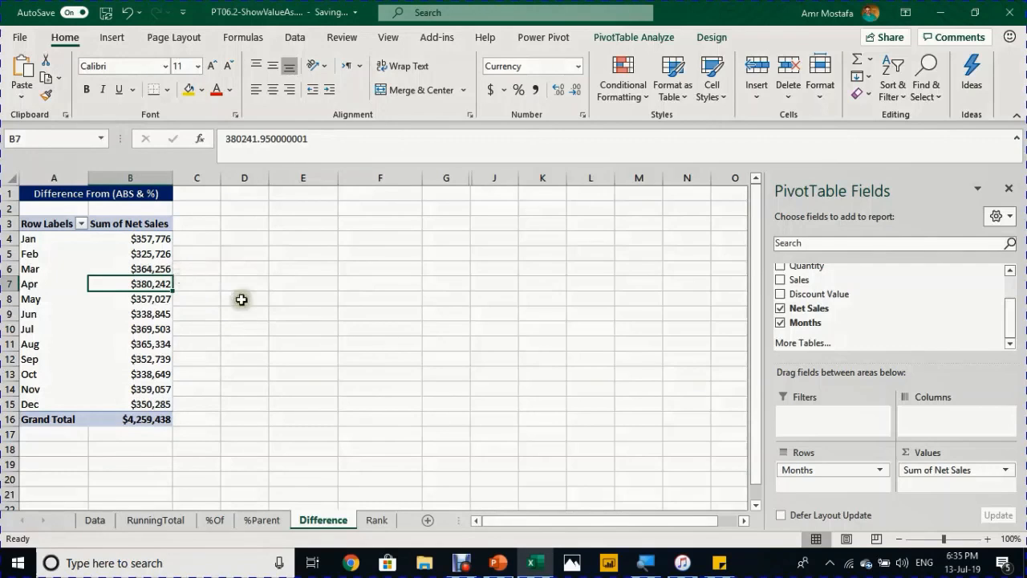
drag(814, 308, 935, 489)
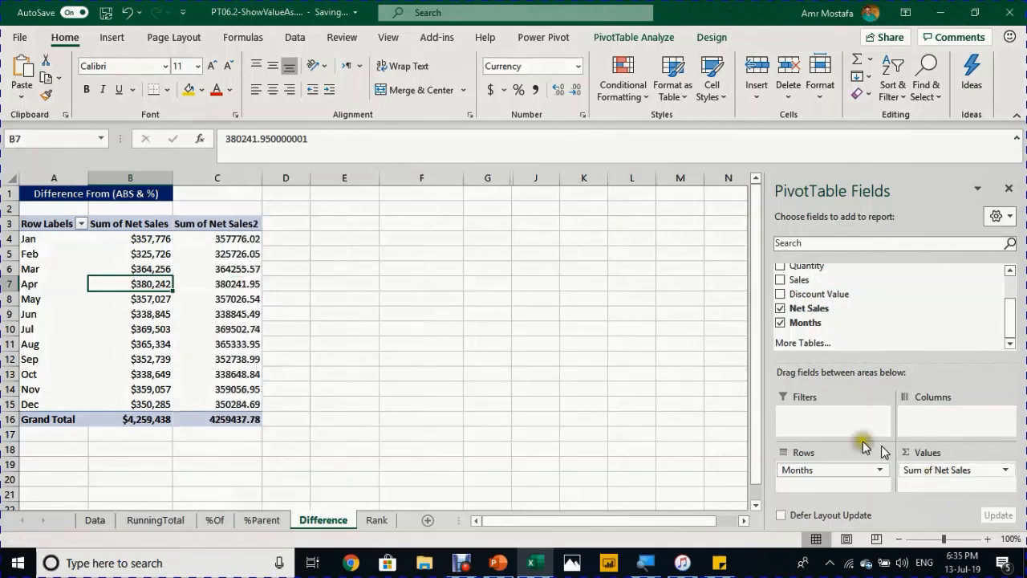
click(230, 256)
right_click(232, 255)
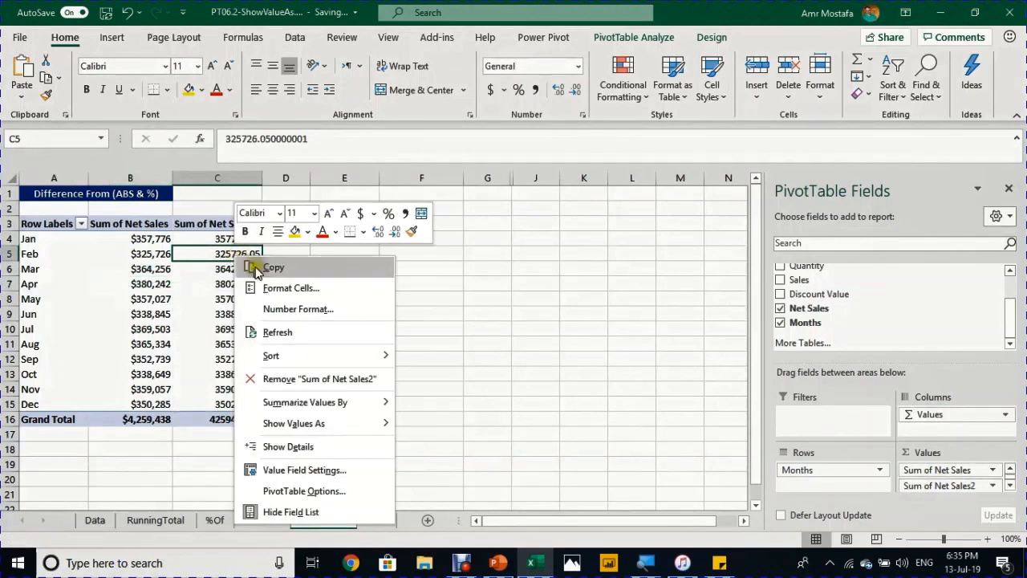
- Format Sum of Net Sales2 as Currency and show it as Difference From Jan by Months
click(270, 305)
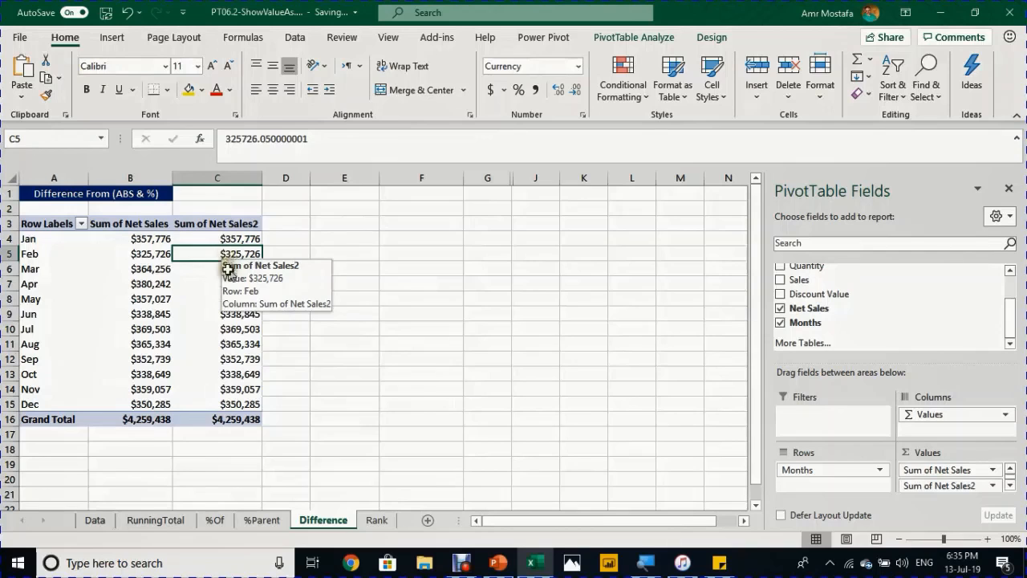
right_click(229, 255)
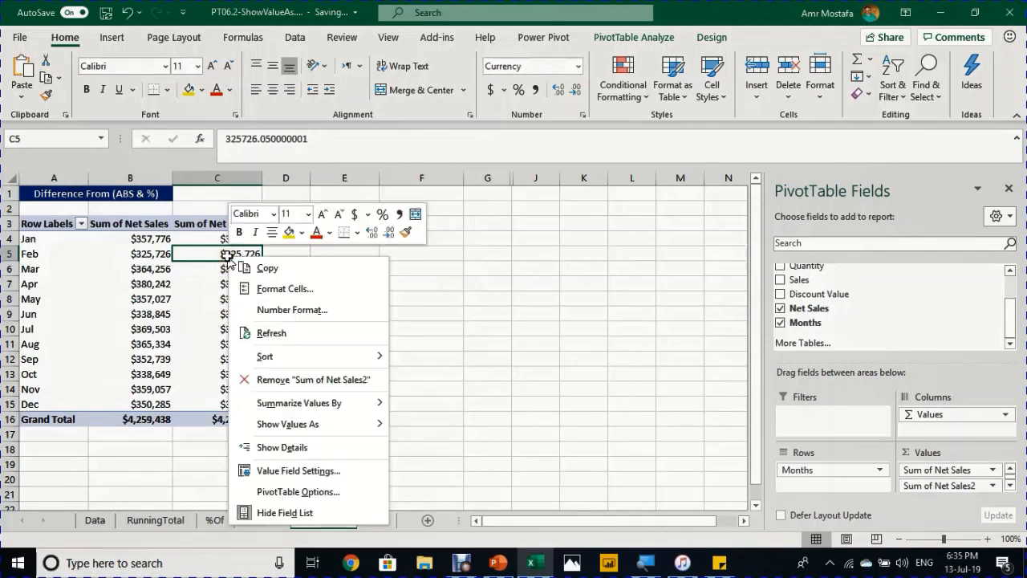
mouse_move(302, 430)
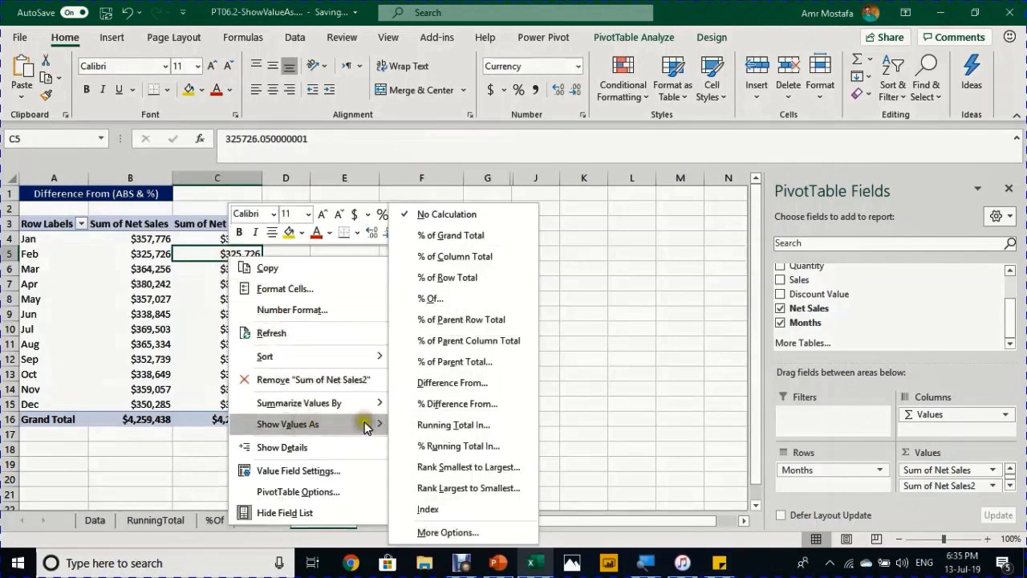
click(459, 384)
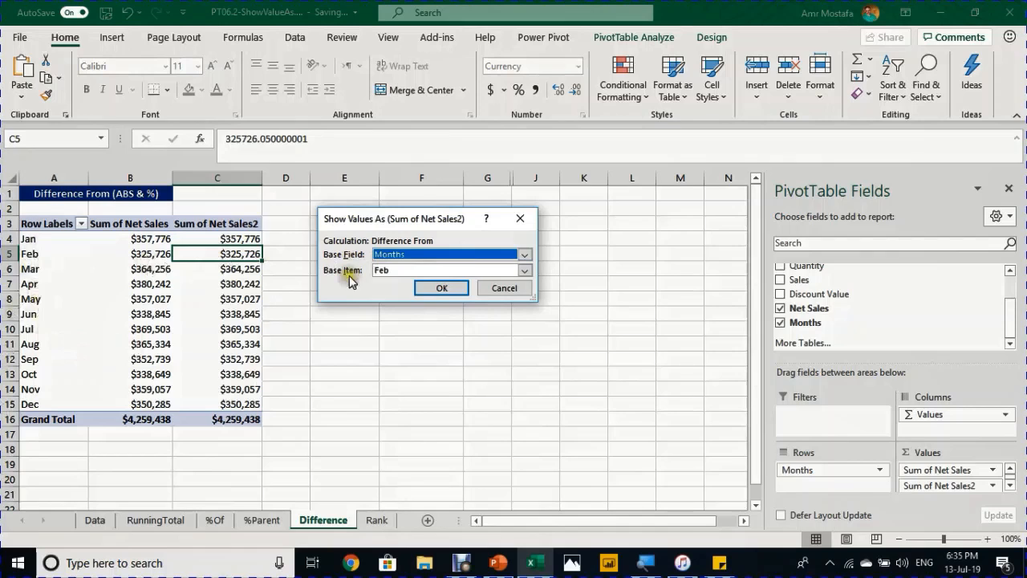
click(386, 255)
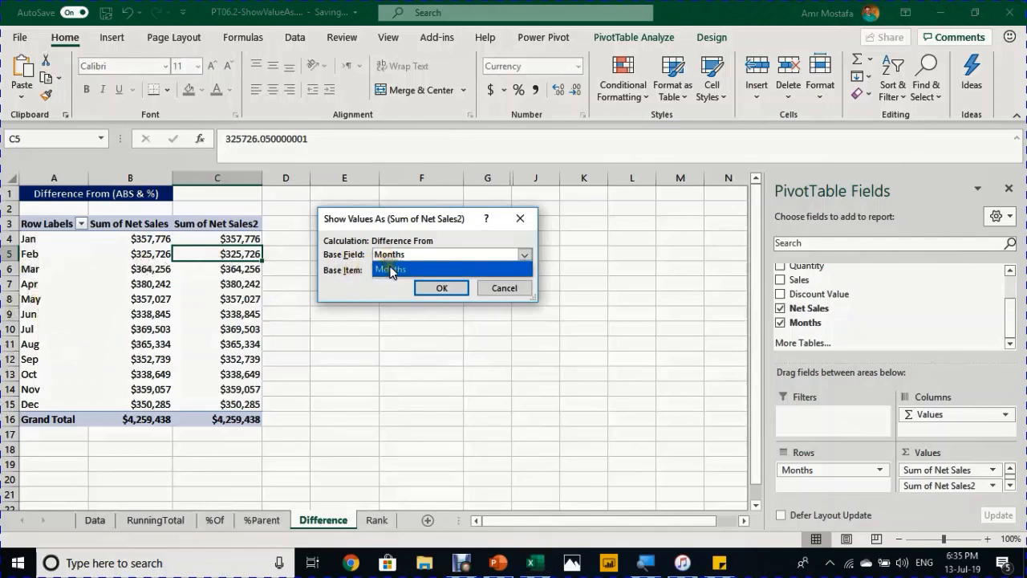
click(390, 270)
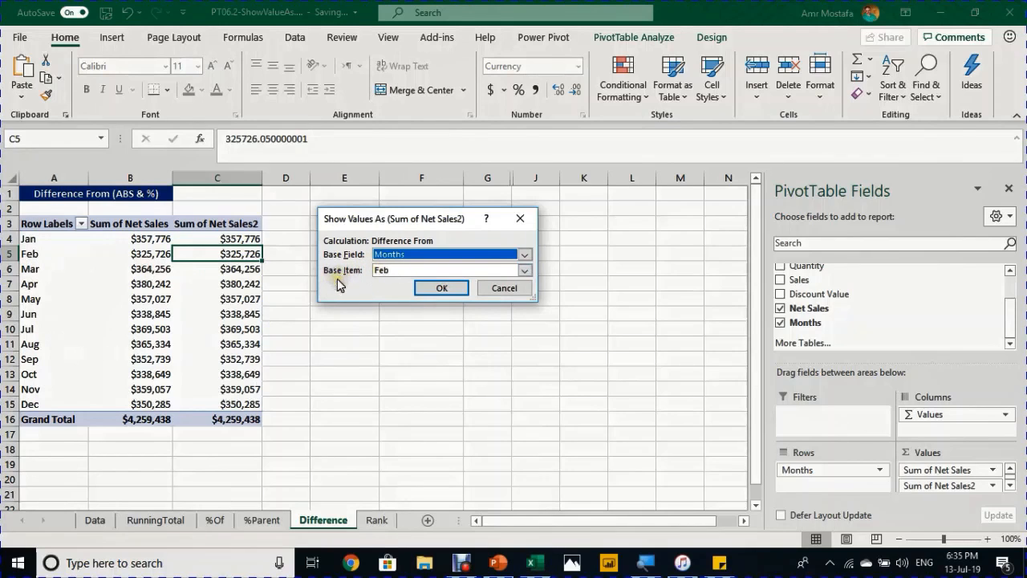
click(393, 271)
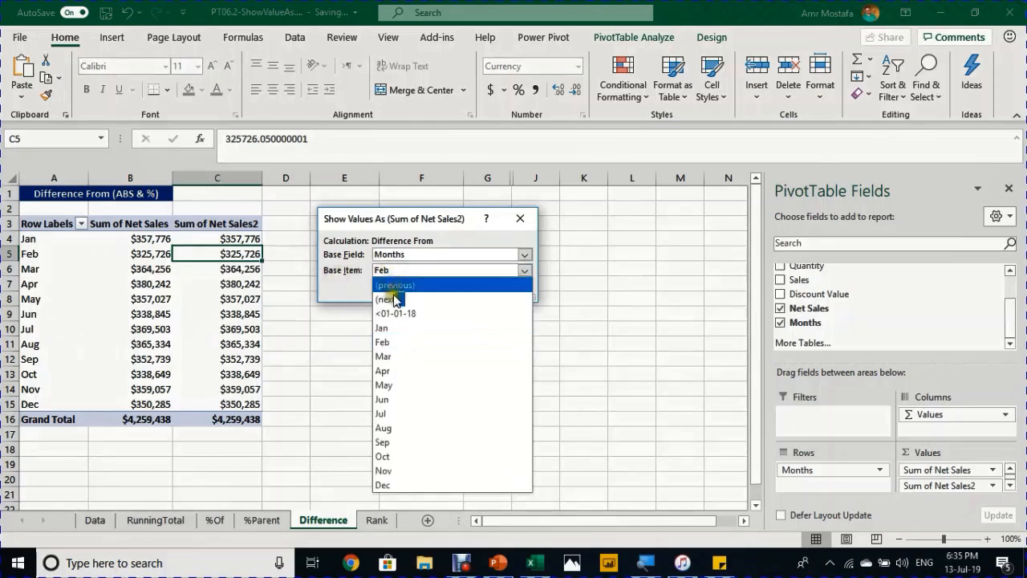
click(397, 326)
click(440, 288)
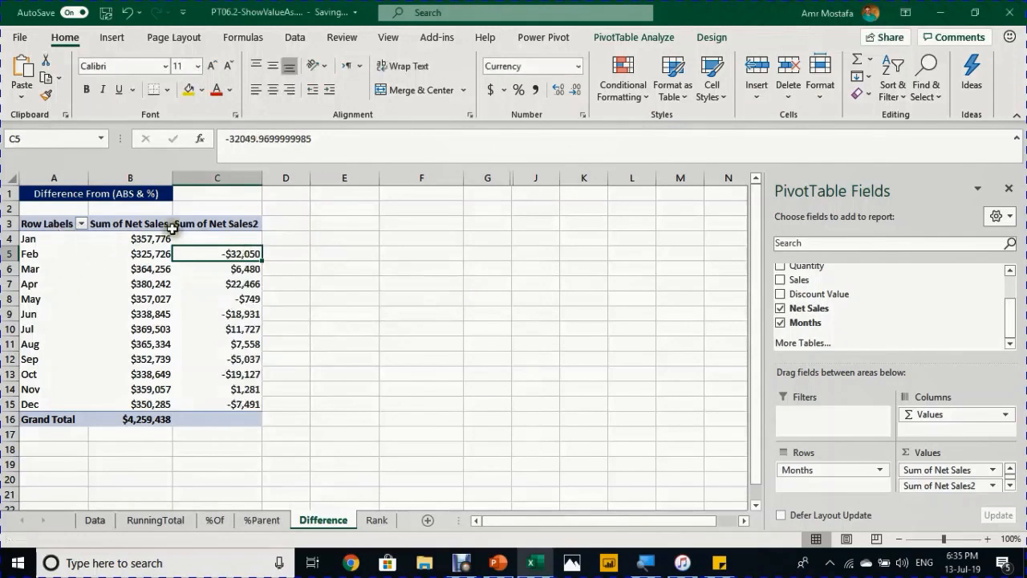
- Check the blank January cell and the February and March differences from January
click(213, 234)
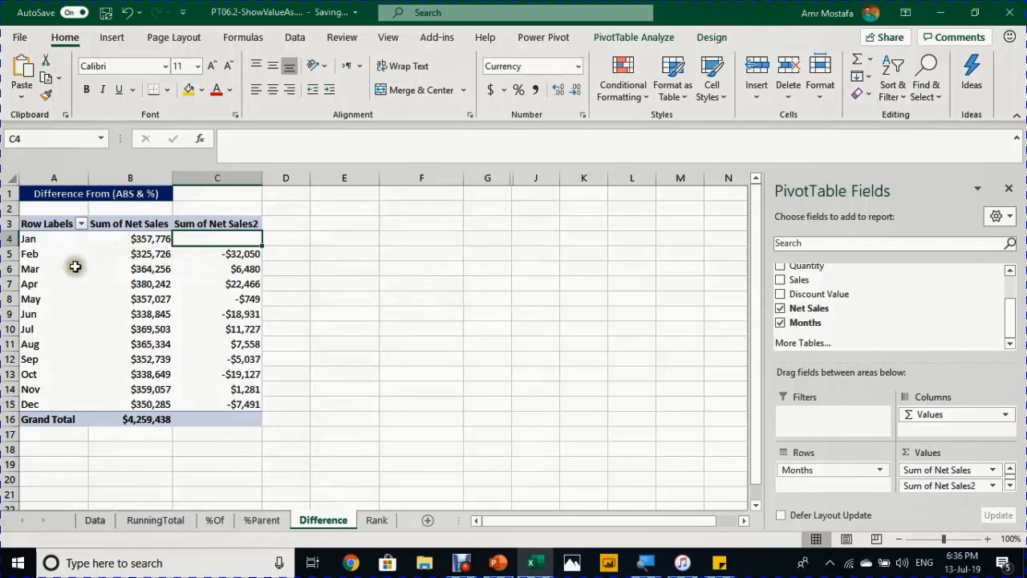
click(231, 255)
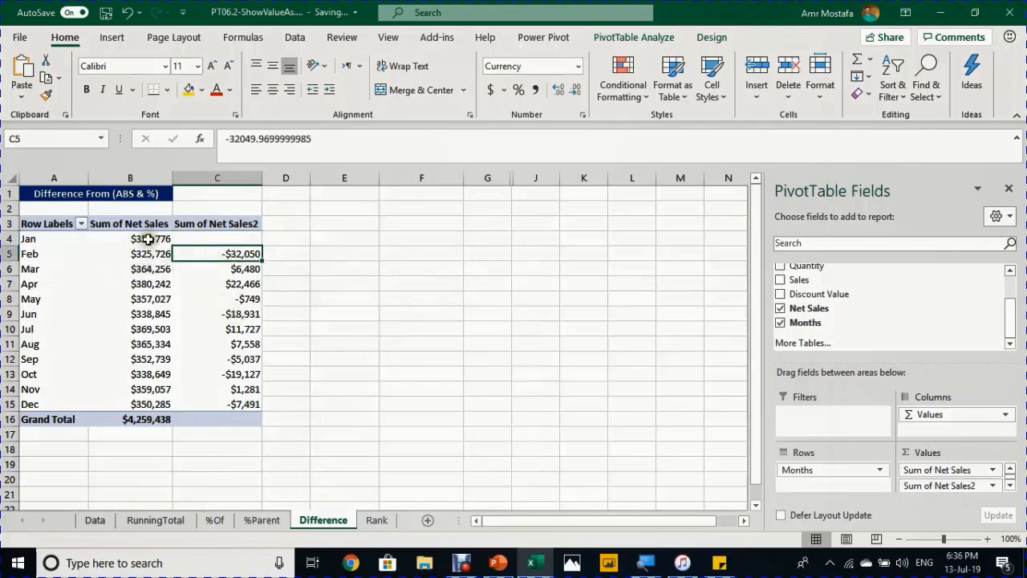
click(241, 268)
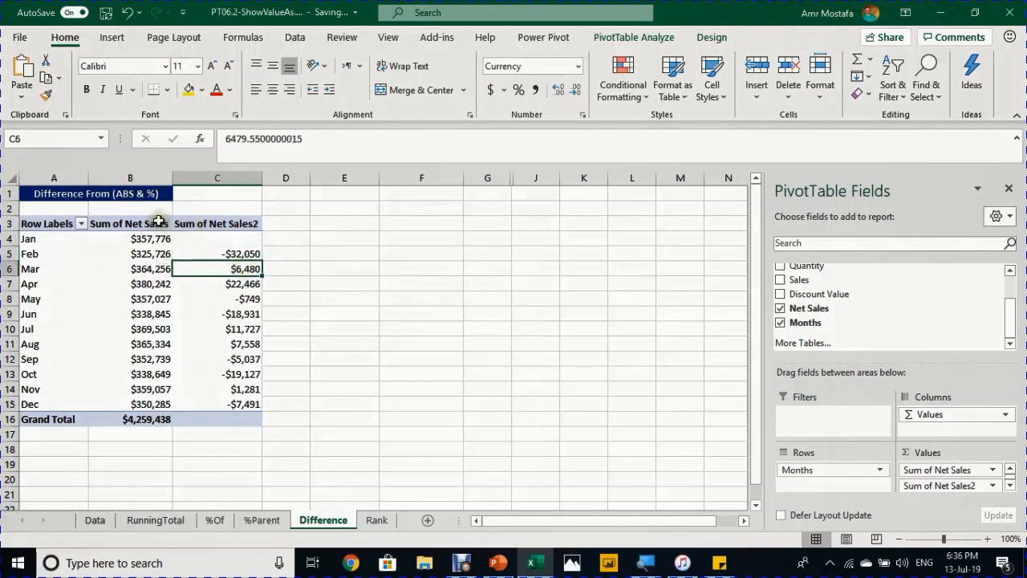
- Add a third Net Sales column and show it as Difference From the (previous) month
mouse_move(237, 307)
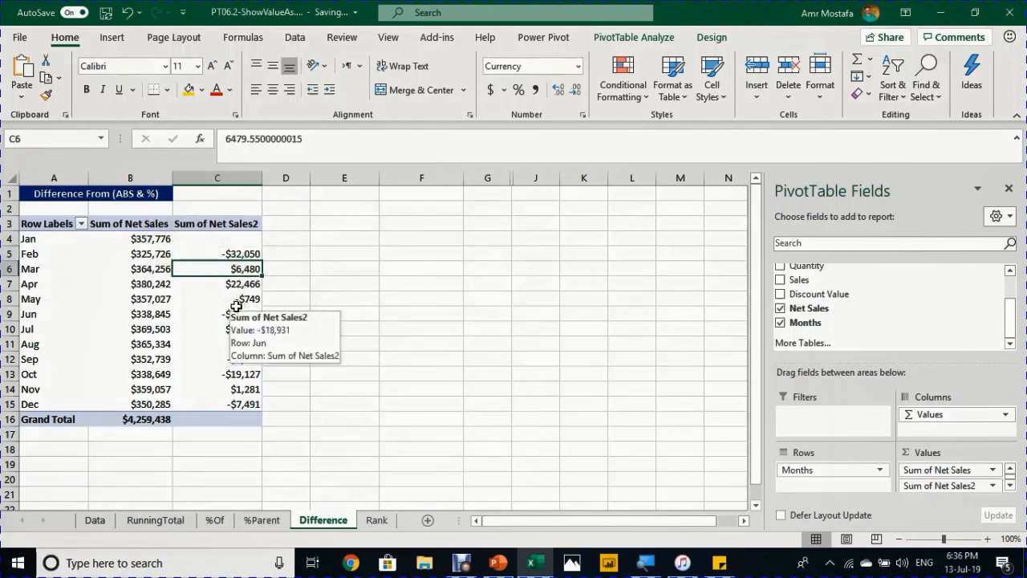
drag(809, 308, 963, 485)
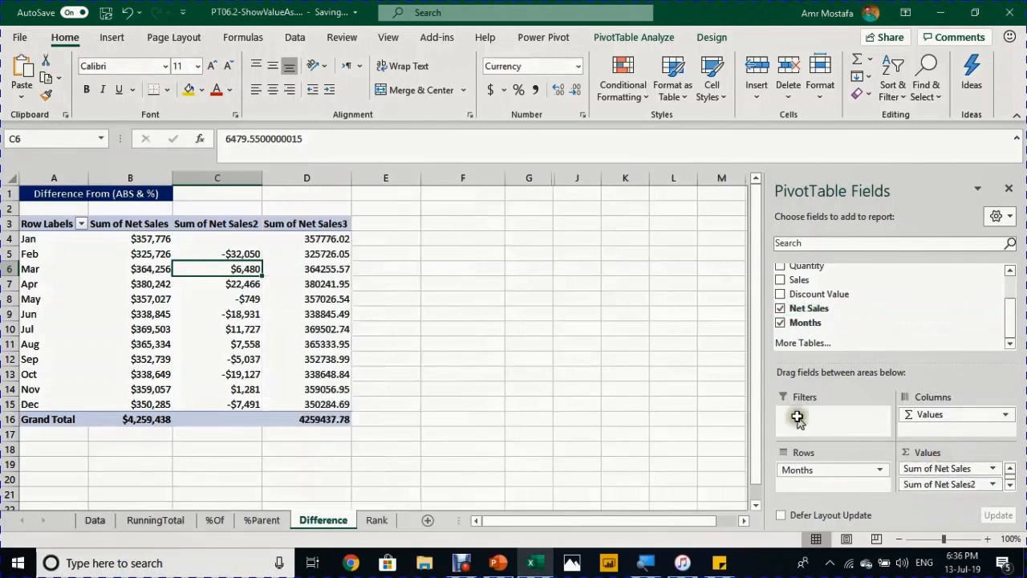
click(329, 253)
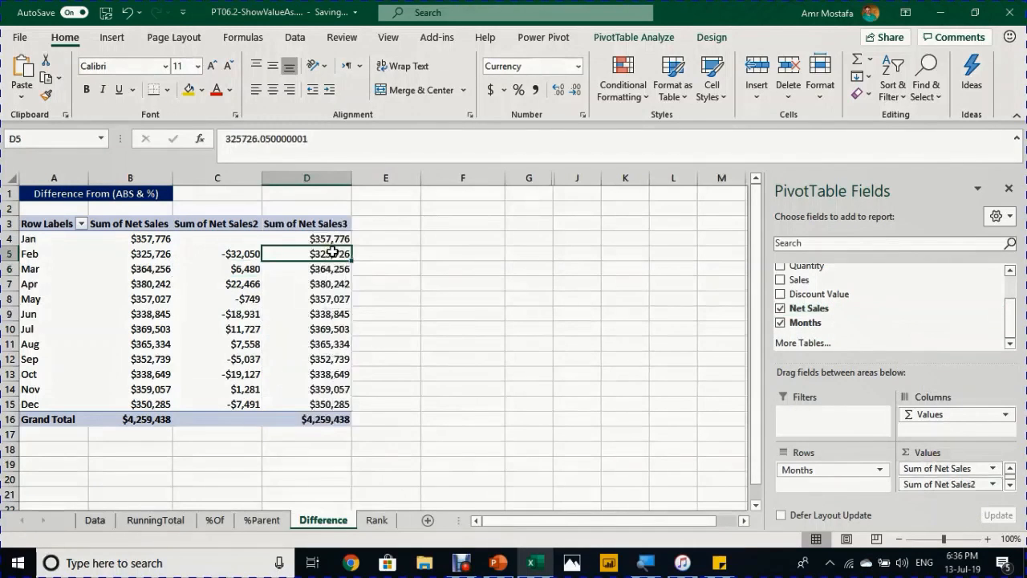
right_click(332, 254)
mouse_move(401, 426)
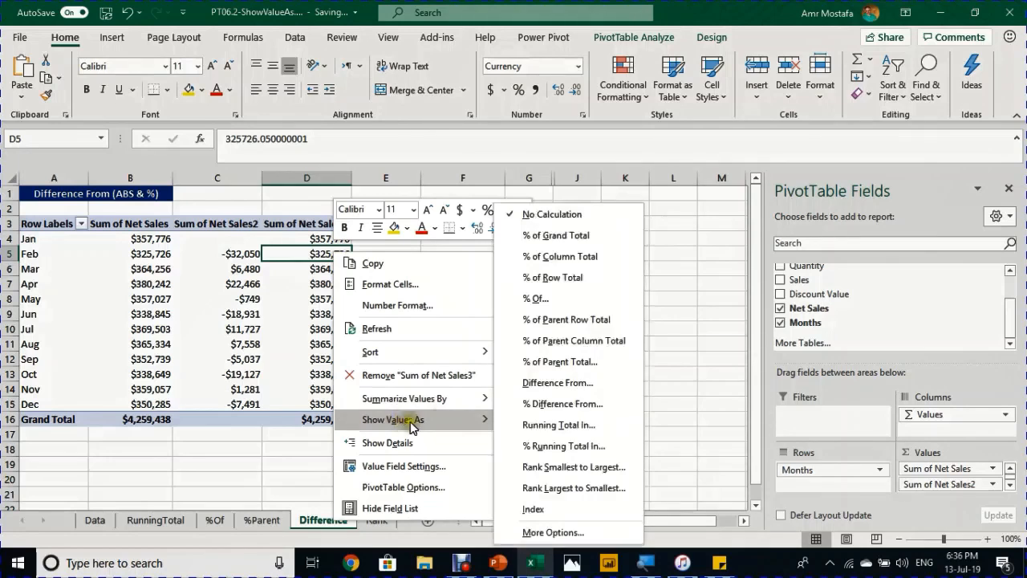
click(545, 396)
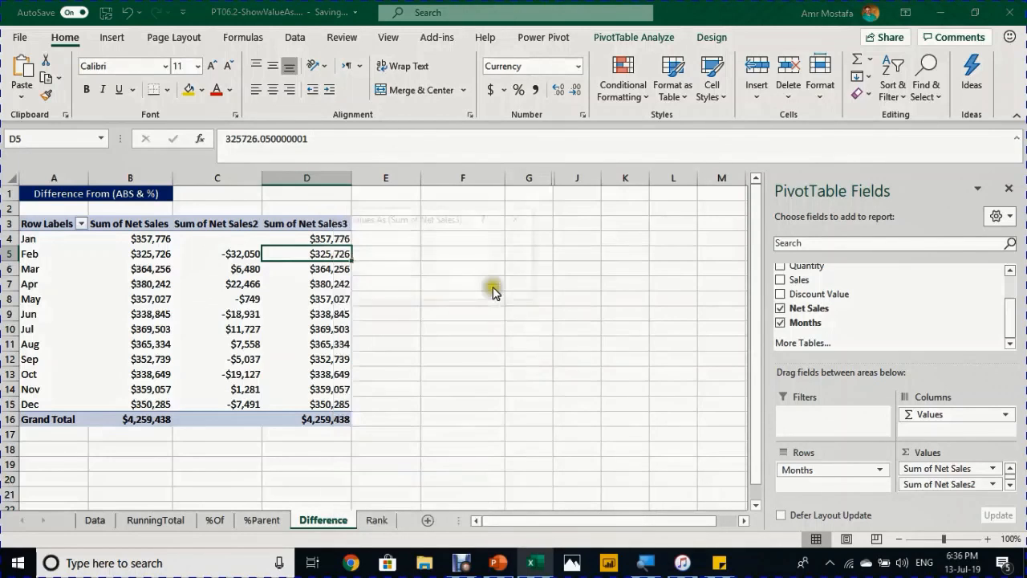
click(471, 269)
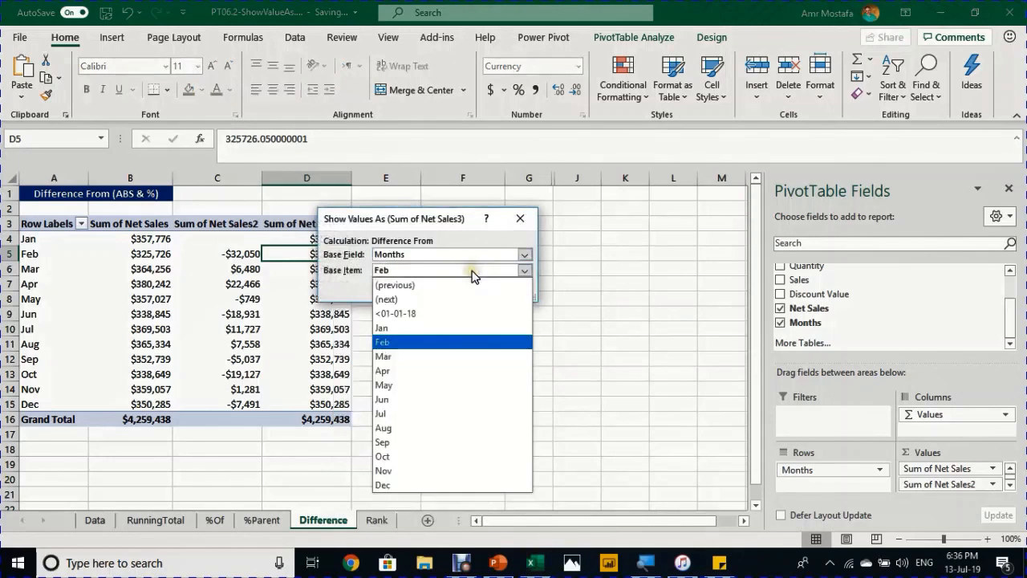
click(468, 284)
click(467, 288)
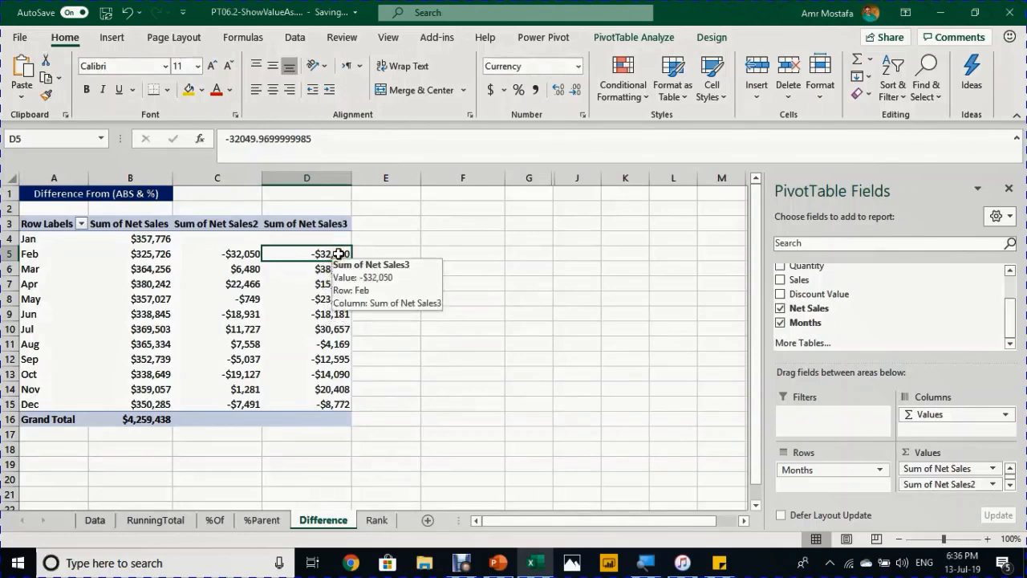
- Check the March and February previous-month difference values
click(328, 268)
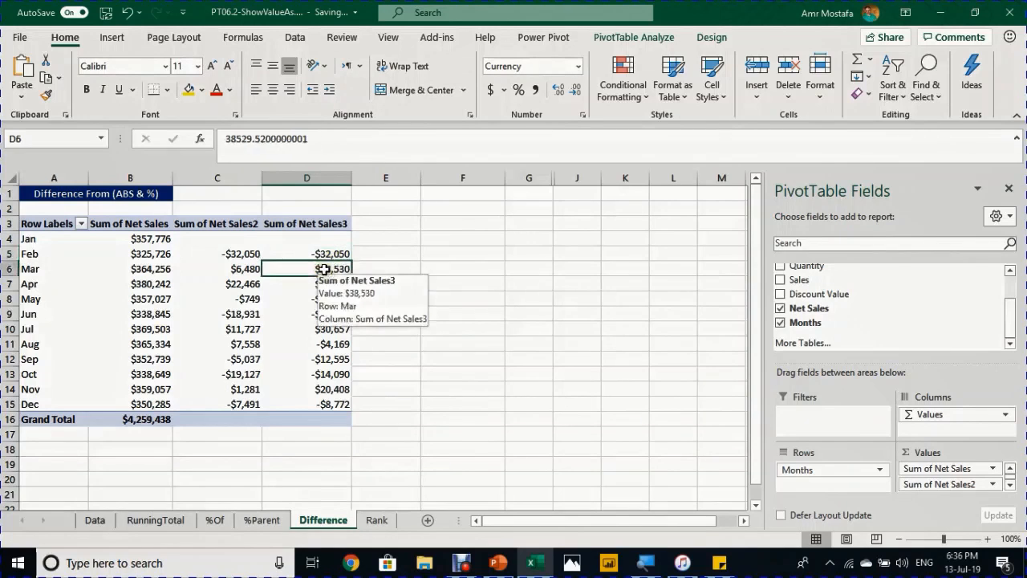
click(332, 255)
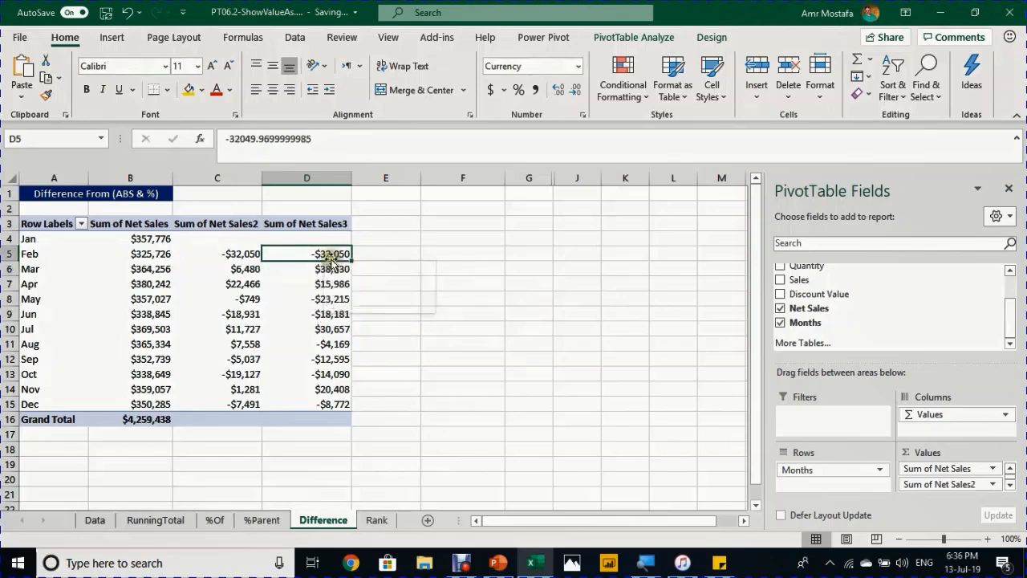
click(243, 224)
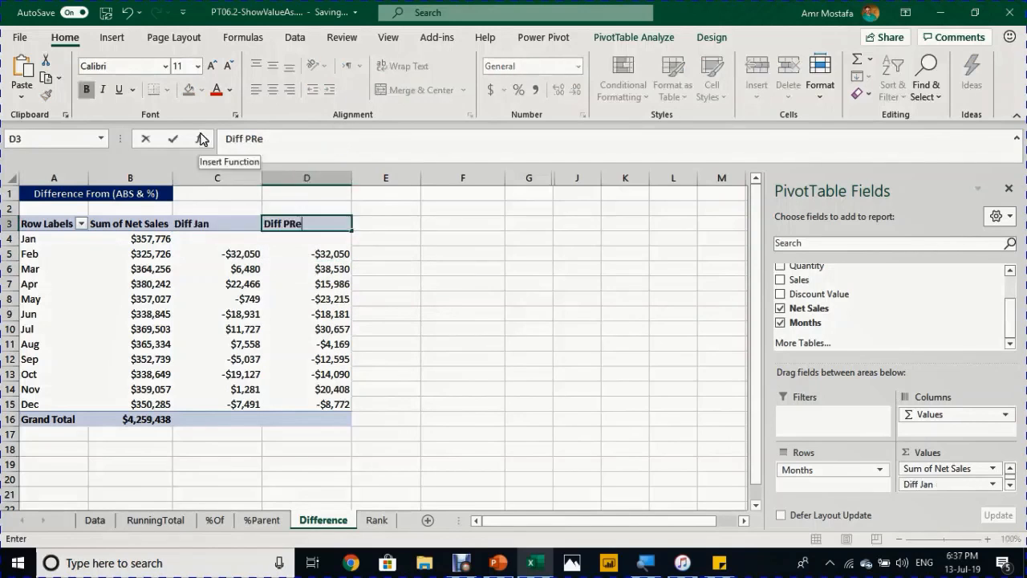
- Rename the columns Diff Jan and Diff Pre, and show Diff Jan as % Difference From Jan
click(215, 238)
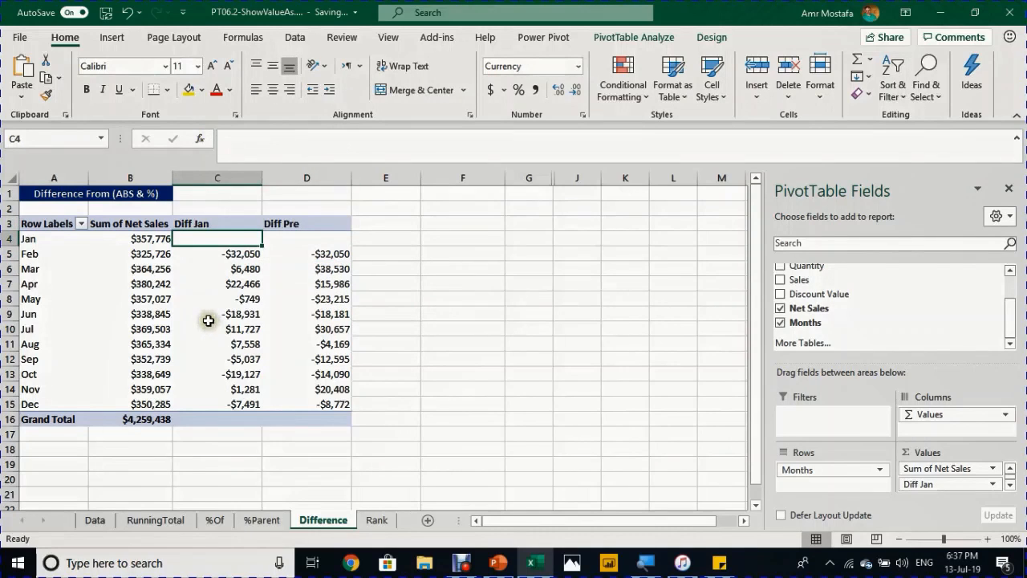
click(241, 273)
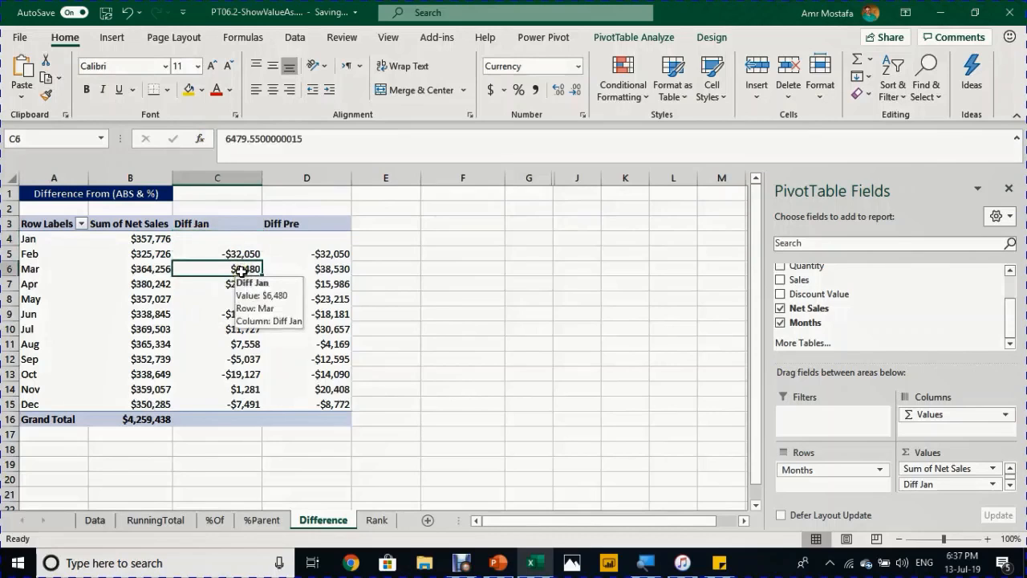
right_click(241, 273)
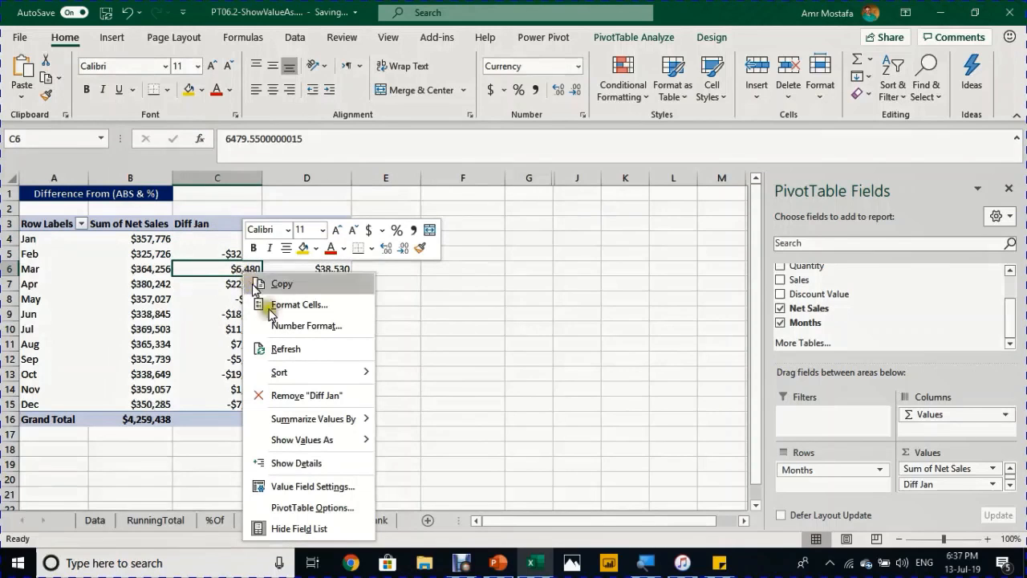
mouse_move(305, 441)
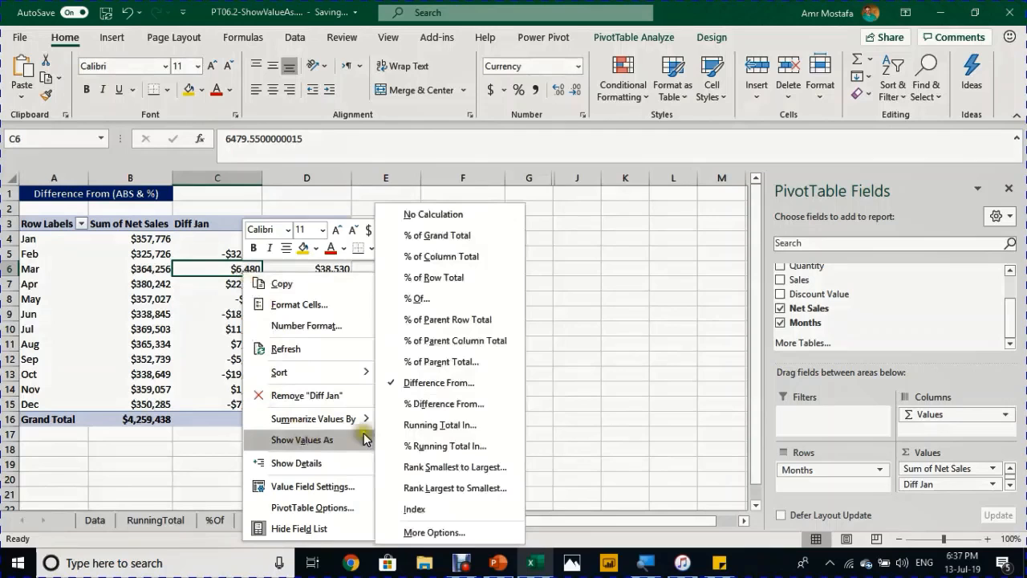
click(449, 404)
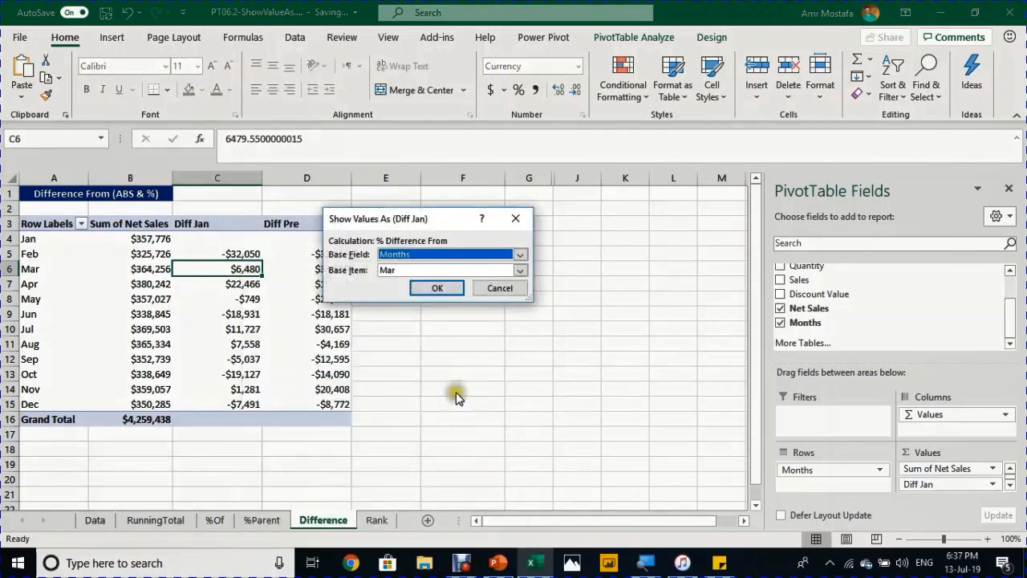
click(386, 270)
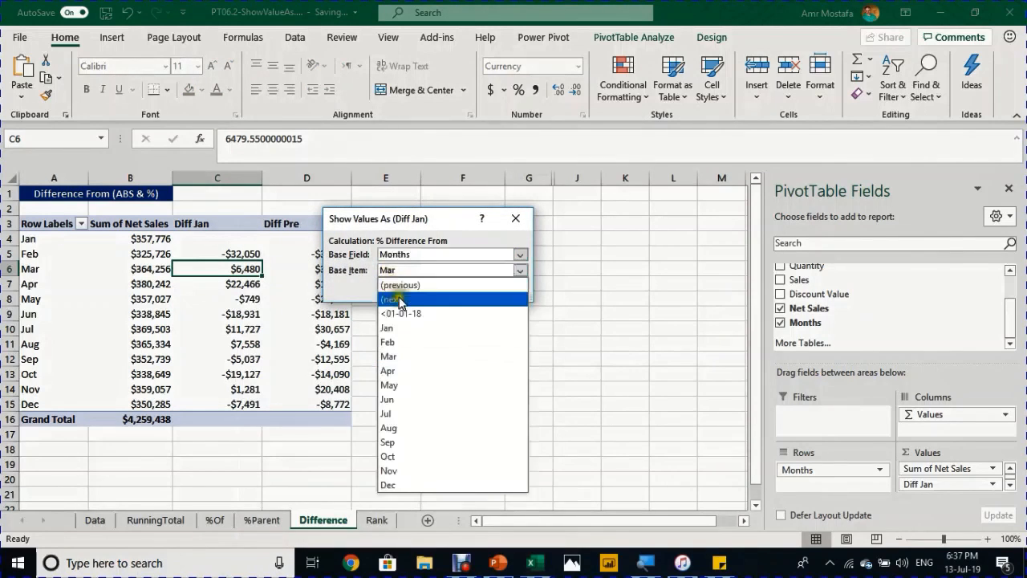
click(394, 327)
click(430, 287)
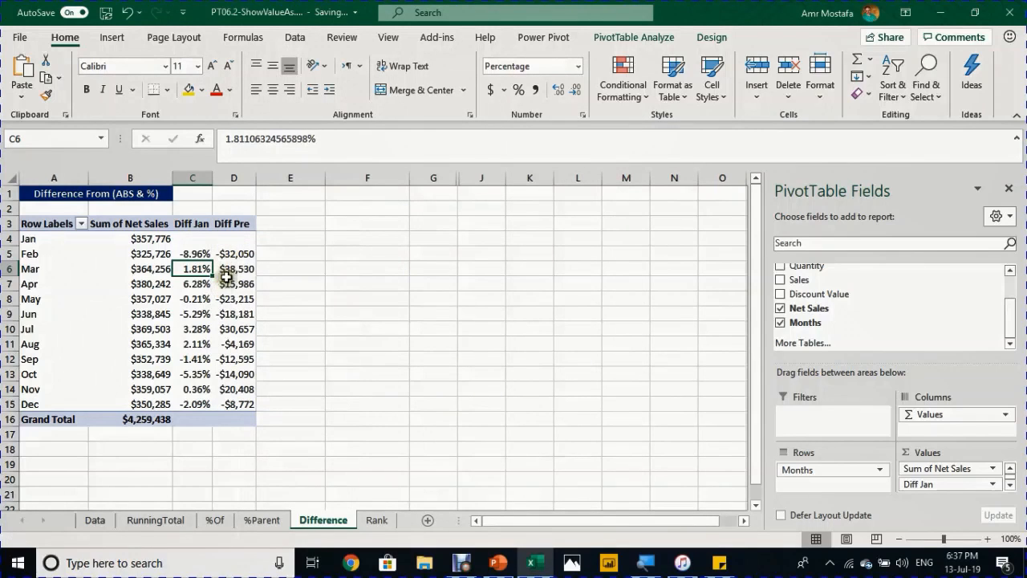
click(238, 255)
- Show Diff Pre as % Difference From the (previous) month
right_click(238, 255)
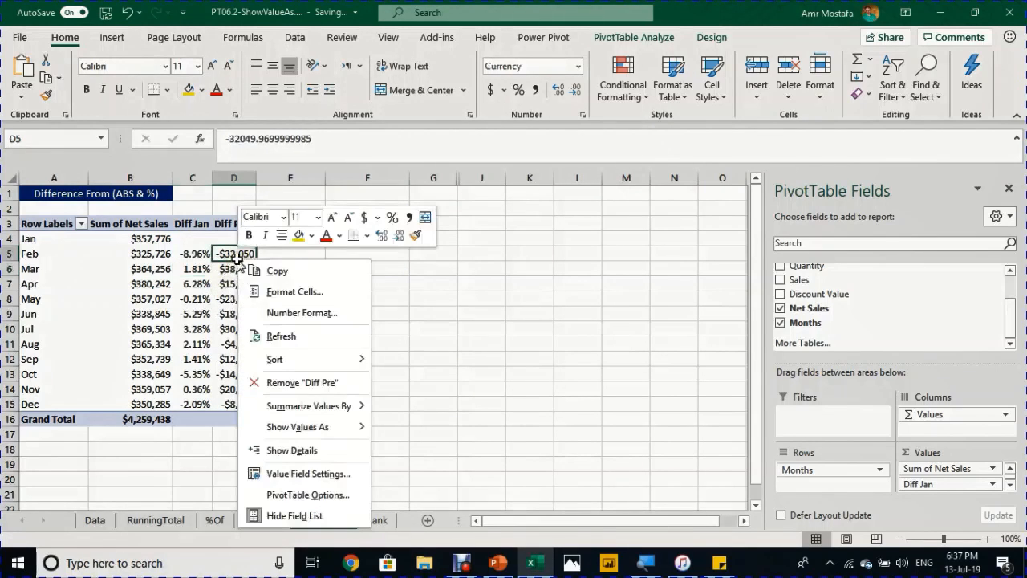
mouse_move(309, 432)
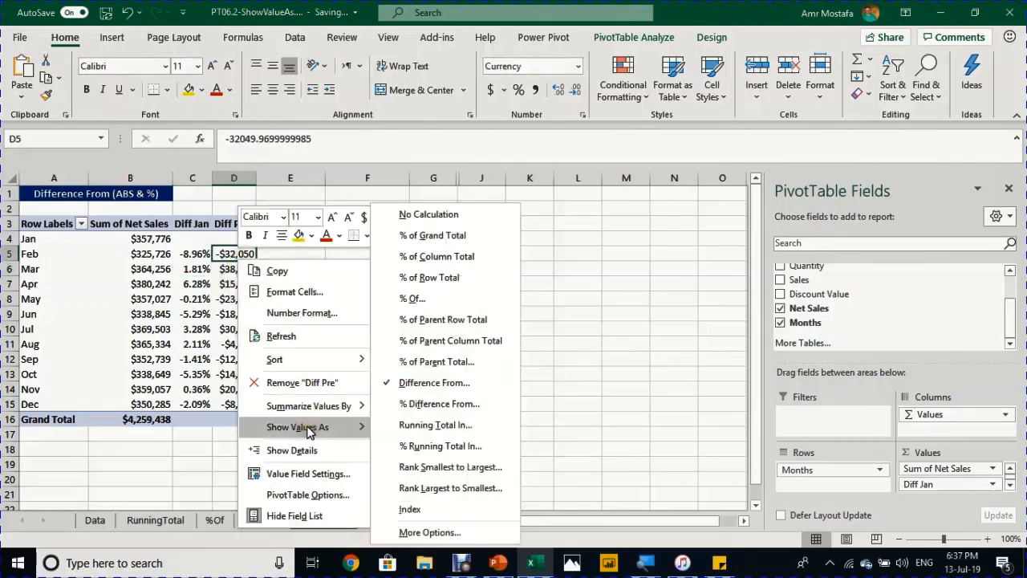
click(433, 403)
click(447, 270)
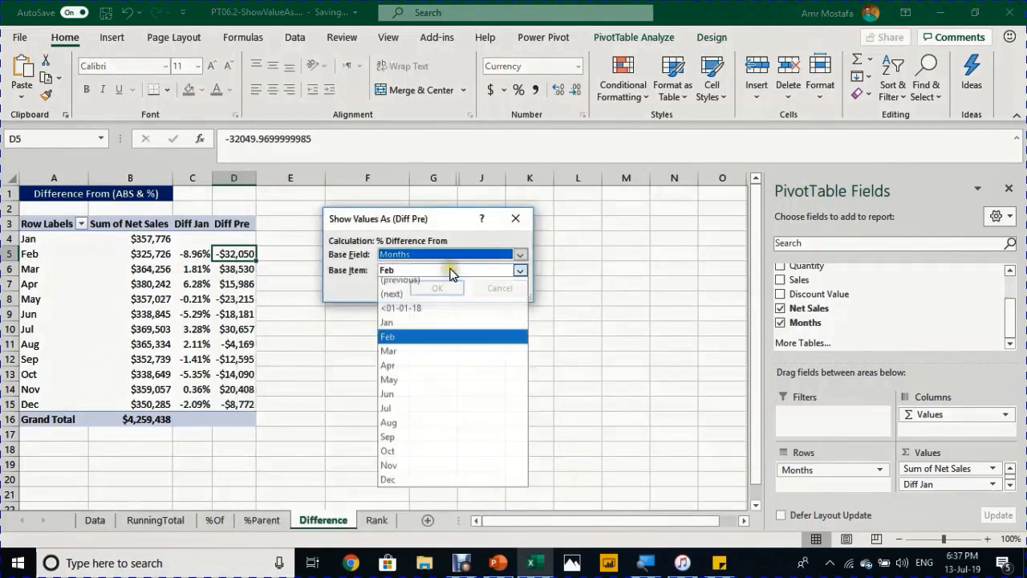
click(441, 283)
click(438, 288)
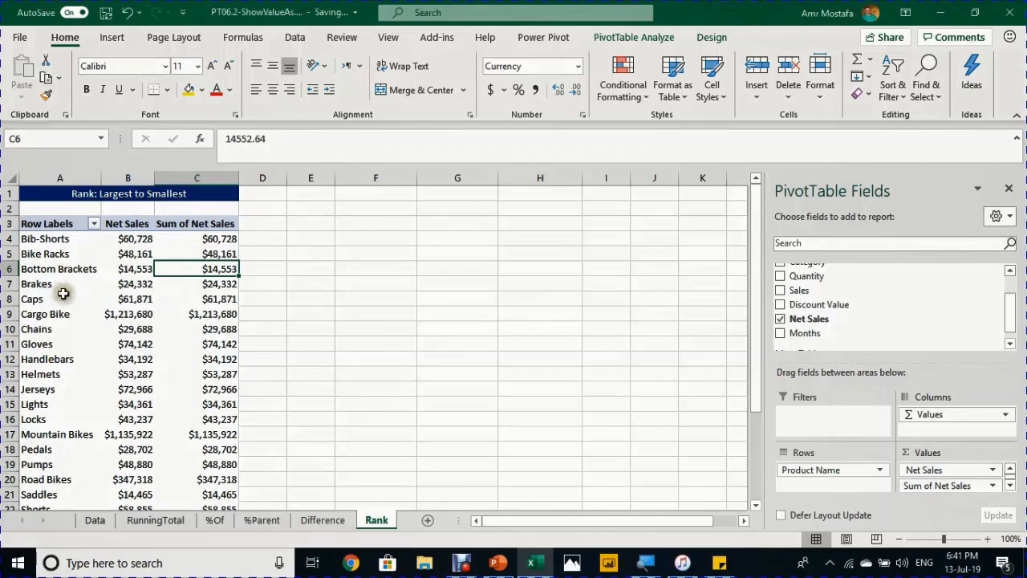
scroll(63, 293, down, 3)
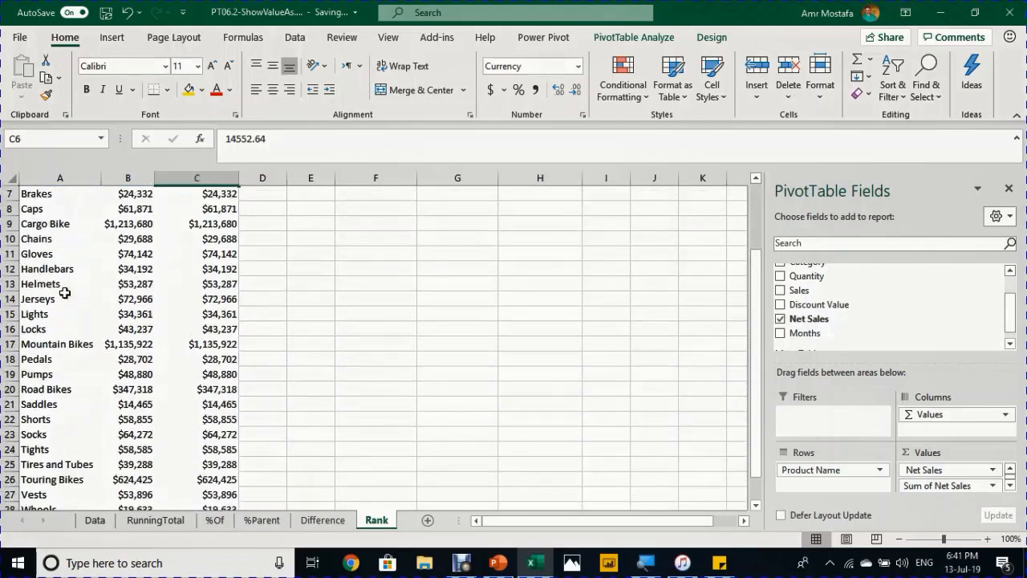
scroll(64, 293, up, 2)
scroll(65, 293, up, 2)
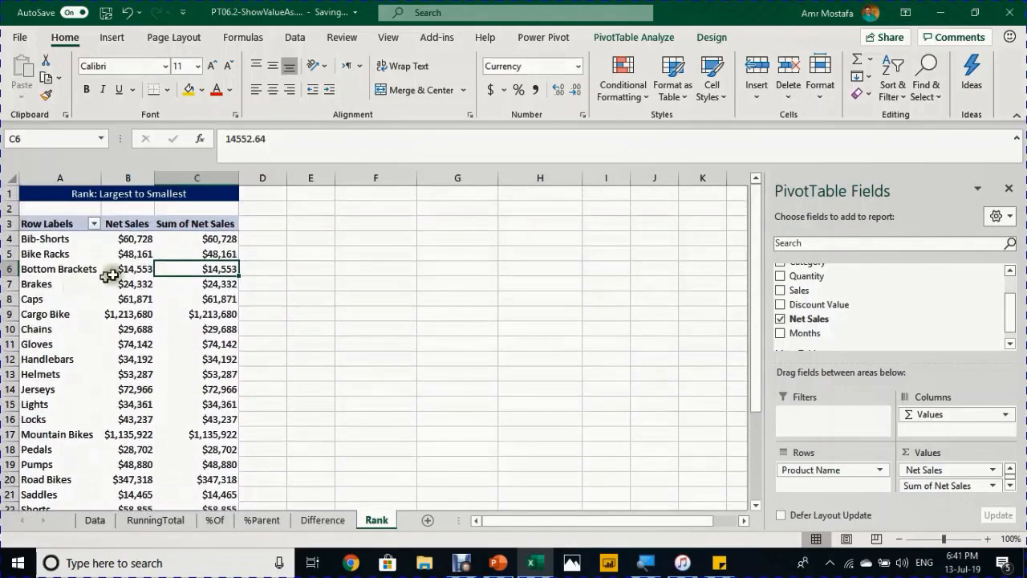
click(130, 254)
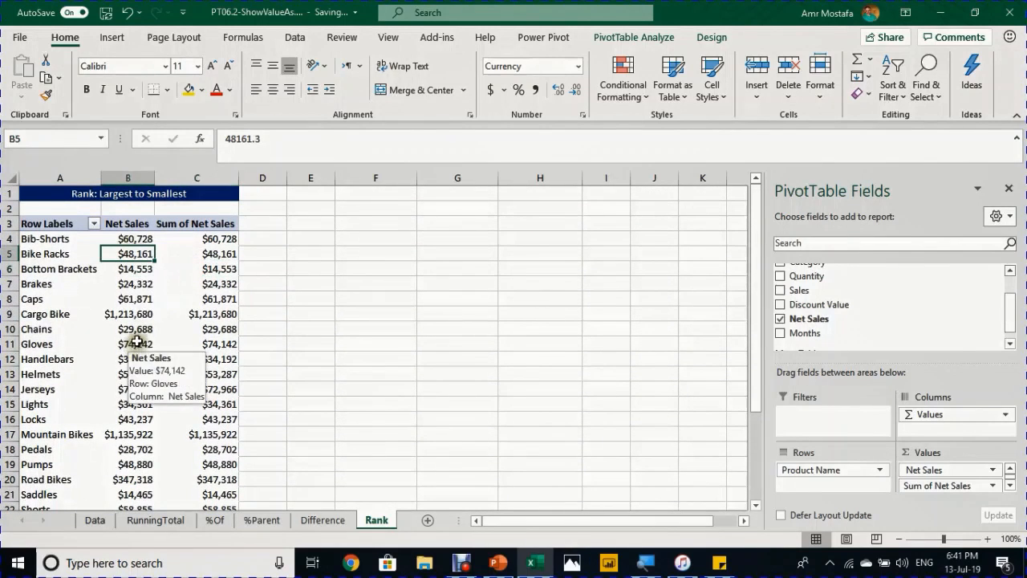
click(204, 254)
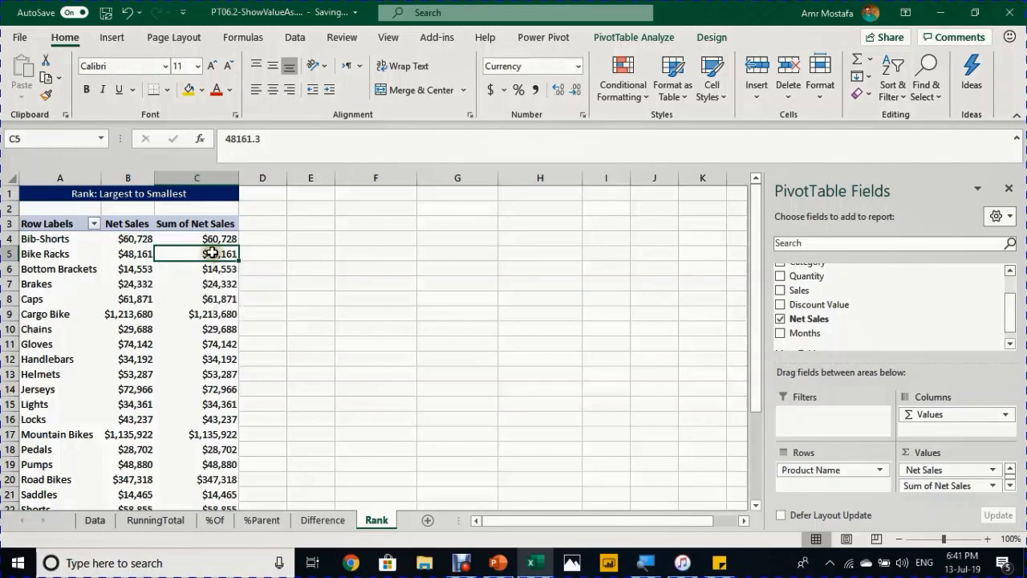
- Show the second Sum of Net Sales column as Rank Largest to Smallest by Product Name
right_click(212, 253)
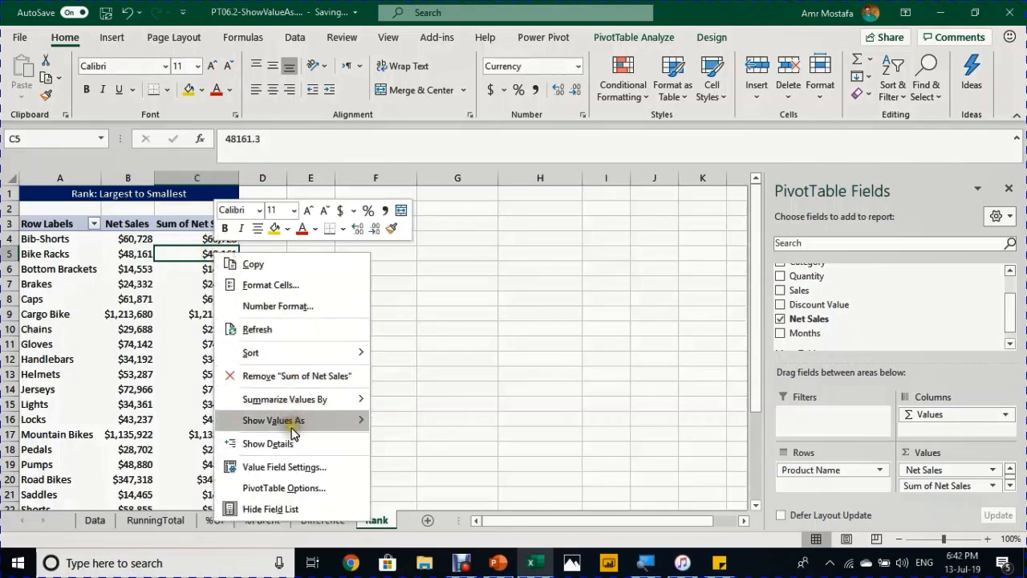
mouse_move(295, 420)
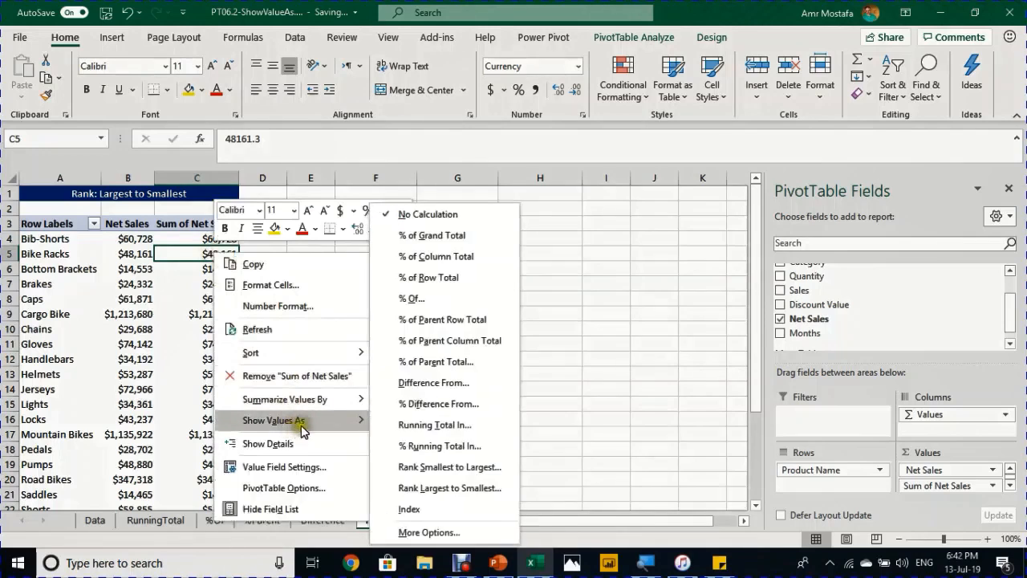
click(470, 488)
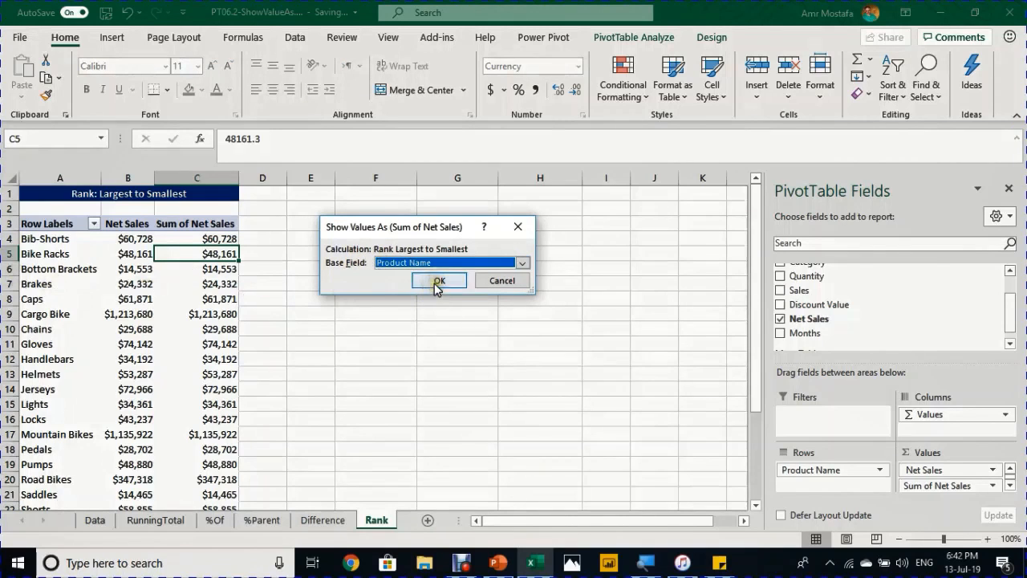
click(439, 283)
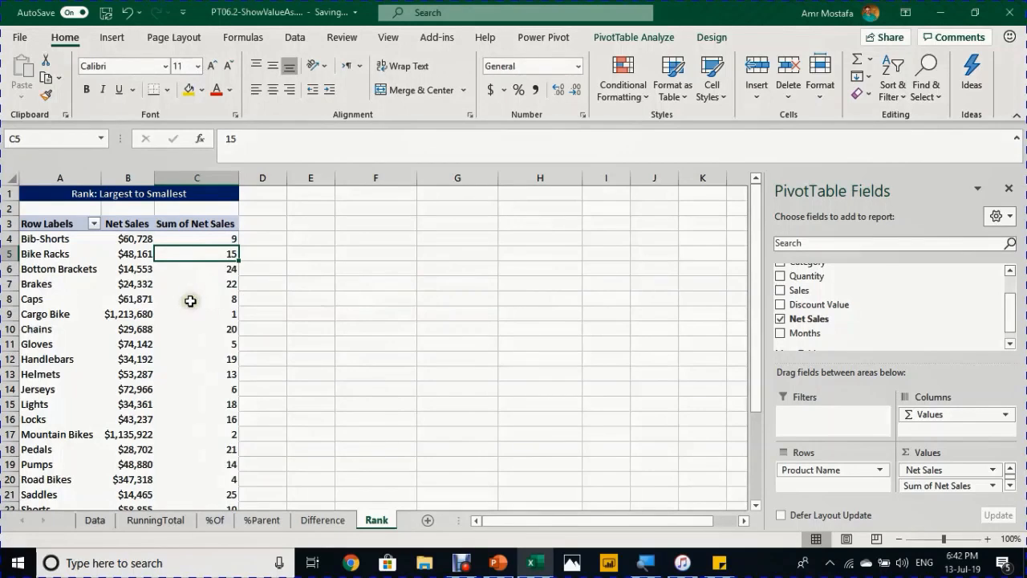
- Check the ranked results, confirming Cargo Bike ranks first in net sales
scroll(192, 299, down, 2)
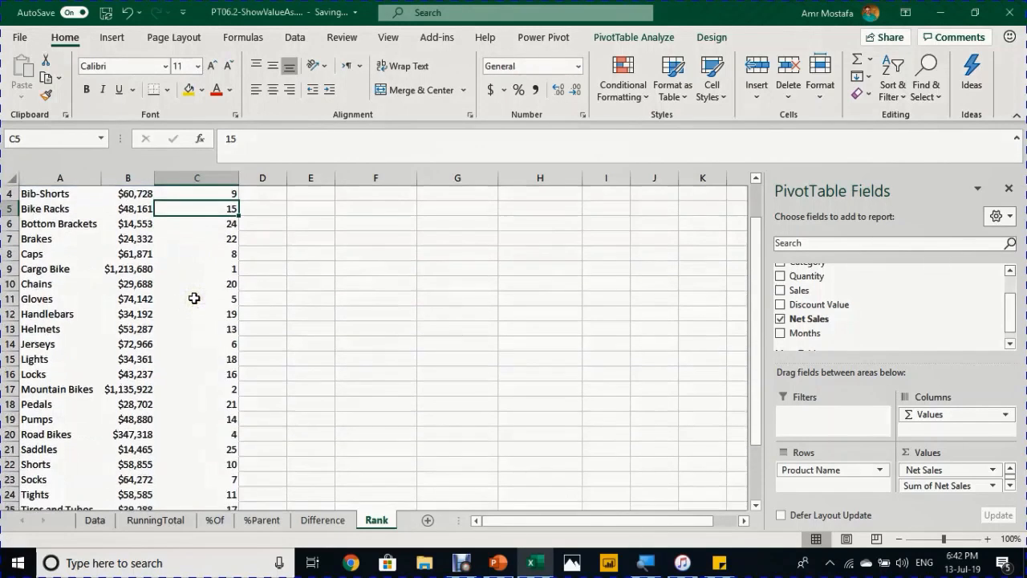
scroll(194, 298, down, 1)
scroll(196, 298, up, 2)
click(56, 271)
click(121, 269)
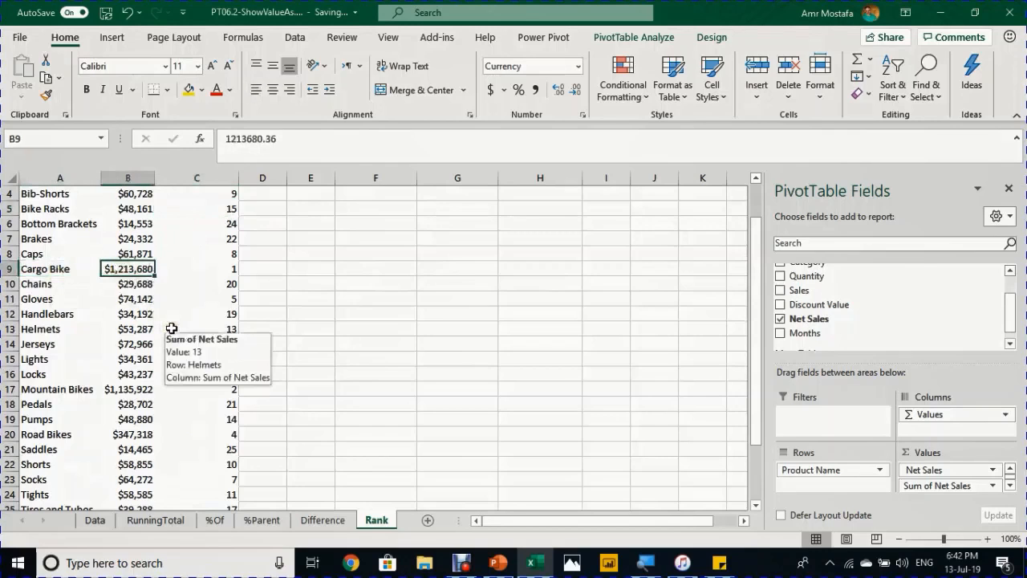
scroll(149, 307, up, 1)
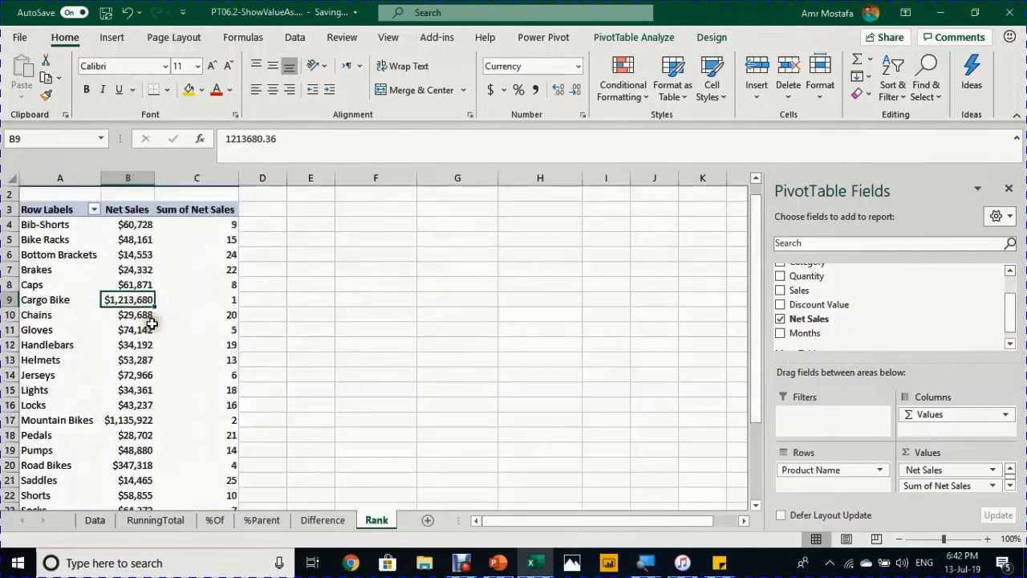